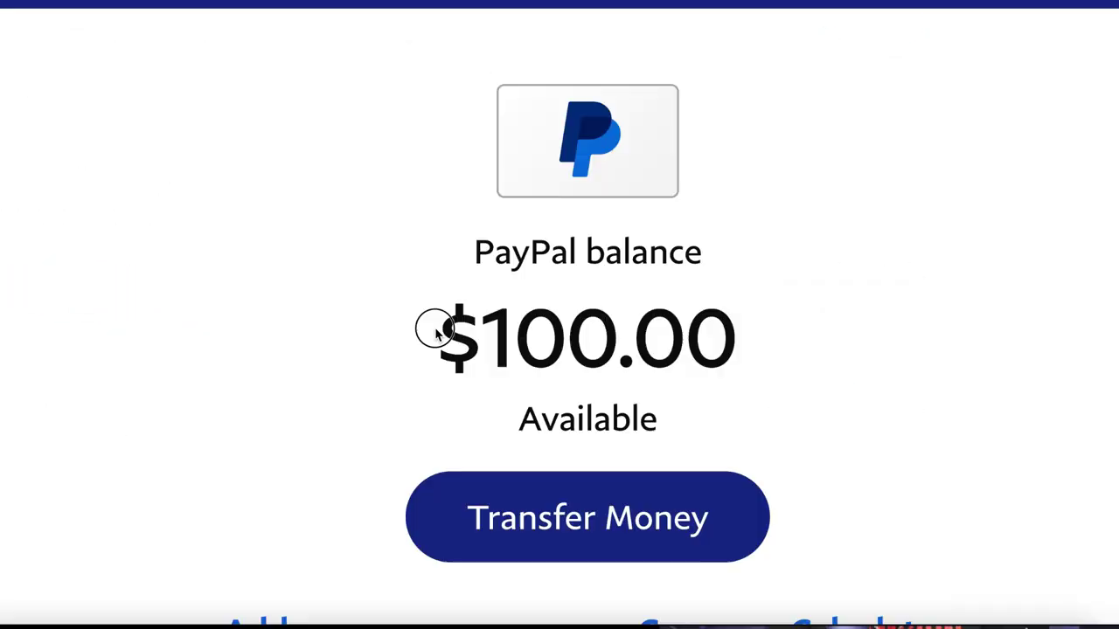
Download the Unsplash photo of waves on a beach at sunset for free.
{"action": "left_click_drag", "start_coordinate": [432, 329], "coordinate": [519, 328]}
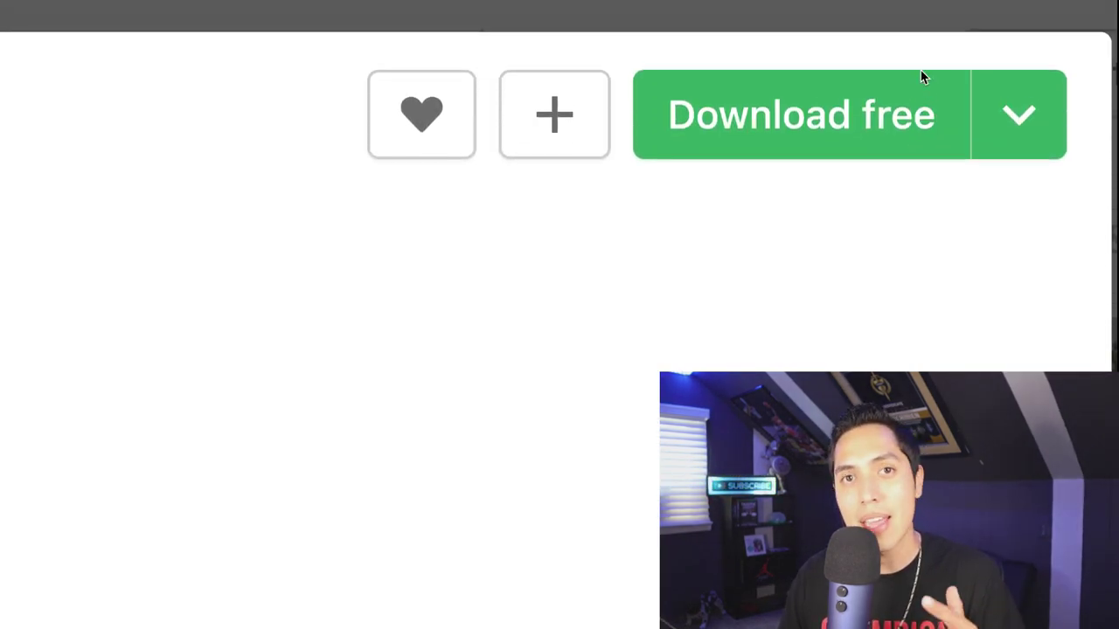
{"action": "left_click", "coordinate": [923, 79]}
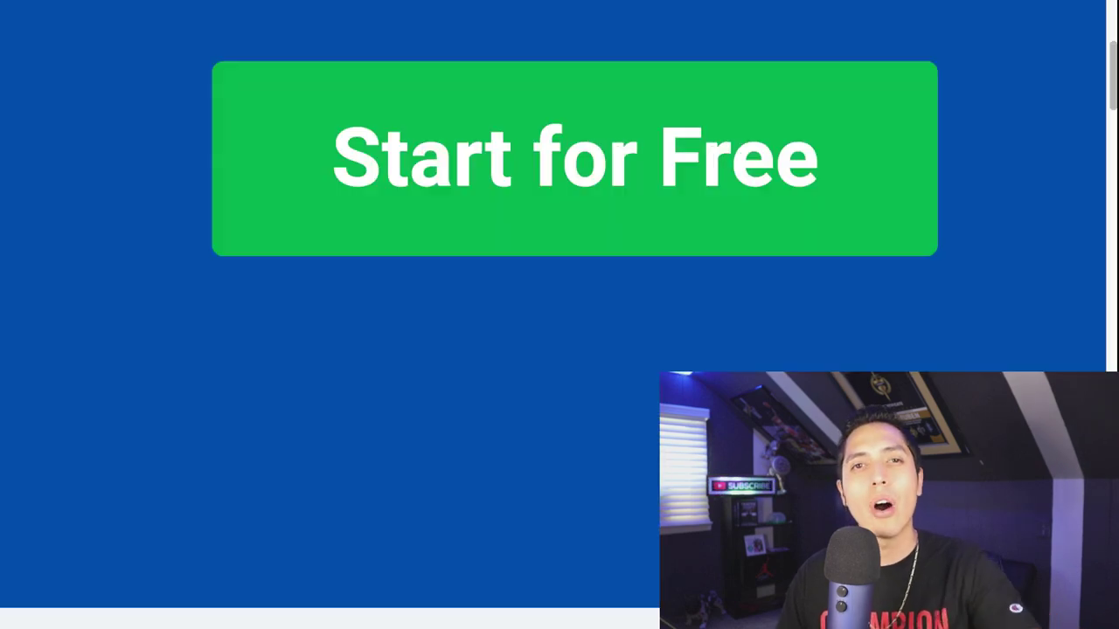
{"action": "scroll", "coordinate": [564, 226], "scroll_direction": "up", "scroll_amount": 2}
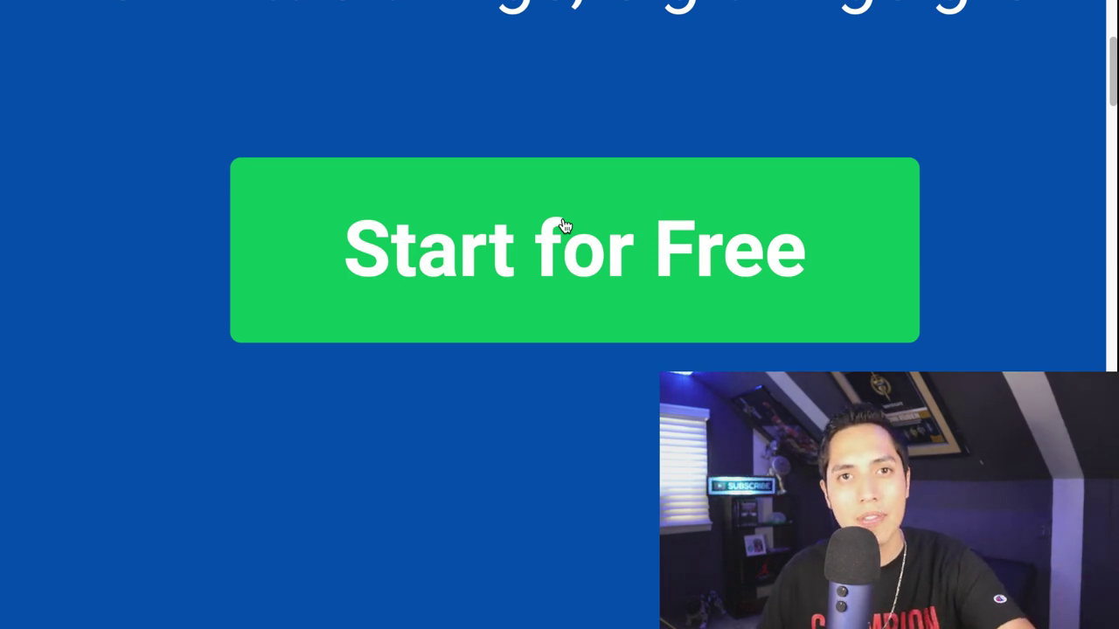
{"action": "scroll", "coordinate": [564, 225], "scroll_direction": "down", "scroll_amount": 2}
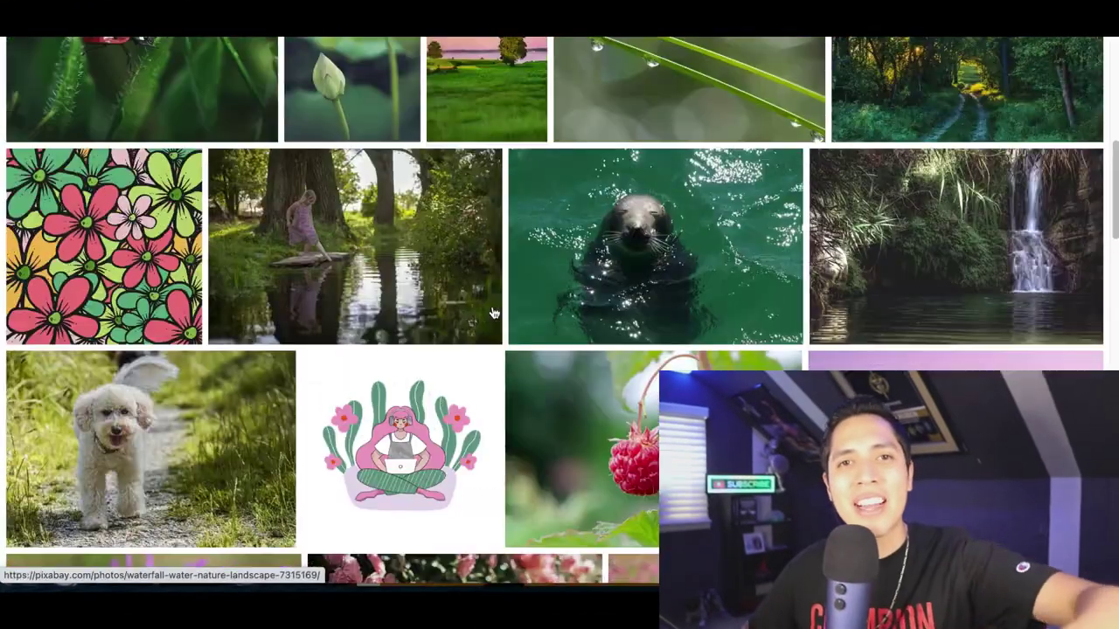
{"action": "scroll", "coordinate": [492, 313], "scroll_direction": "up", "scroll_amount": 2}
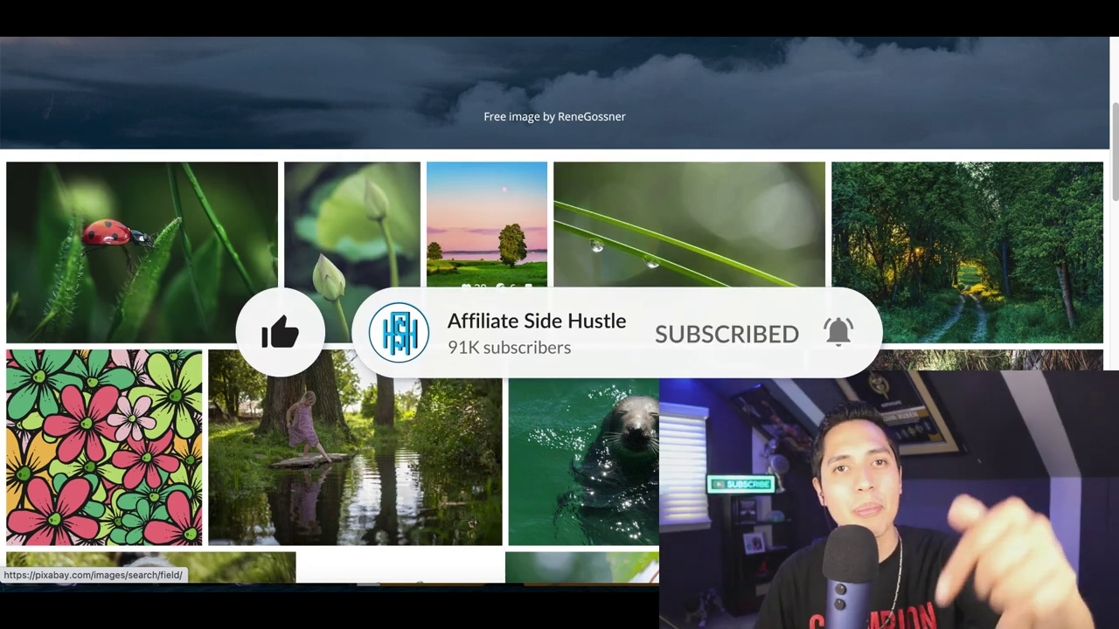
{"action": "scroll", "coordinate": [494, 312], "scroll_direction": "up", "scroll_amount": 4}
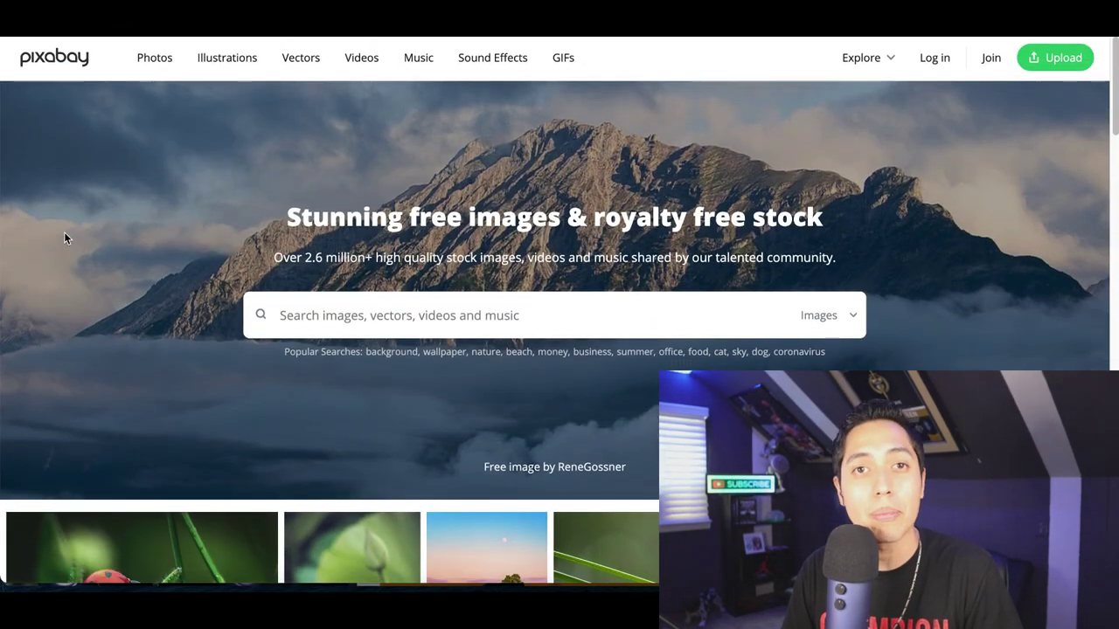
{"action": "key", "text": "ctrl+plus"}
{"action": "key", "text": "ctrl+plus"}
{"action": "key", "text": "ctrl+plus"}
{"action": "key", "text": "ctrl+plus"}
{"action": "key", "text": "ctrl+plus"}
{"action": "key", "text": "ctrl+plus"}
{"action": "key", "text": "ctrl+plus"}
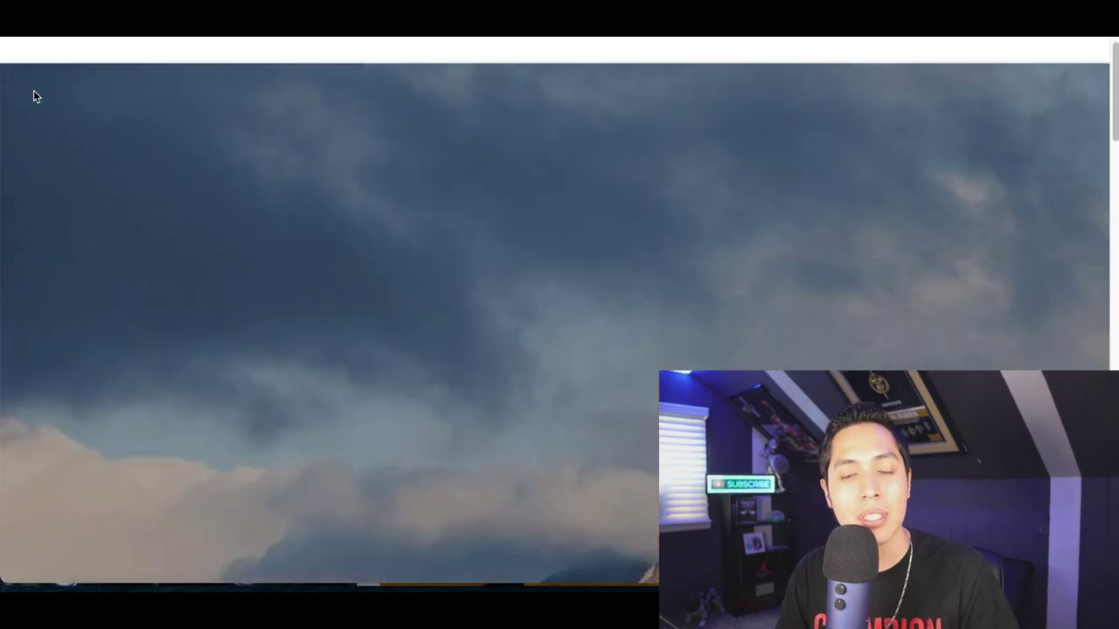
{"action": "key", "text": "ctrl+minus"}
{"action": "key", "text": "ctrl+minus"}
{"action": "key", "text": "ctrl+minus"}
{"action": "key", "text": "ctrl+minus"}
{"action": "key", "text": "ctrl+minus"}
{"action": "key", "text": "ctrl+minus"}
{"action": "key", "text": "ctrl+minus"}
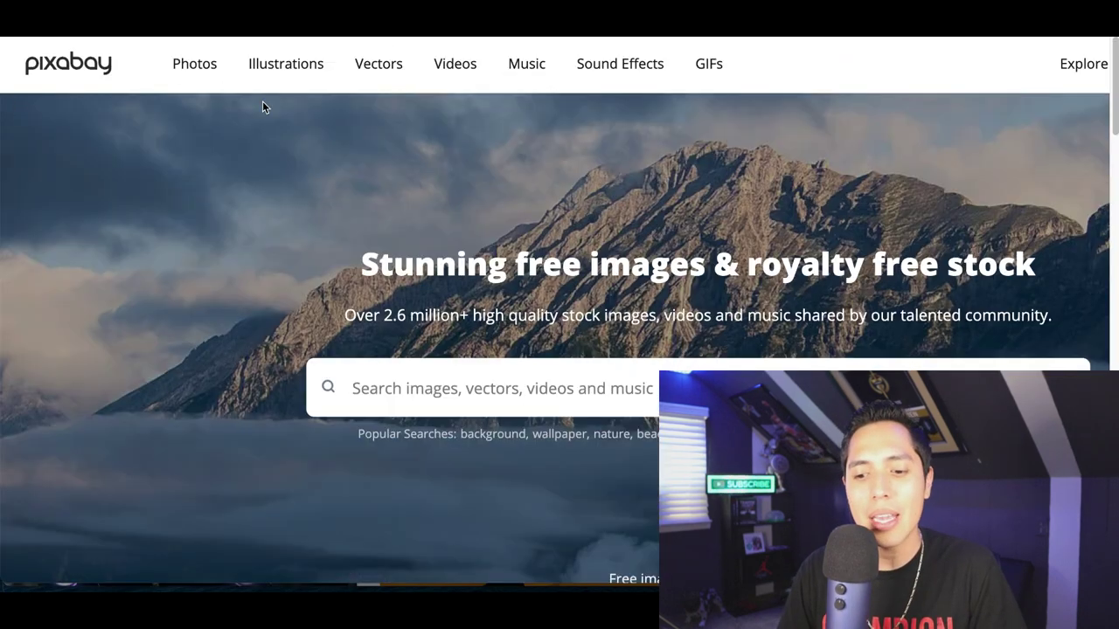
{"action": "scroll", "coordinate": [460, 192], "scroll_direction": "down", "scroll_amount": 5}
{"action": "scroll", "coordinate": [461, 193], "scroll_direction": "down", "scroll_amount": 3}
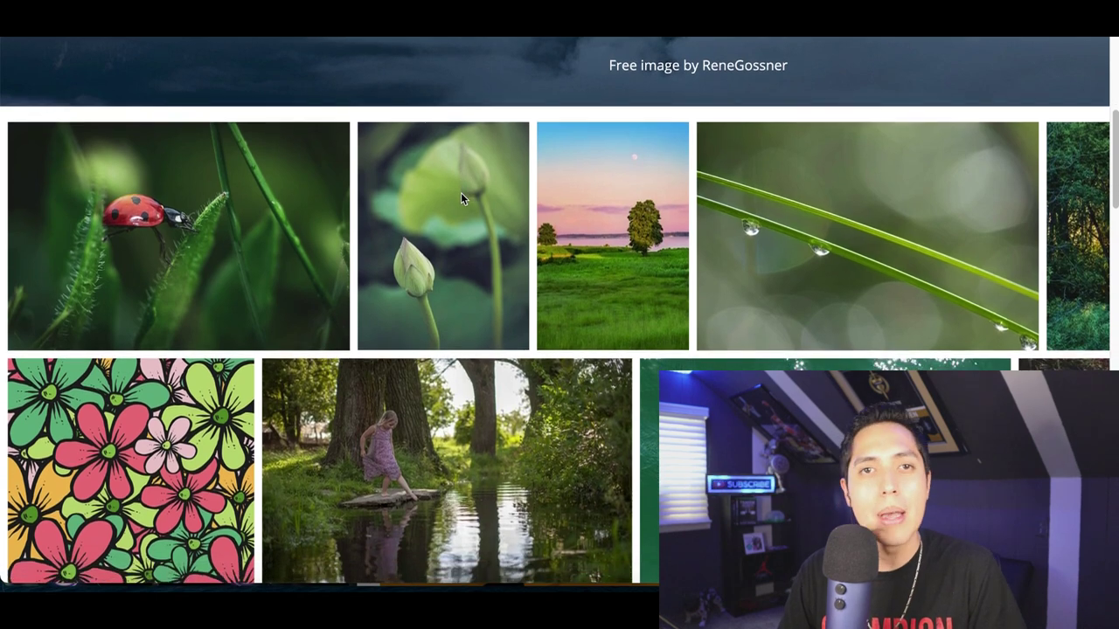
{"action": "mouse_move", "coordinate": [463, 200]}
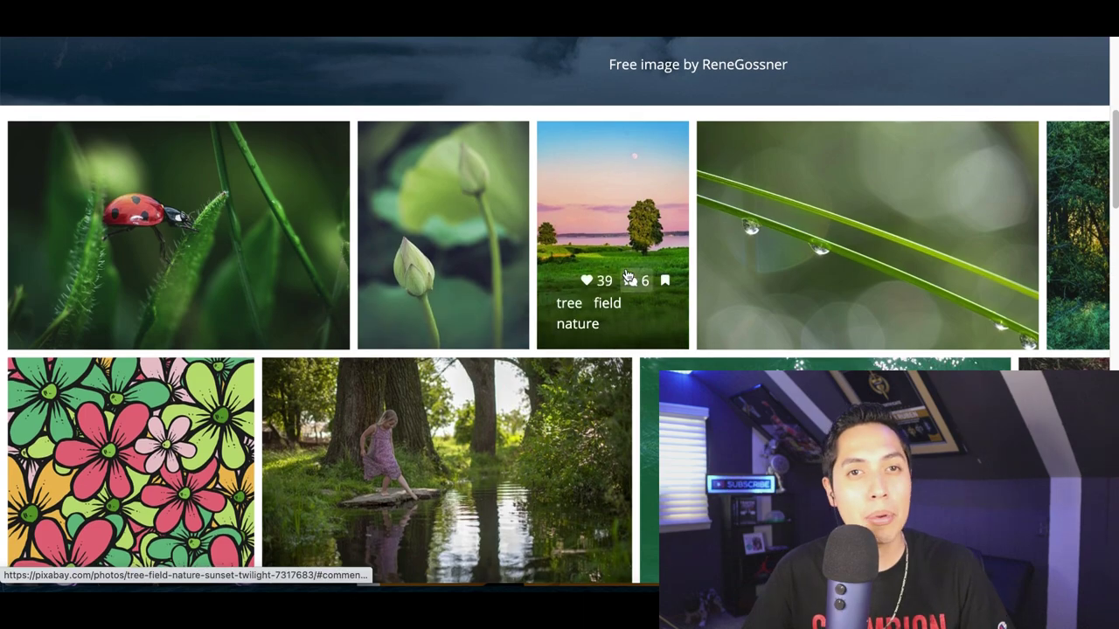
{"action": "scroll", "coordinate": [656, 249], "scroll_direction": "down", "scroll_amount": 8}
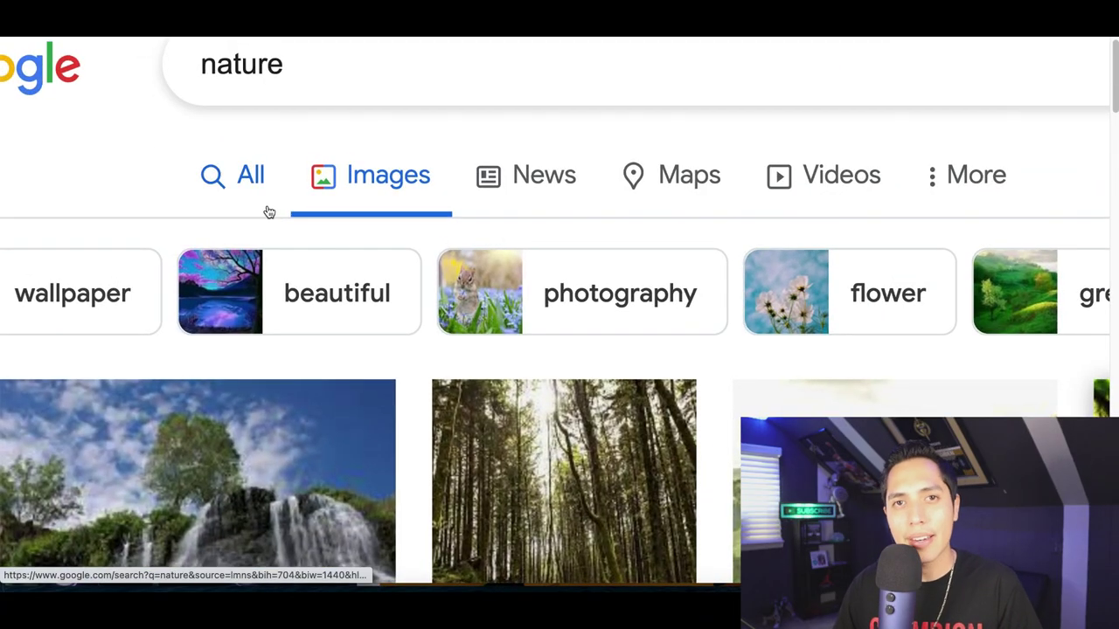
Open the mountain lake picture's side preview from the Google Images nature results.
{"action": "scroll", "coordinate": [278, 210], "scroll_direction": "down", "scroll_amount": 6}
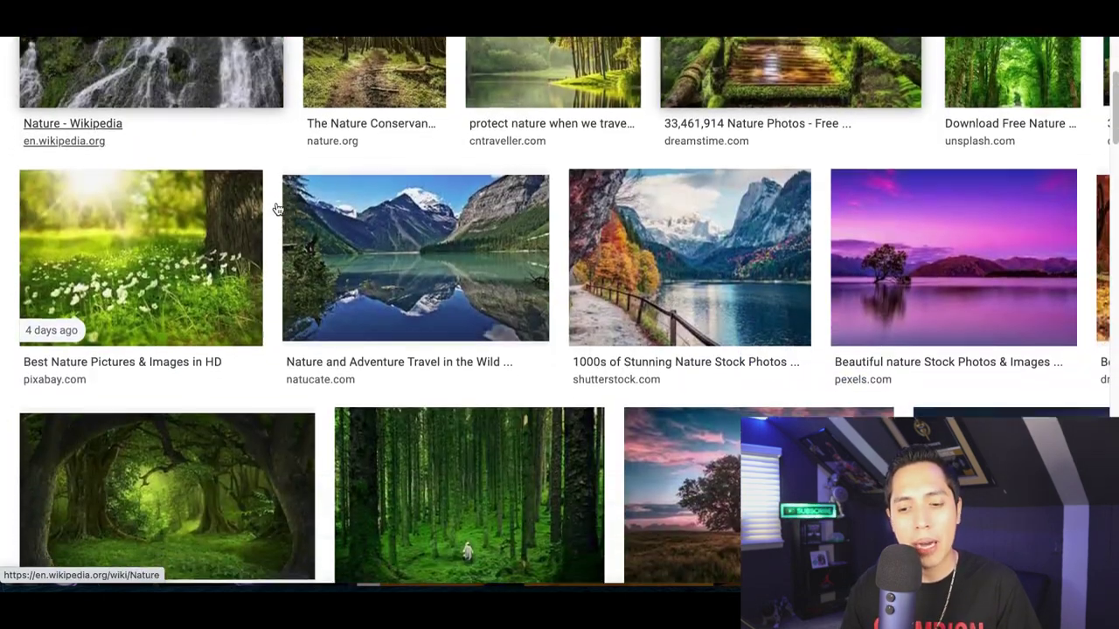
{"action": "left_click", "coordinate": [289, 214]}
{"action": "scroll", "coordinate": [560, 350], "scroll_direction": "up", "scroll_amount": 6}
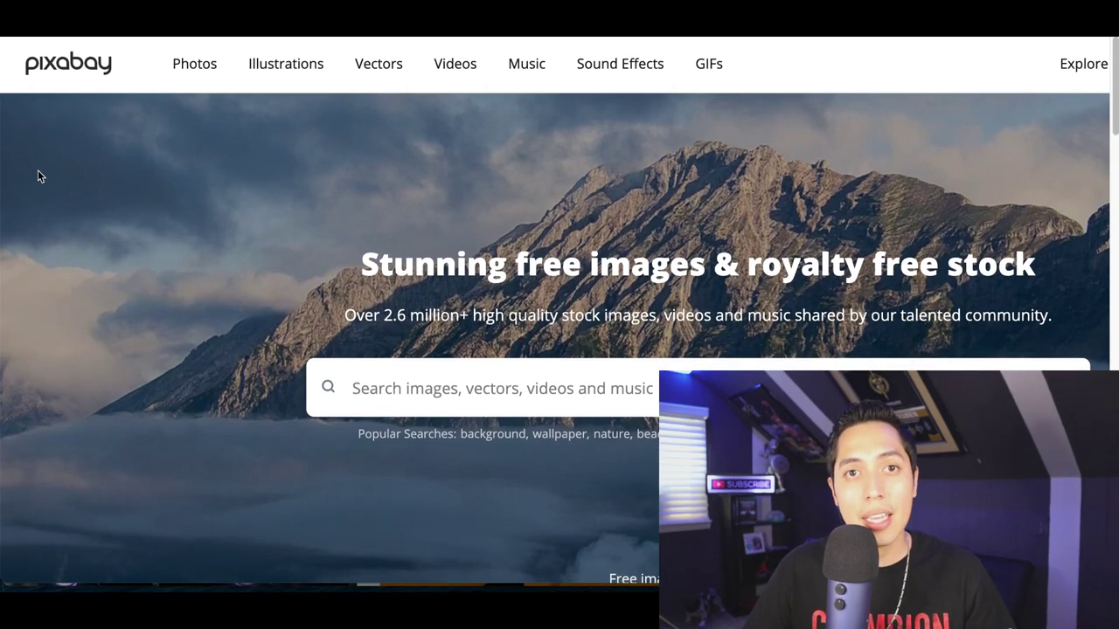
{"action": "scroll", "coordinate": [49, 69], "scroll_direction": "up", "scroll_amount": 5}
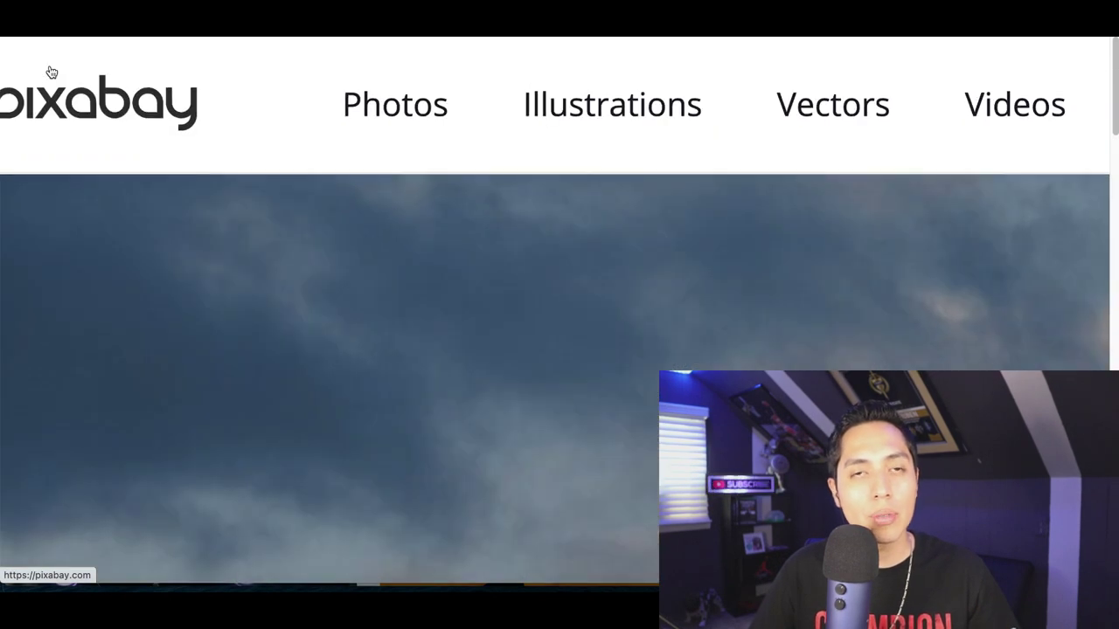
{"action": "scroll", "coordinate": [51, 72], "scroll_direction": "left", "scroll_amount": 2}
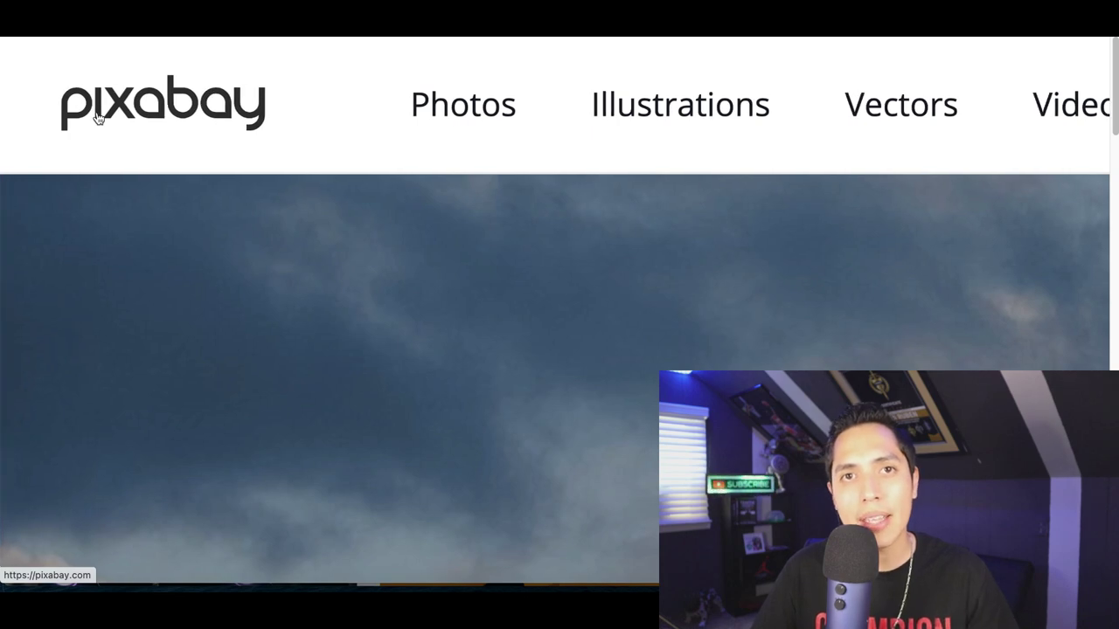
{"action": "scroll", "coordinate": [149, 124], "scroll_direction": "down", "scroll_amount": 5}
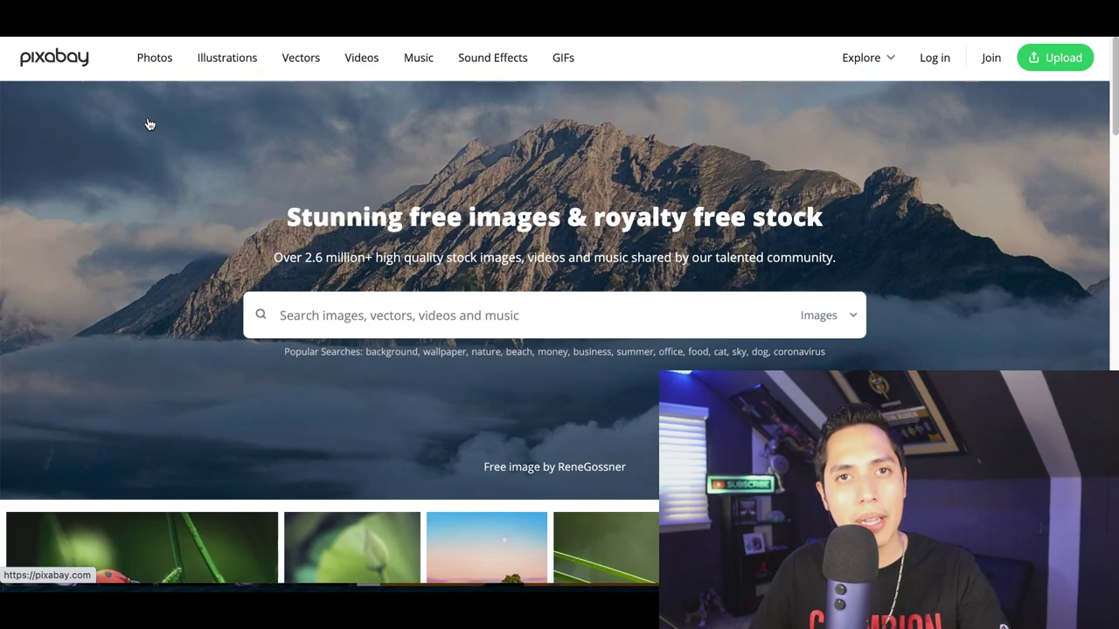
{"action": "scroll", "coordinate": [149, 124], "scroll_direction": "down", "scroll_amount": 7}
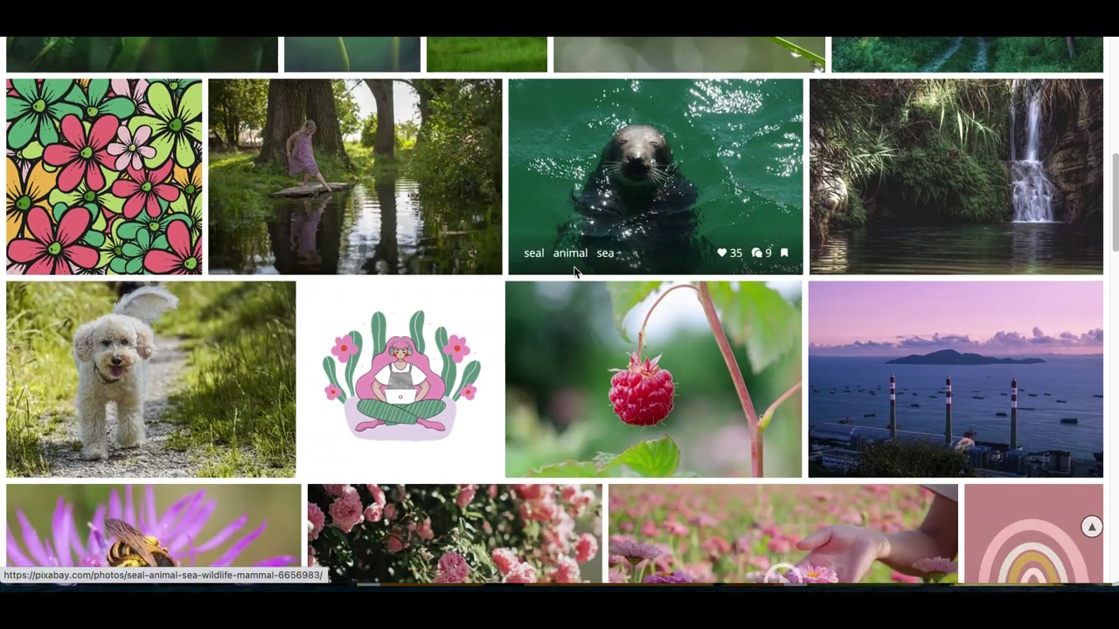
{"action": "scroll", "coordinate": [573, 267], "scroll_direction": "down", "scroll_amount": 3}
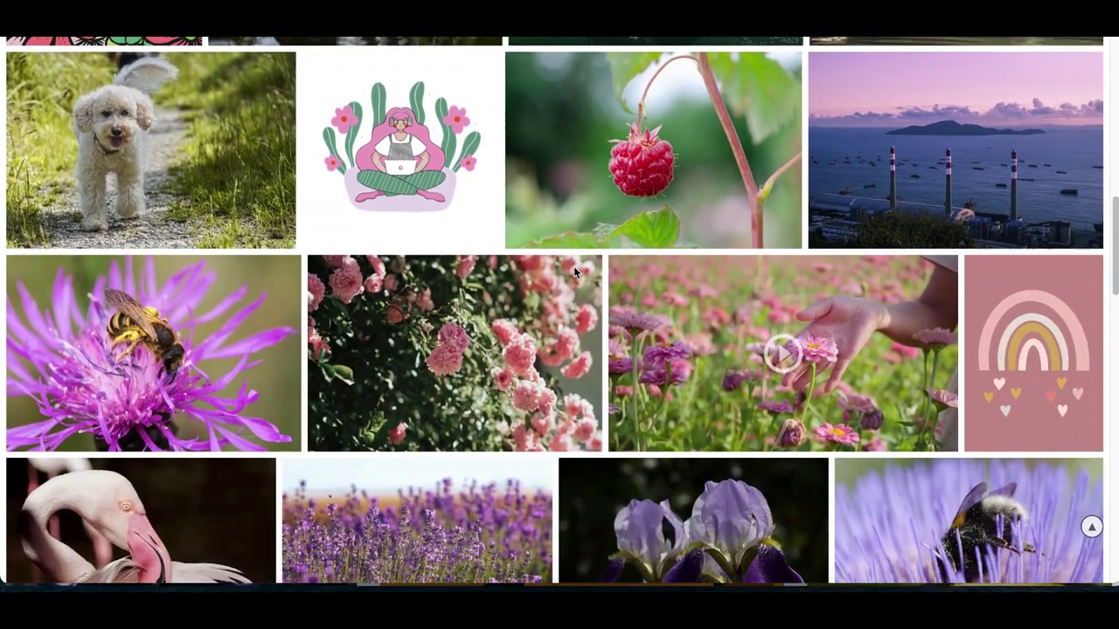
{"action": "scroll", "coordinate": [574, 272], "scroll_direction": "down", "scroll_amount": 2}
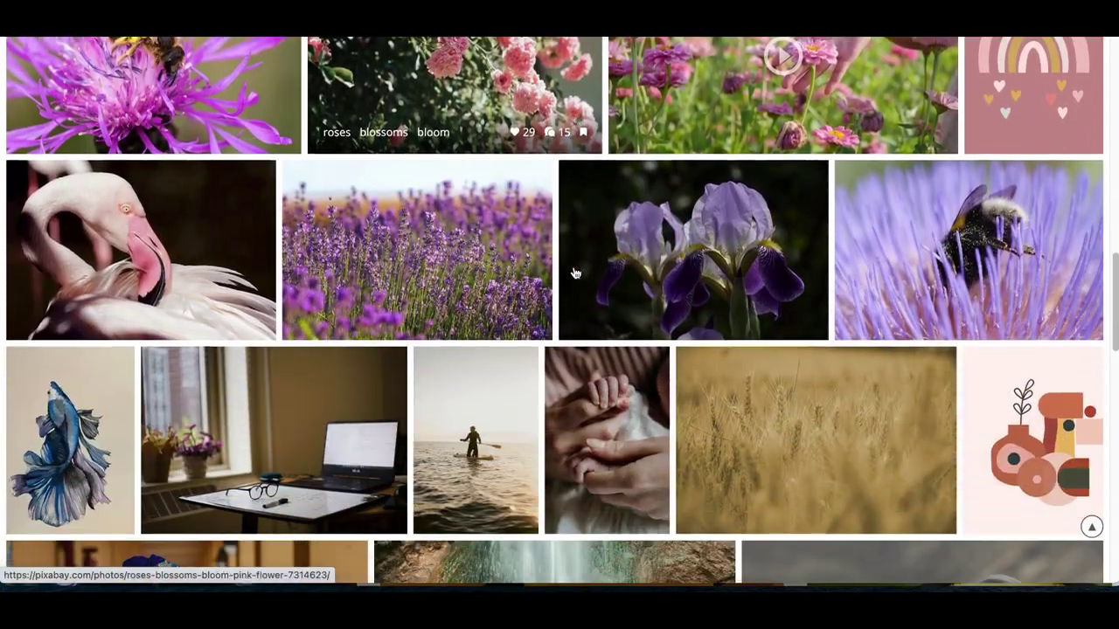
{"action": "scroll", "coordinate": [857, 365], "scroll_direction": "down", "scroll_amount": 3}
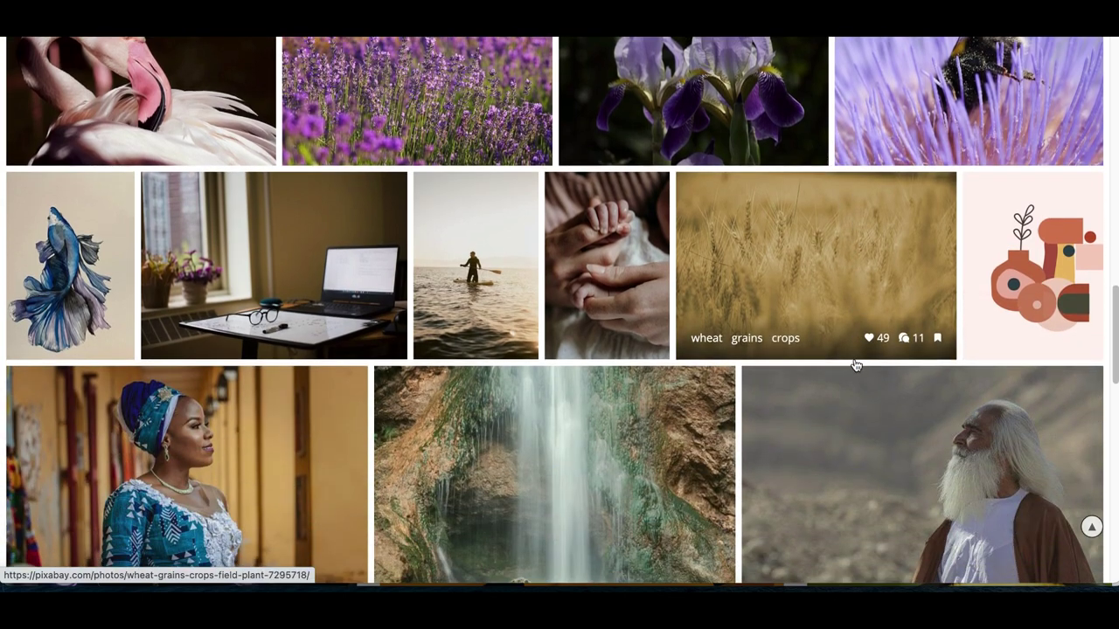
{"action": "scroll", "coordinate": [857, 365], "scroll_direction": "down", "scroll_amount": 2}
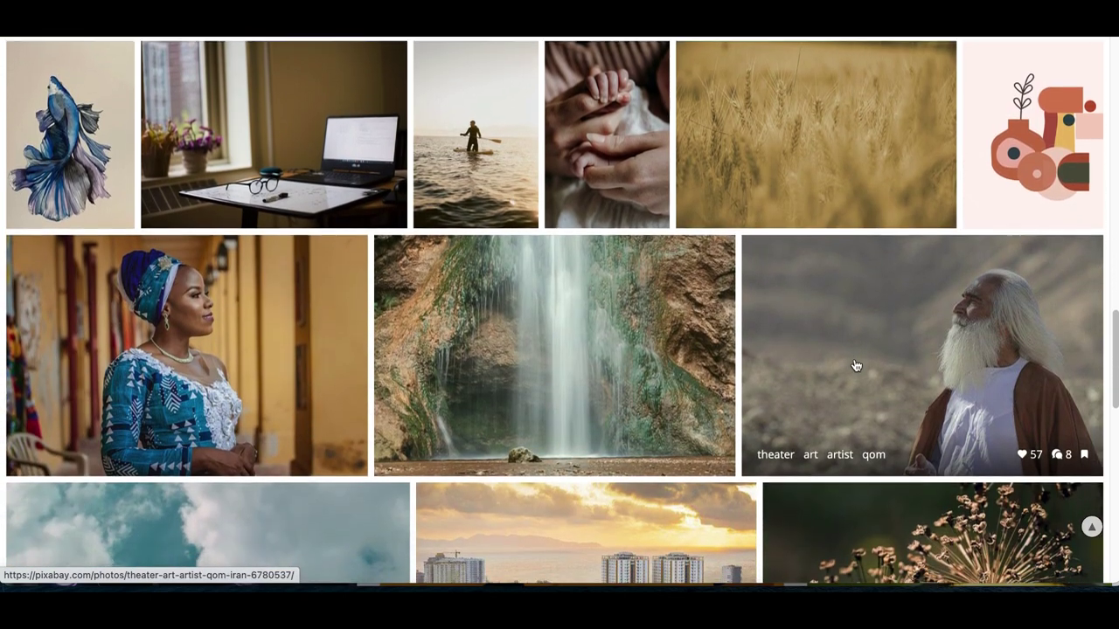
{"action": "scroll", "coordinate": [857, 365], "scroll_direction": "down", "scroll_amount": 5}
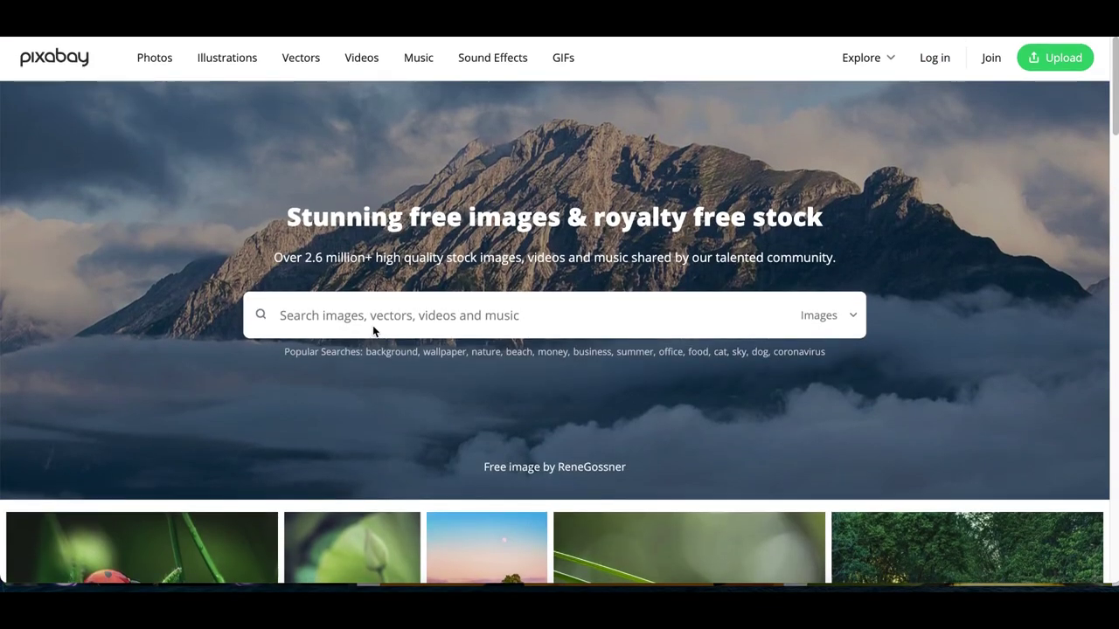
{"action": "scroll", "coordinate": [372, 326], "scroll_direction": "up", "scroll_amount": 5}
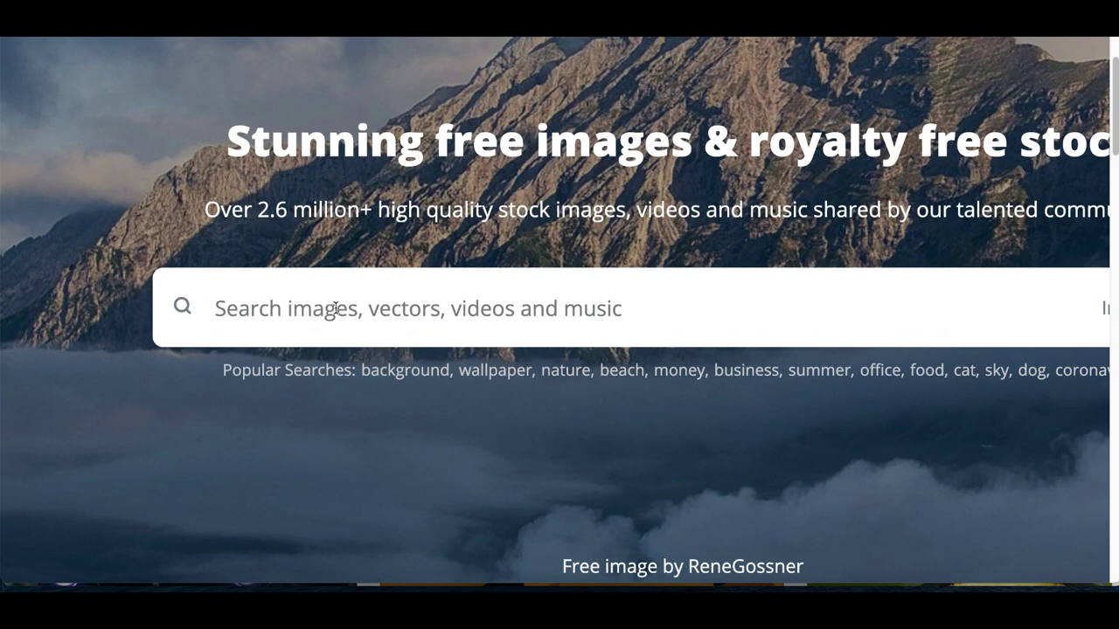
{"action": "scroll", "coordinate": [385, 291], "scroll_direction": "down", "scroll_amount": 1}
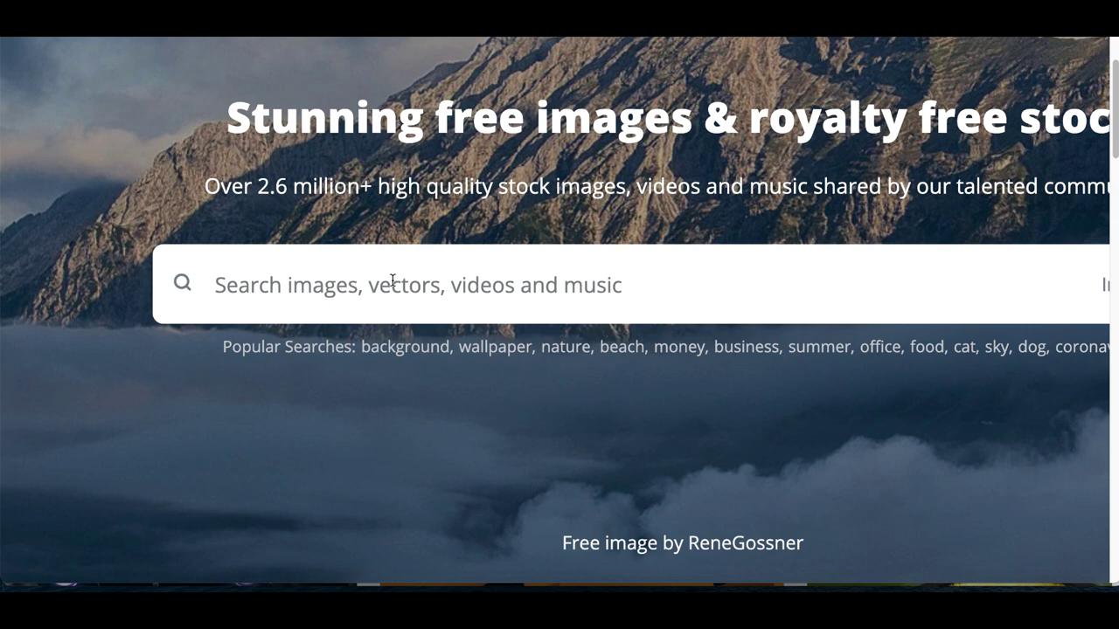
{"action": "left_click", "coordinate": [391, 280]}
{"action": "type", "text": "shape"}
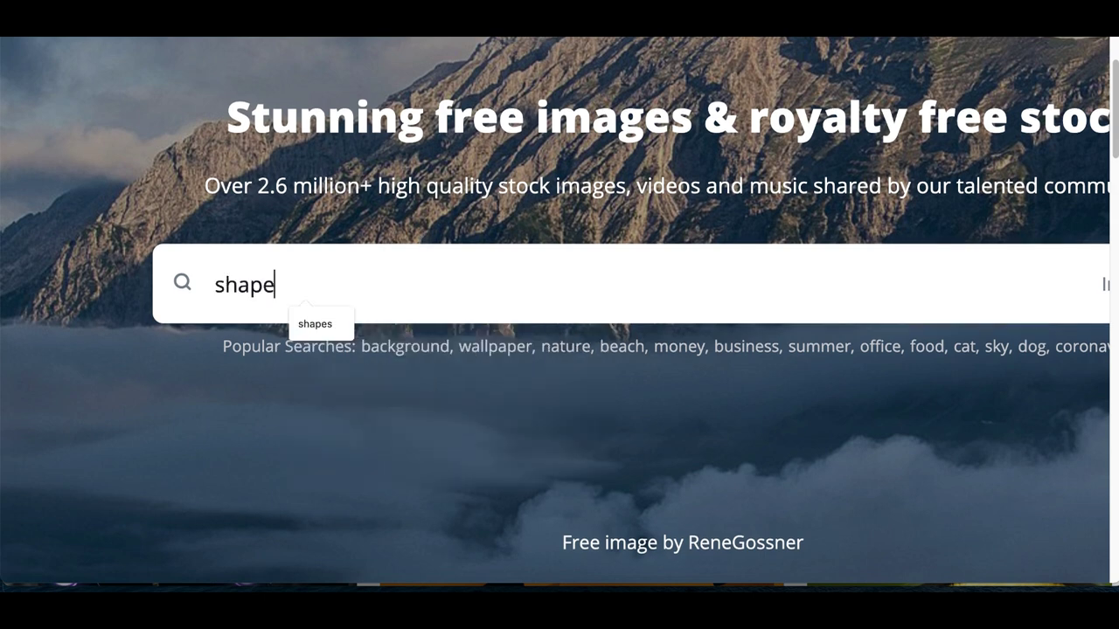
{"action": "type", "text": "s"}
{"action": "key", "text": "Return"}
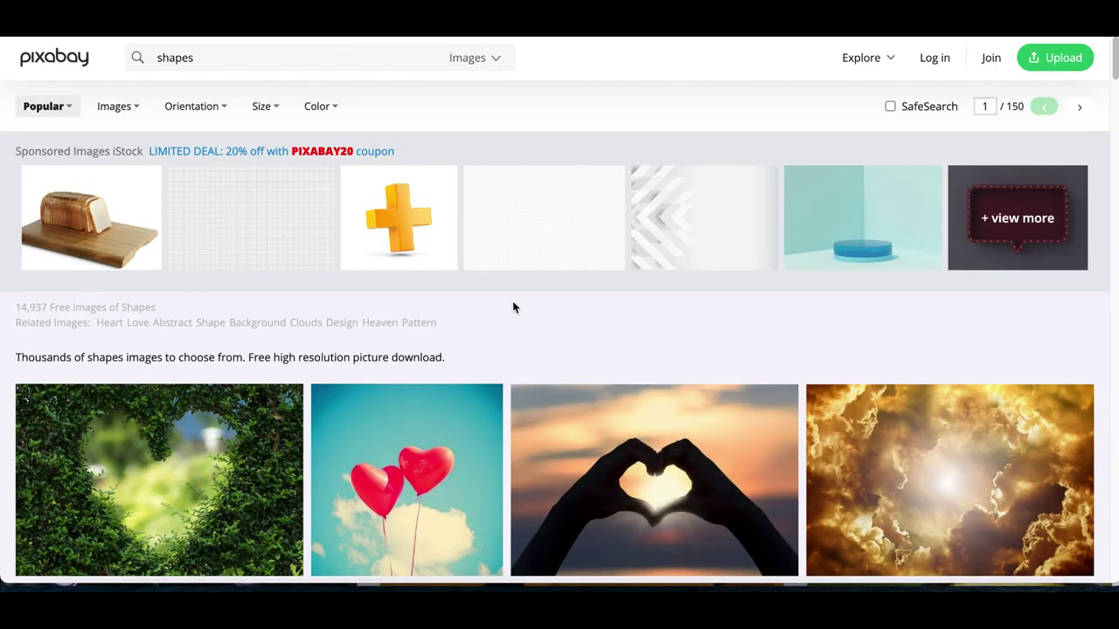
{"action": "scroll", "coordinate": [768, 491], "scroll_direction": "down", "scroll_amount": 8}
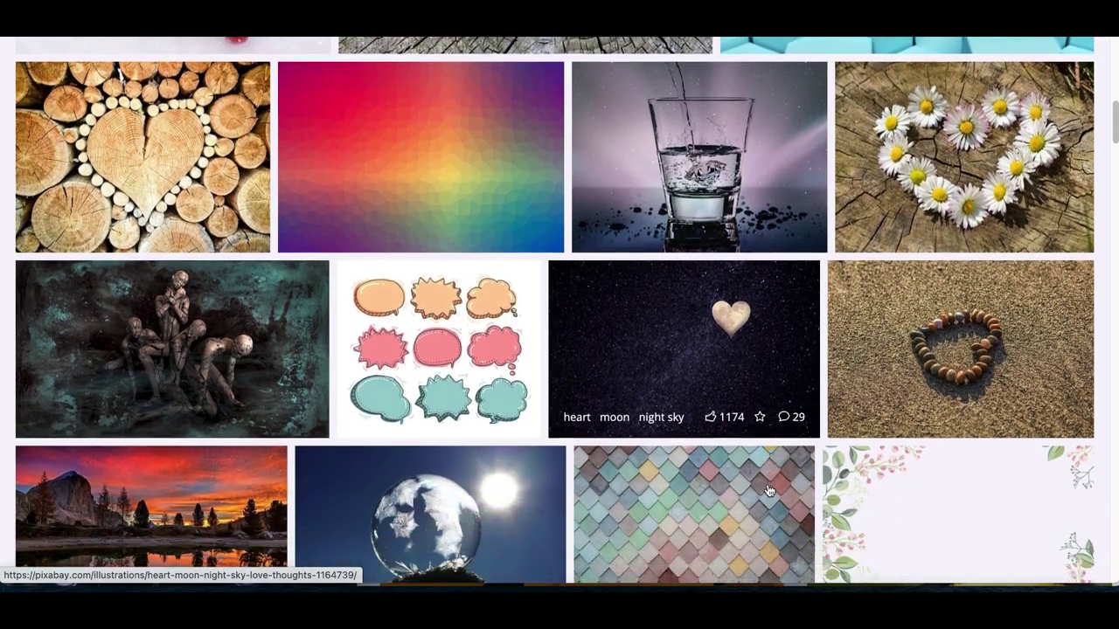
{"action": "scroll", "coordinate": [768, 491], "scroll_direction": "down", "scroll_amount": 1}
{"action": "scroll", "coordinate": [965, 499], "scroll_direction": "down", "scroll_amount": 1}
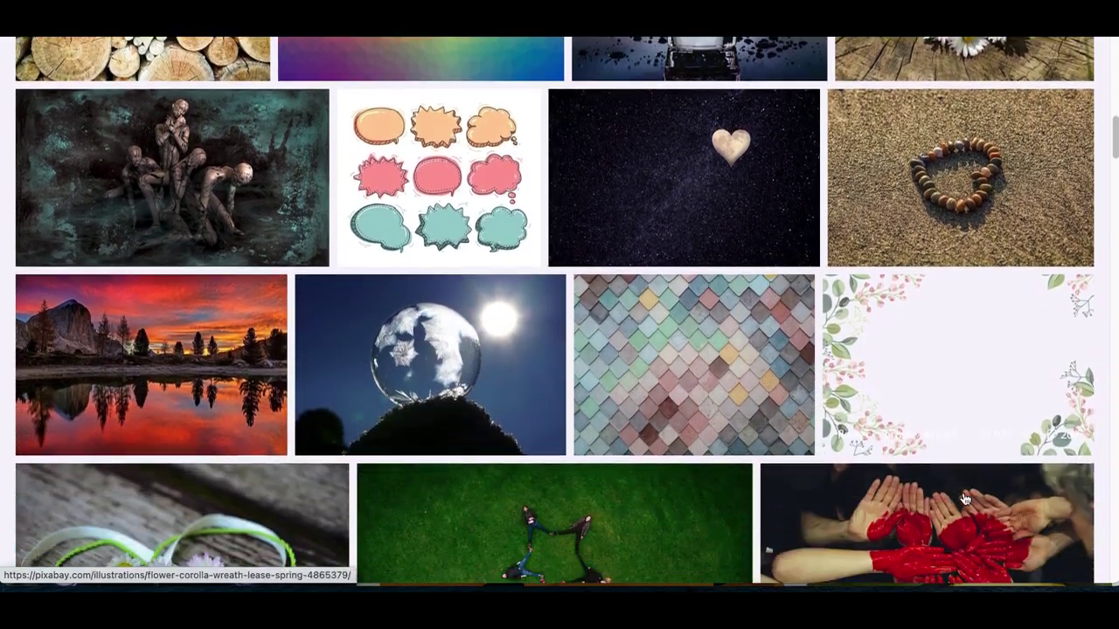
{"action": "scroll", "coordinate": [966, 498], "scroll_direction": "down", "scroll_amount": 2}
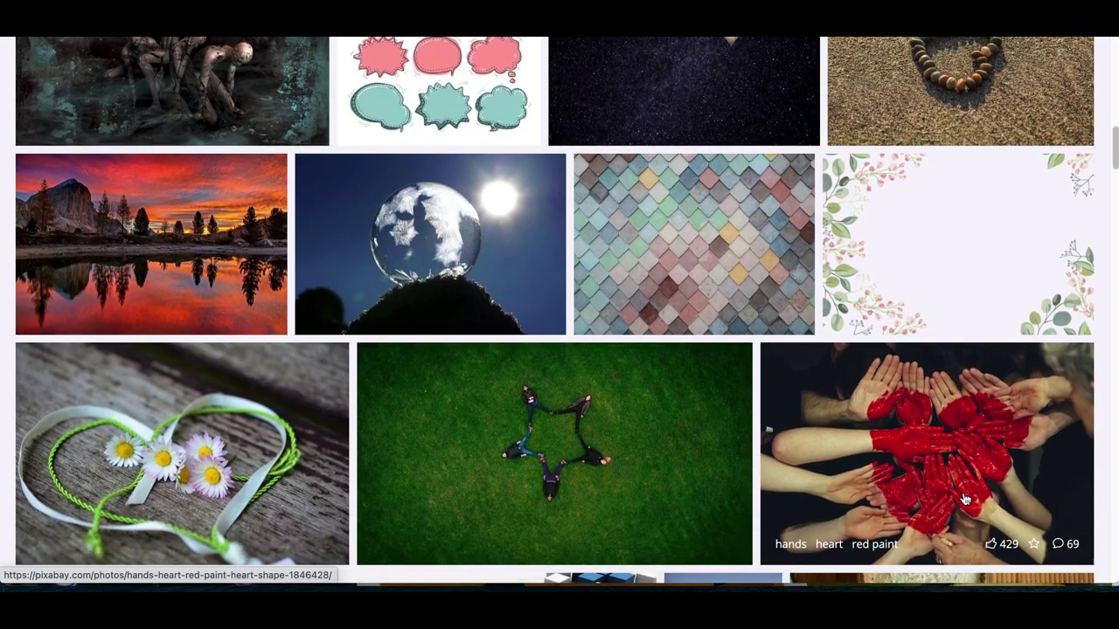
{"action": "scroll", "coordinate": [965, 498], "scroll_direction": "down", "scroll_amount": 2}
{"action": "scroll", "coordinate": [970, 494], "scroll_direction": "up", "scroll_amount": 2}
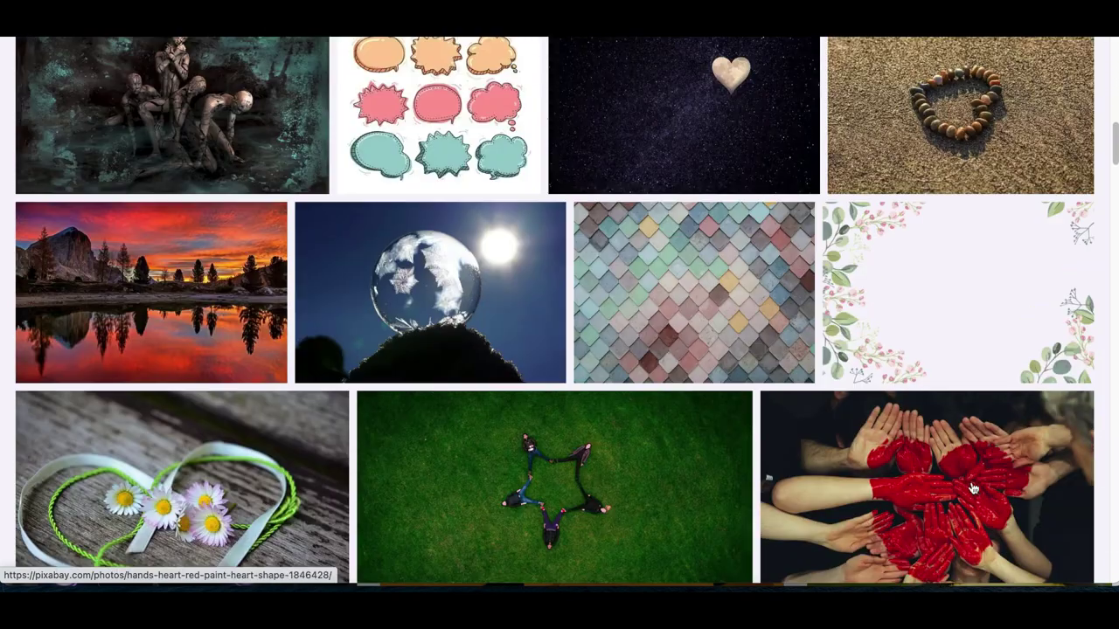
{"action": "scroll", "coordinate": [996, 308], "scroll_direction": "up", "scroll_amount": 5}
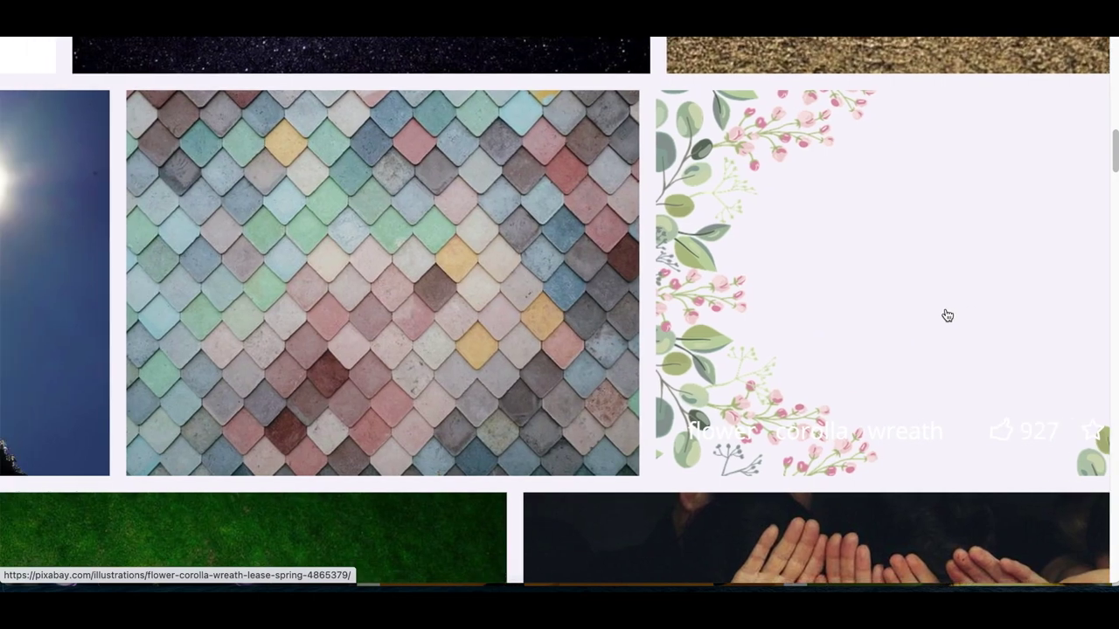
{"action": "scroll", "coordinate": [521, 339], "scroll_direction": "down", "scroll_amount": 2}
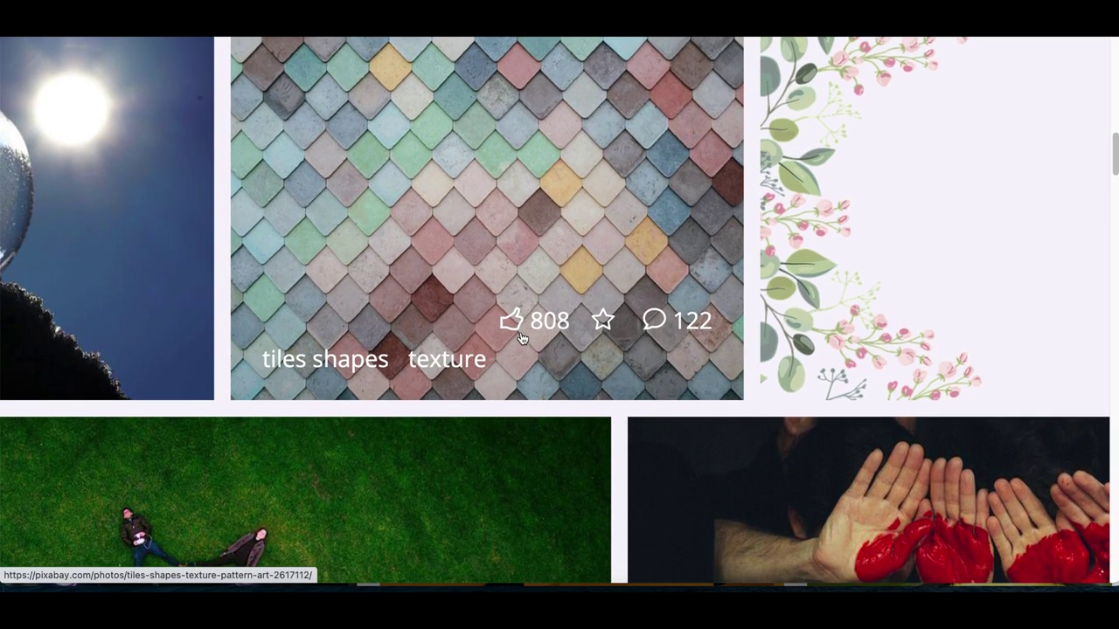
{"action": "scroll", "coordinate": [522, 339], "scroll_direction": "down", "scroll_amount": 5}
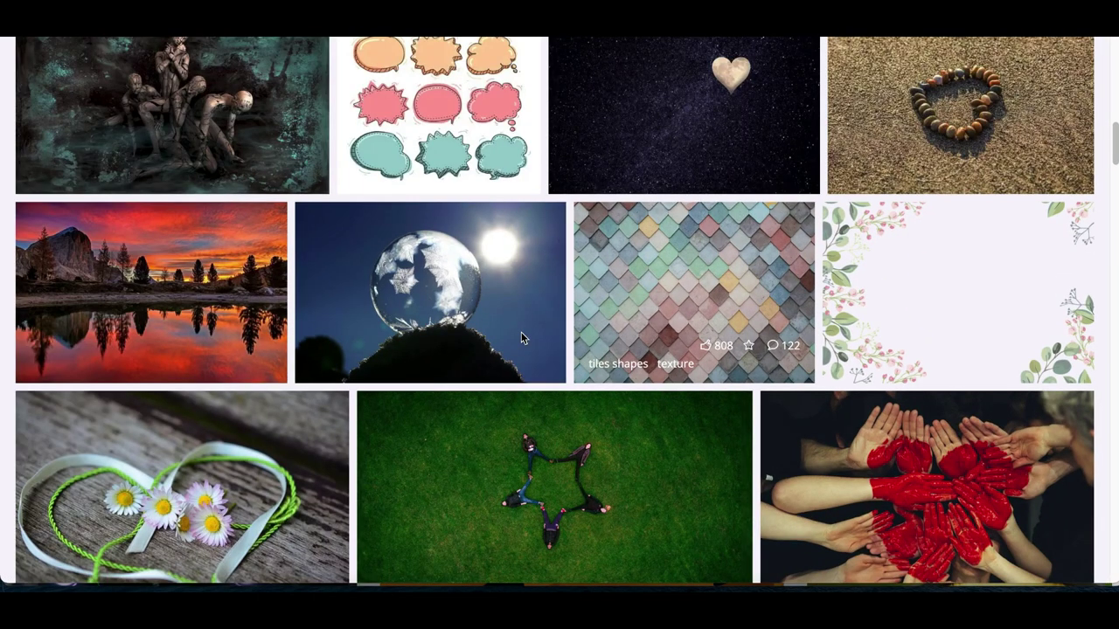
{"action": "scroll", "coordinate": [522, 339], "scroll_direction": "down", "scroll_amount": 5}
{"action": "scroll", "coordinate": [521, 339], "scroll_direction": "down", "scroll_amount": 15}
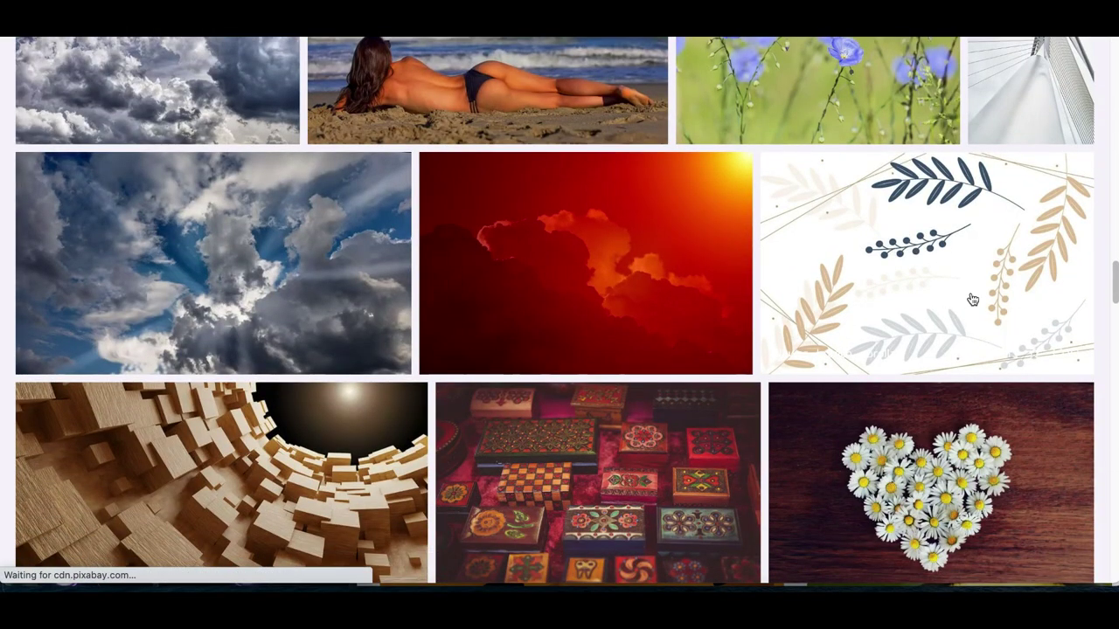
Open the flower branch illustration and download its 1920×1280 JPG version.
{"action": "left_click", "coordinate": [852, 275]}
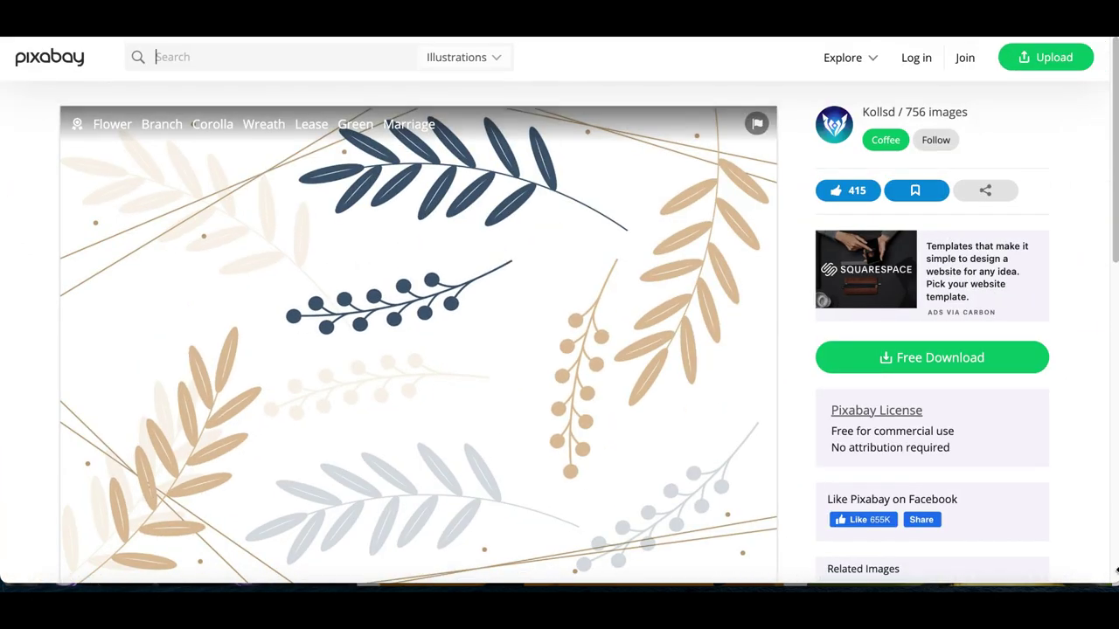
{"action": "left_click", "coordinate": [955, 366]}
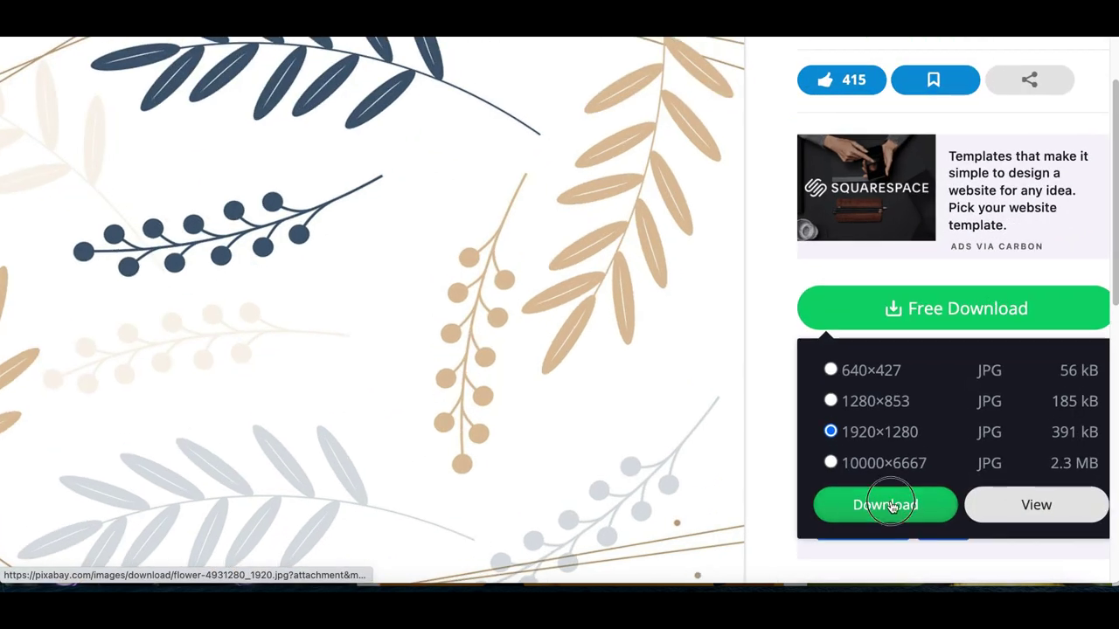
{"action": "left_click", "coordinate": [892, 506]}
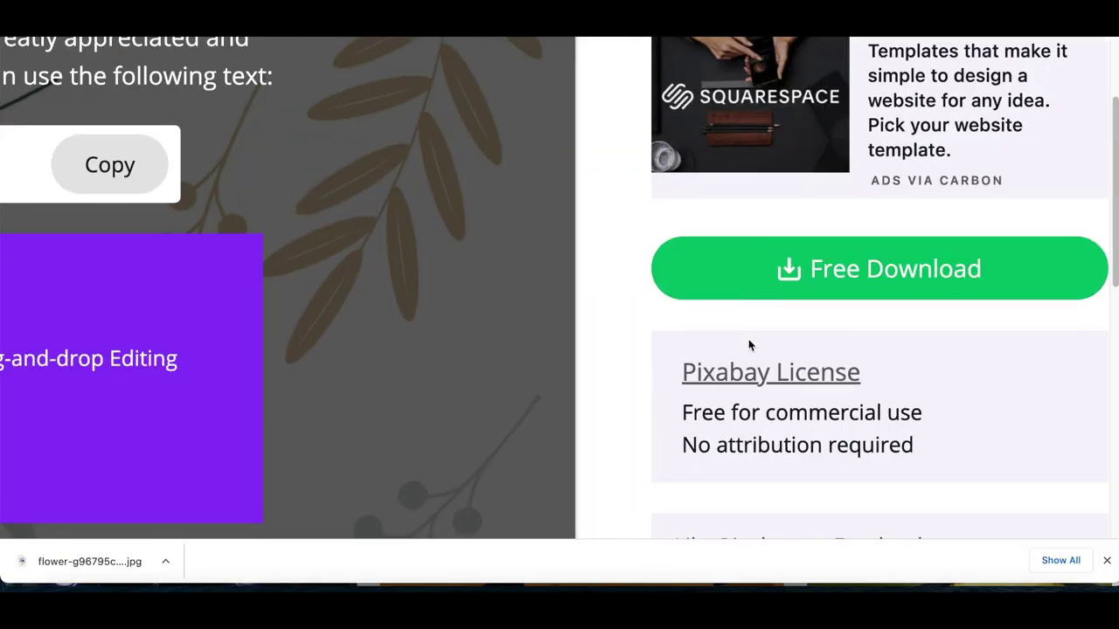
Confirm the licence allows free commercial use without attribution, then close the Say thanks dialog.
{"action": "scroll", "coordinate": [805, 424], "scroll_direction": "down", "scroll_amount": 2}
{"action": "scroll", "coordinate": [808, 431], "scroll_direction": "up", "scroll_amount": 3}
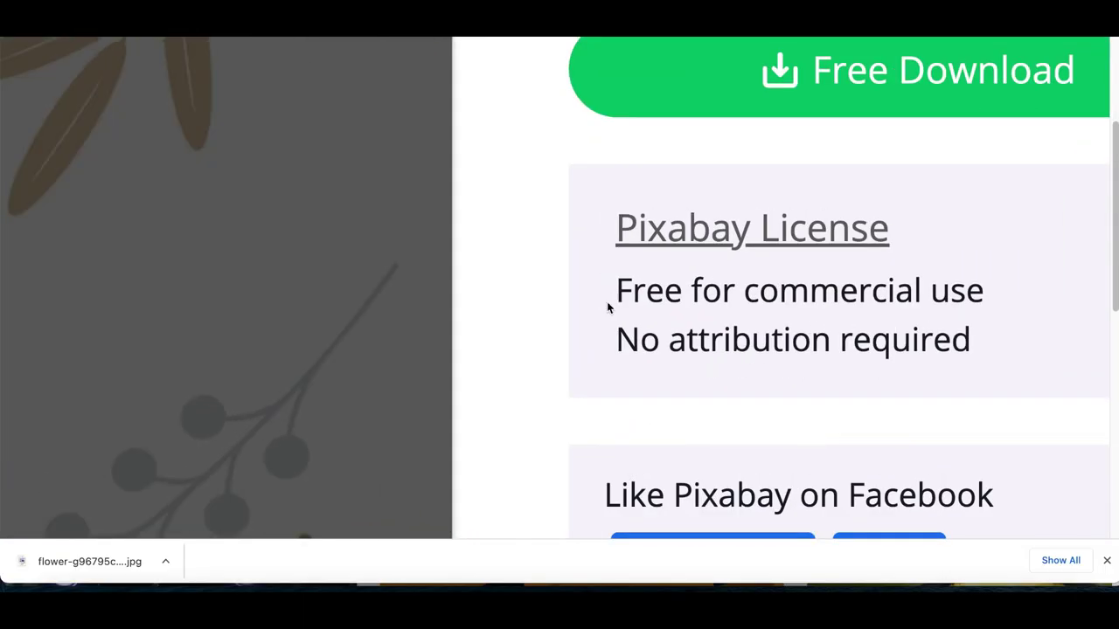
{"action": "left_click_drag", "start_coordinate": [743, 299], "coordinate": [901, 309]}
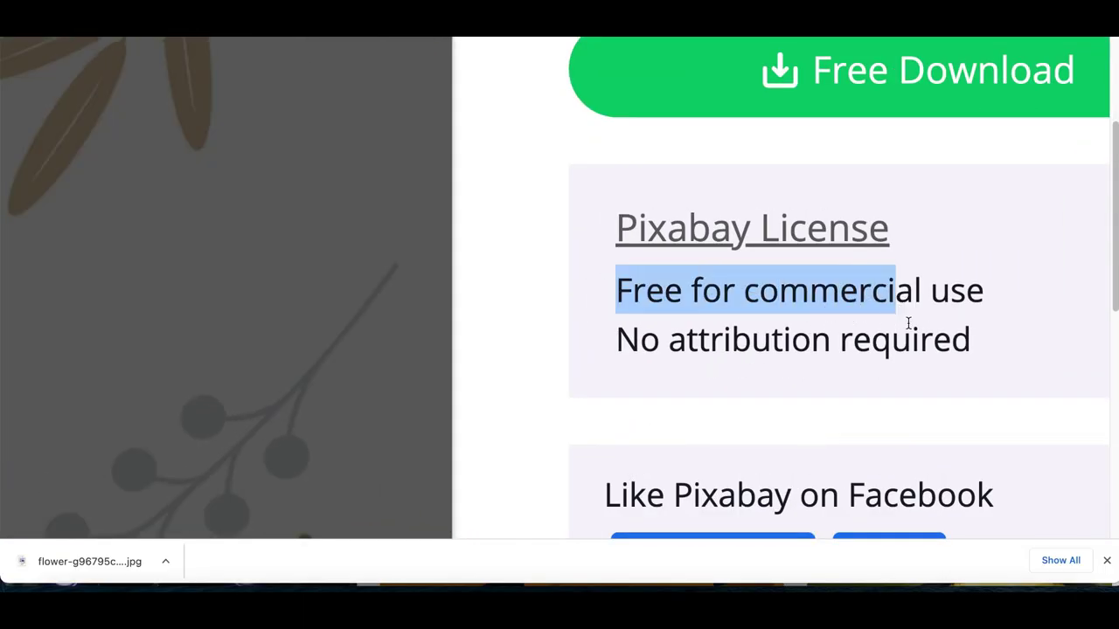
{"action": "scroll", "coordinate": [893, 389], "scroll_direction": "down", "scroll_amount": 1}
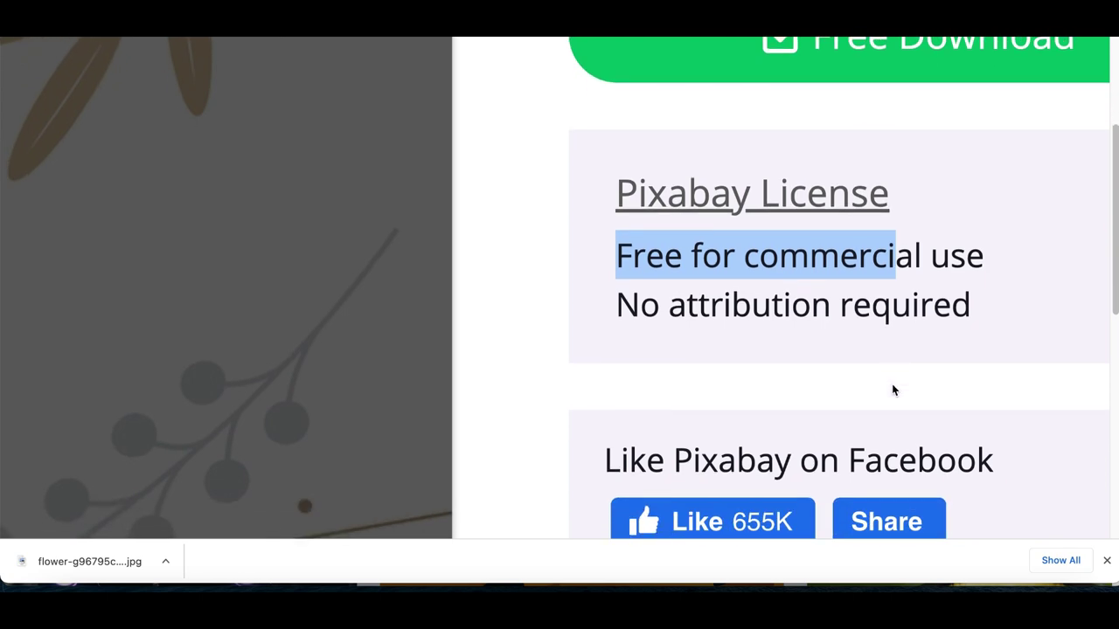
{"action": "left_click_drag", "start_coordinate": [662, 317], "coordinate": [698, 304]}
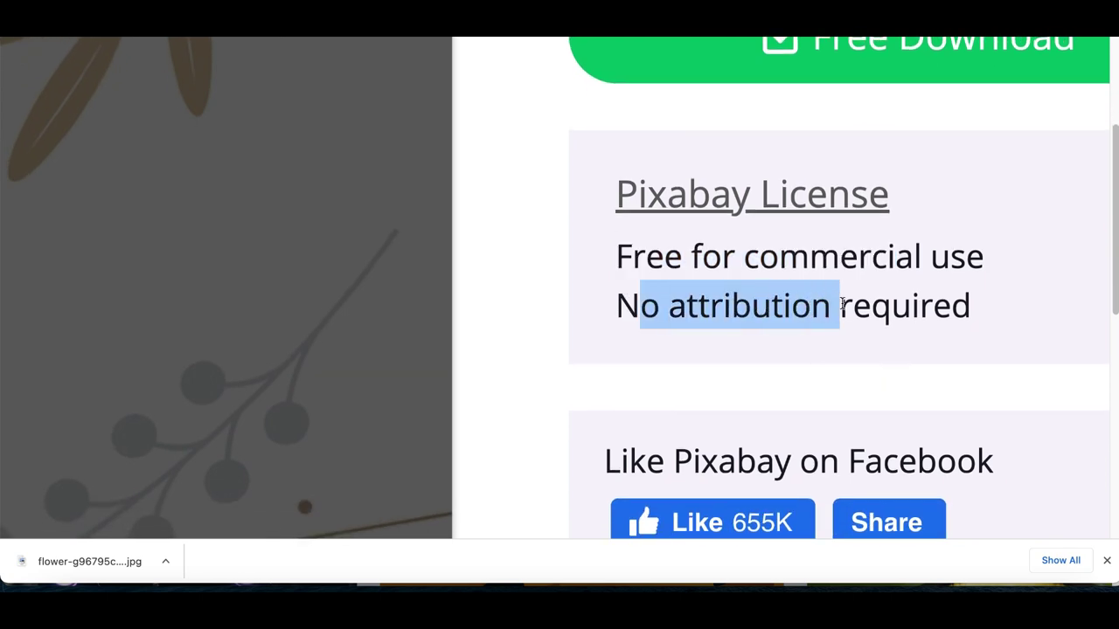
{"action": "key", "text": "ctrl+0"}
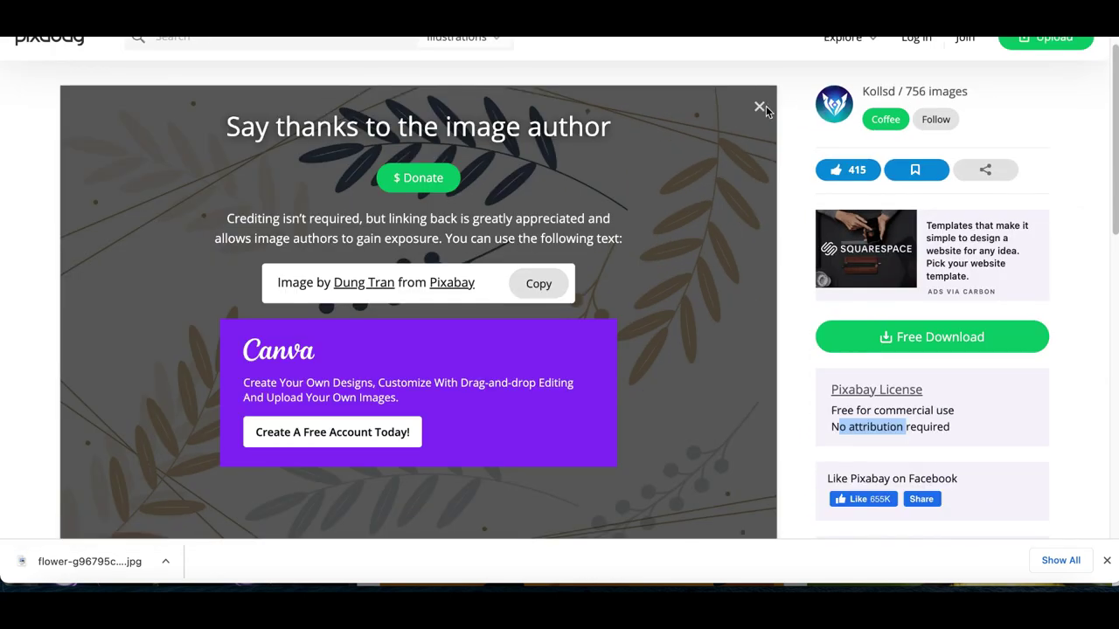
{"action": "left_click", "coordinate": [760, 107]}
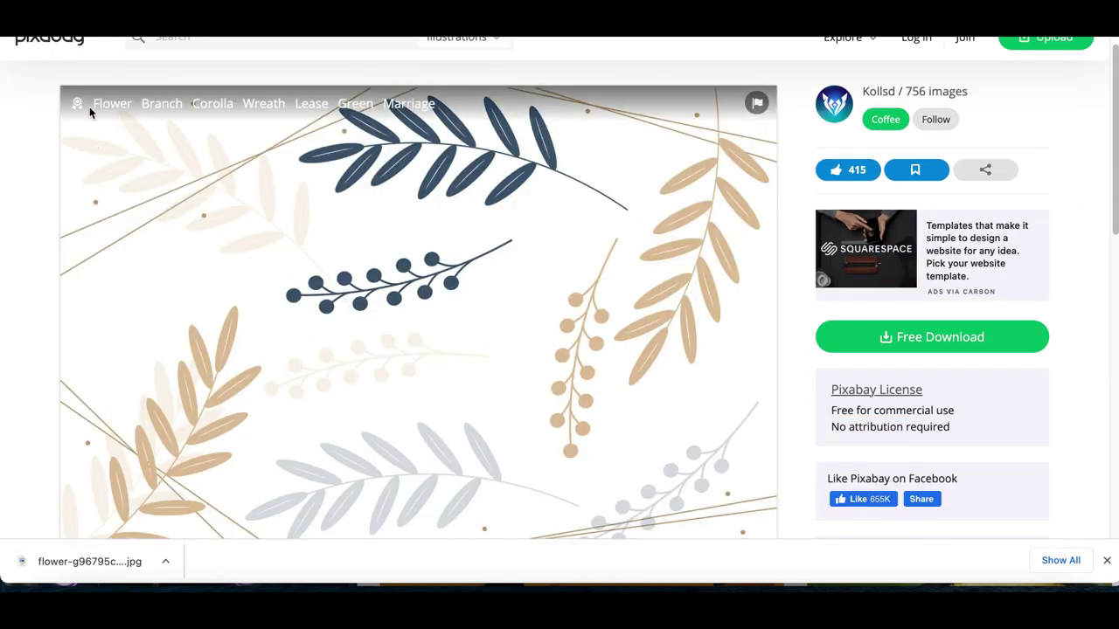
Return to the Pixabay results and open the abstract triangles illustration, viewing it full size.
{"action": "key", "text": "alt+Left"}
{"action": "scroll", "coordinate": [635, 330], "scroll_direction": "down", "scroll_amount": 5}
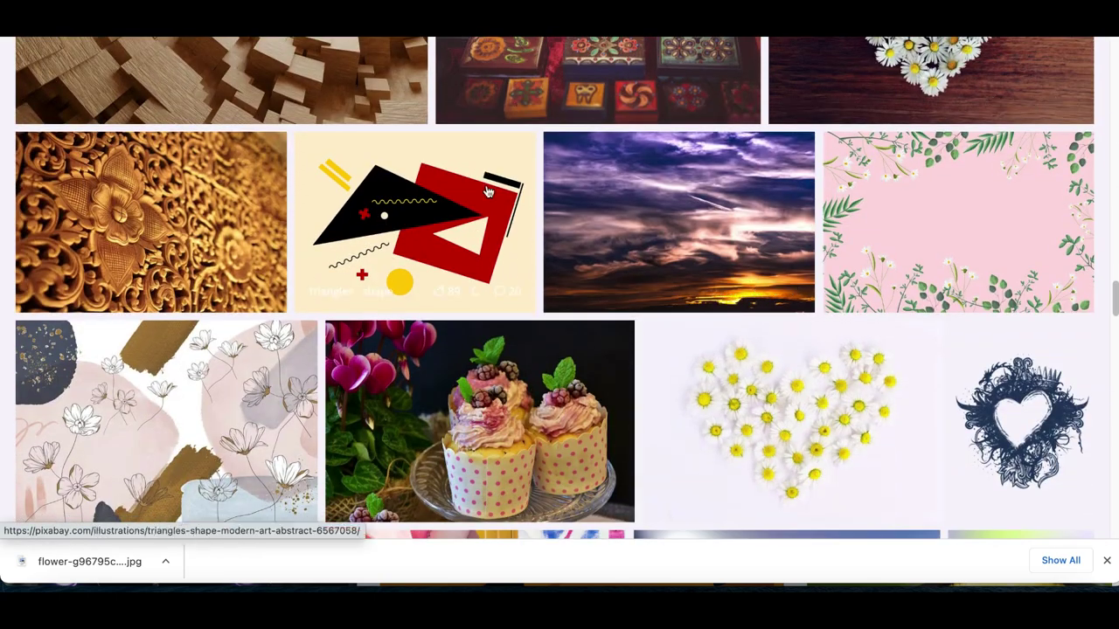
{"action": "scroll", "coordinate": [499, 219], "scroll_direction": "down", "scroll_amount": 1}
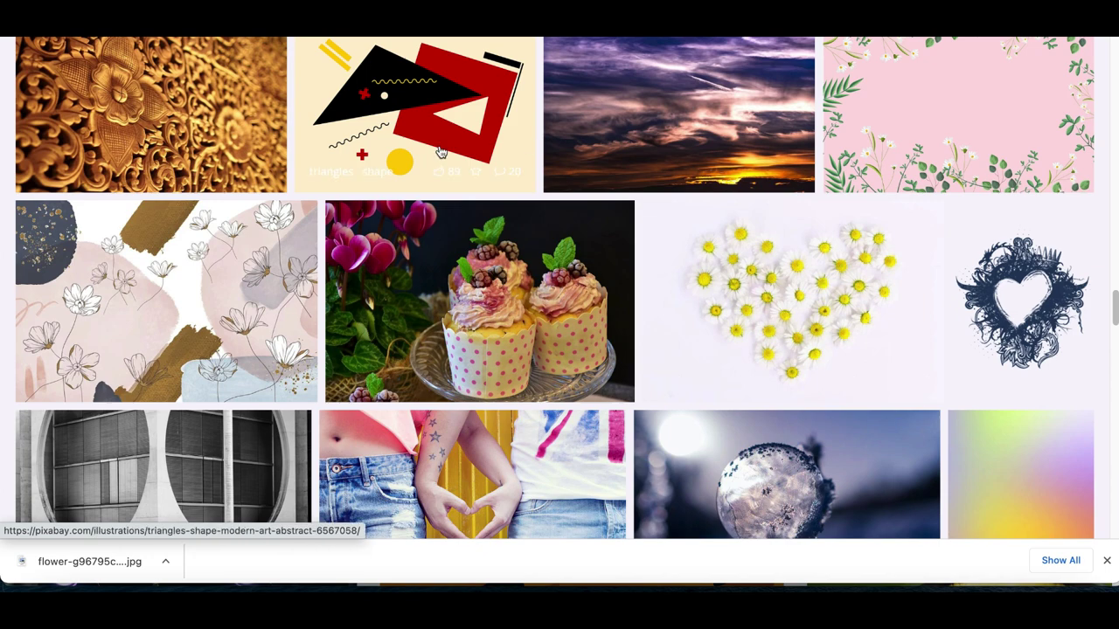
{"action": "left_click", "coordinate": [436, 153]}
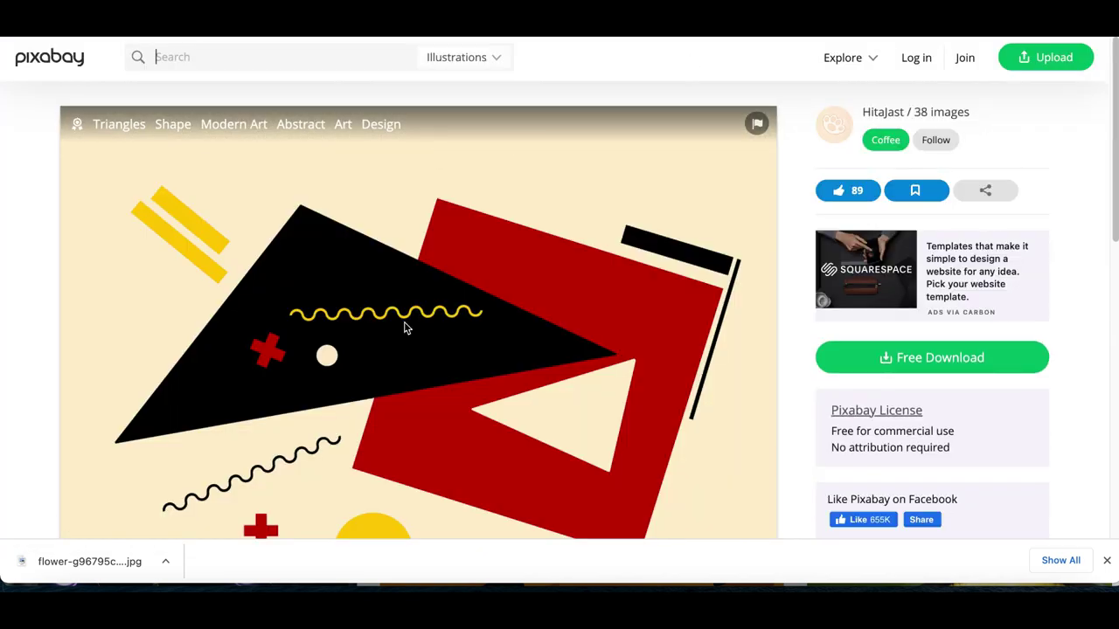
{"action": "left_click", "coordinate": [405, 326]}
{"action": "left_click", "coordinate": [391, 350]}
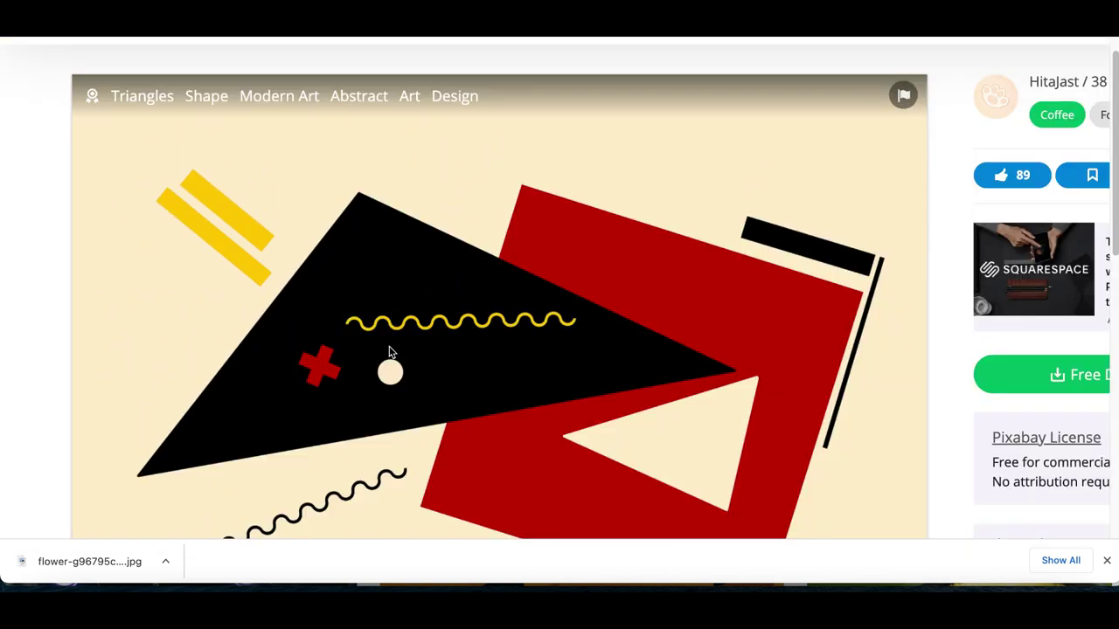
{"action": "key", "text": "ctrl+minus"}
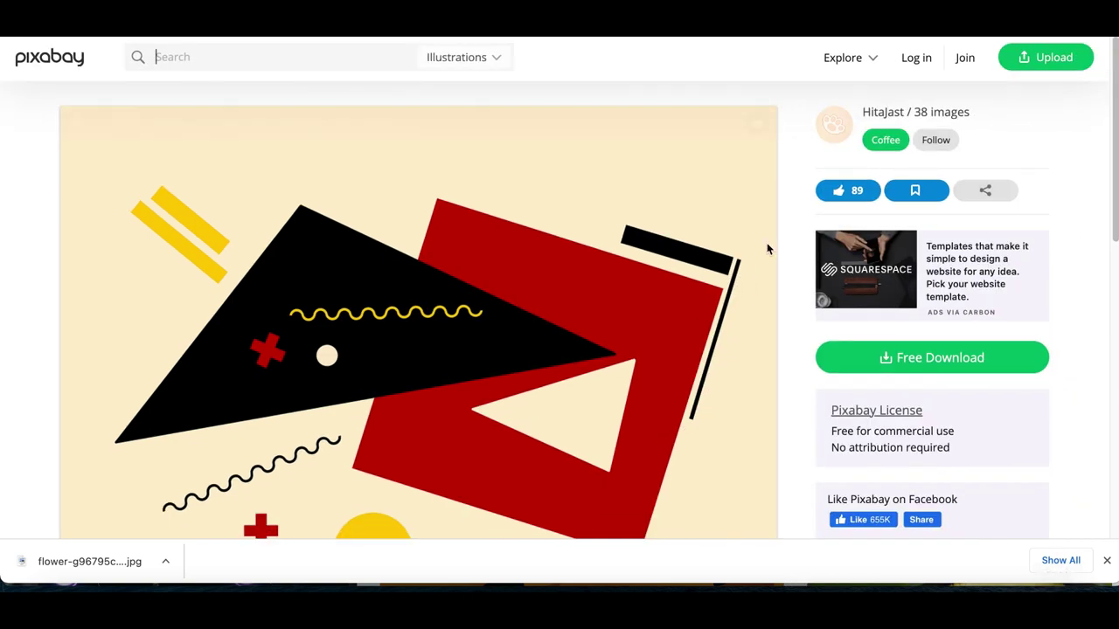
{"action": "scroll", "coordinate": [770, 244], "scroll_direction": "down", "scroll_amount": 1}
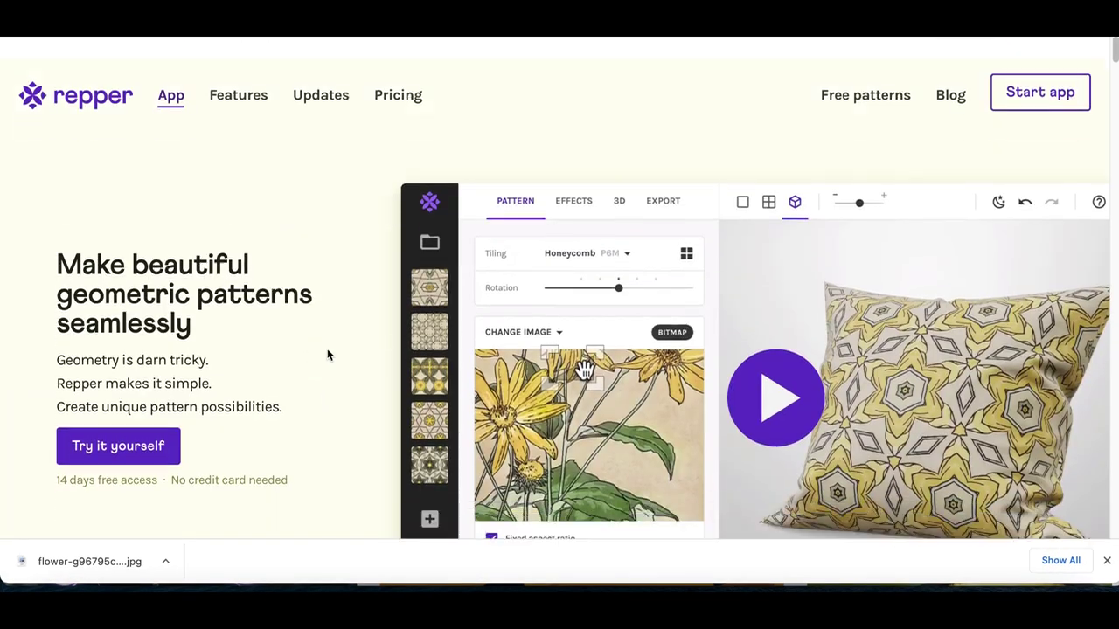
Browse through the Repper homepage content.
{"action": "scroll", "coordinate": [348, 110], "scroll_direction": "down", "scroll_amount": 1}
{"action": "scroll", "coordinate": [62, 76], "scroll_direction": "up", "scroll_amount": 5}
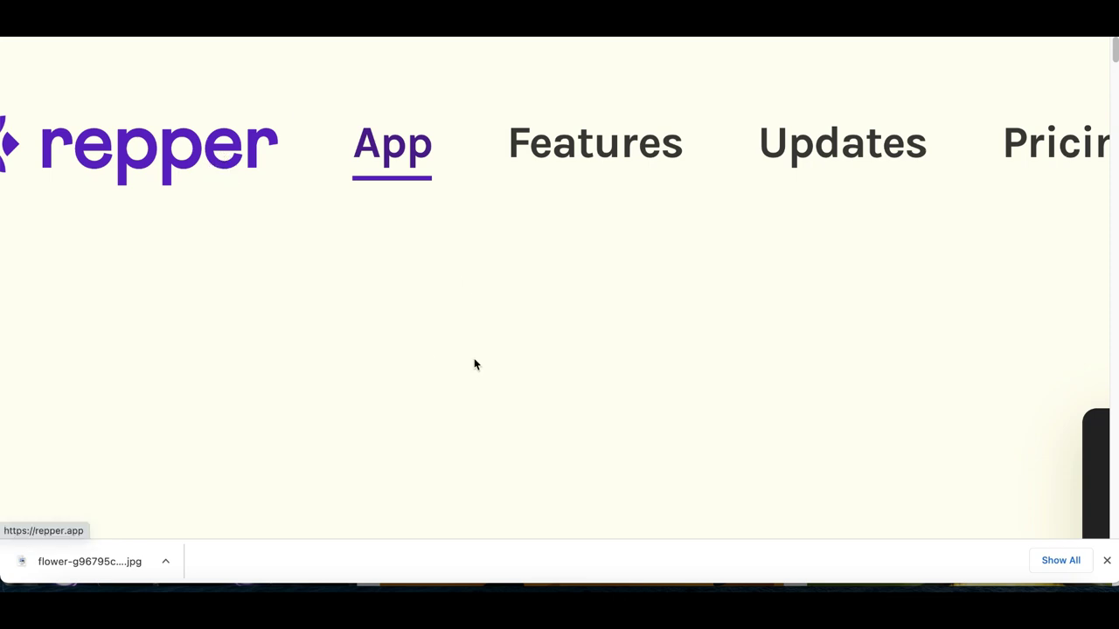
{"action": "scroll", "coordinate": [475, 365], "scroll_direction": "down", "scroll_amount": 5}
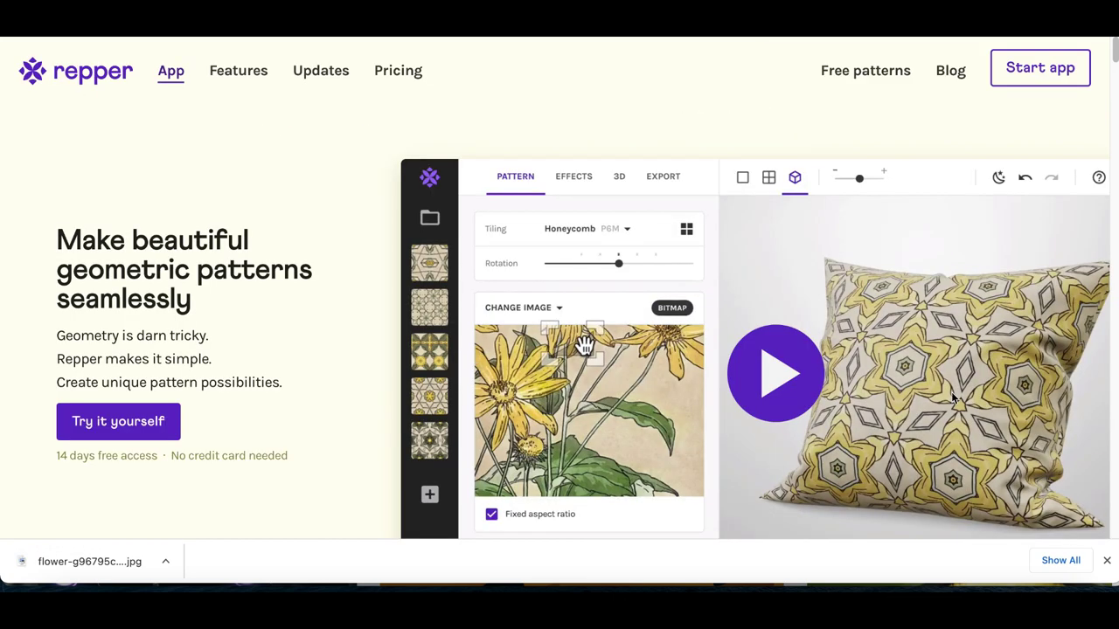
{"action": "scroll", "coordinate": [953, 396], "scroll_direction": "down", "scroll_amount": 3}
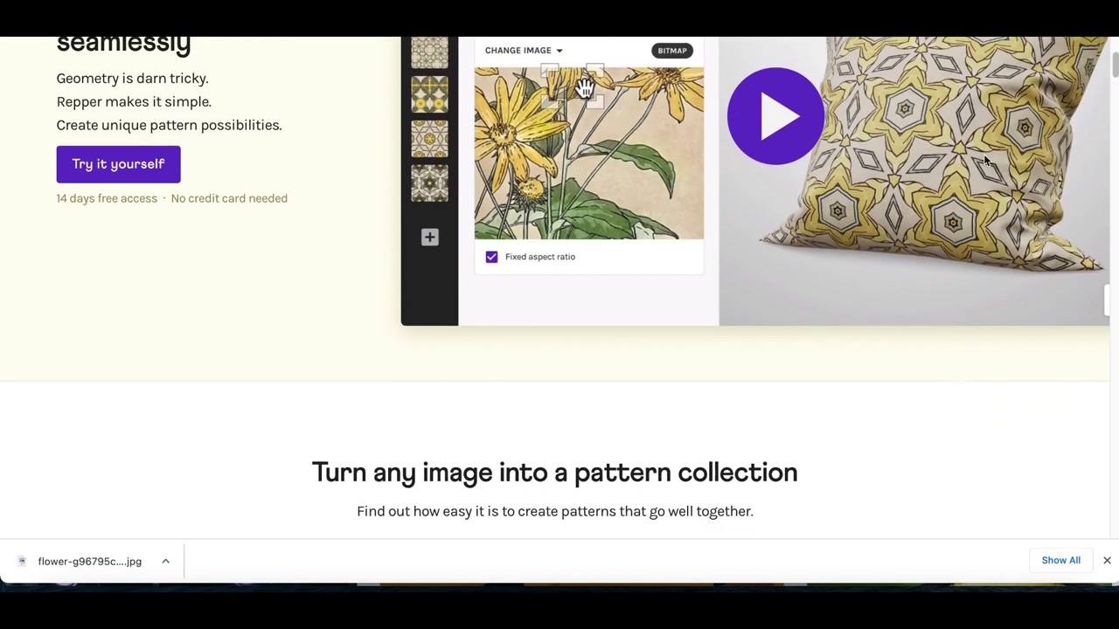
{"action": "scroll", "coordinate": [984, 160], "scroll_direction": "up", "scroll_amount": 5}
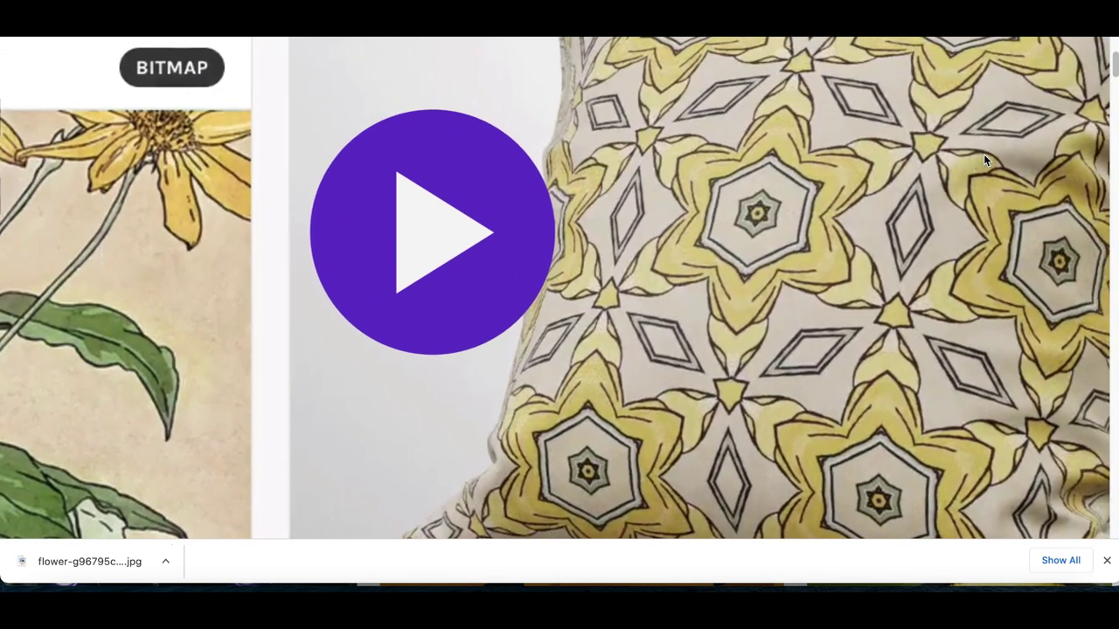
{"action": "scroll", "coordinate": [984, 154], "scroll_direction": "right", "scroll_amount": 5}
{"action": "scroll", "coordinate": [984, 154], "scroll_direction": "down", "scroll_amount": 2}
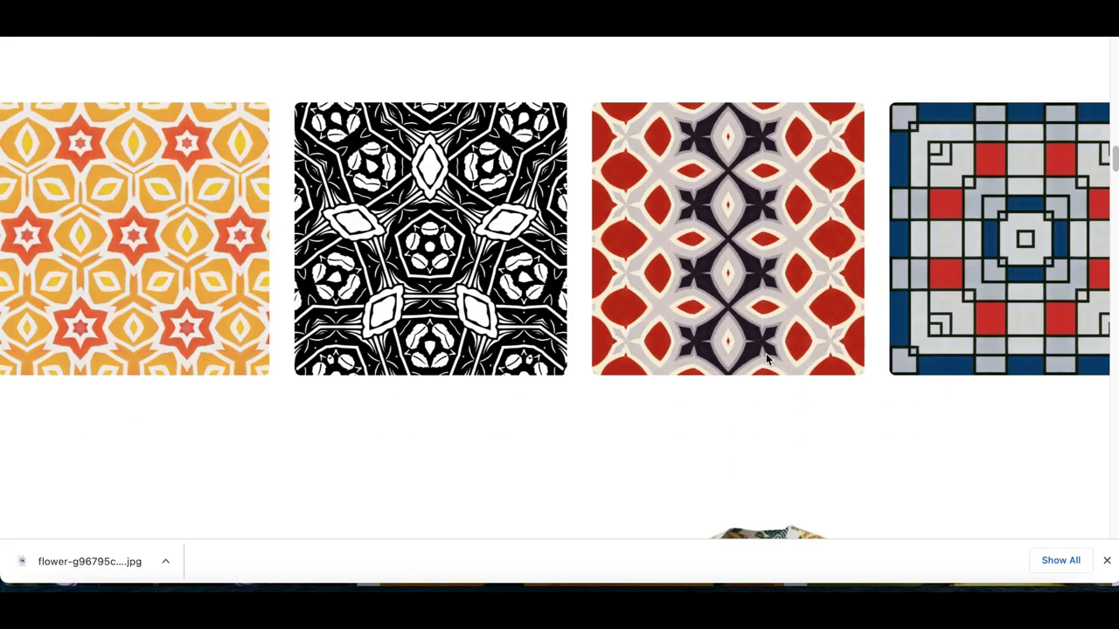
{"action": "scroll", "coordinate": [766, 353], "scroll_direction": "down", "scroll_amount": 5}
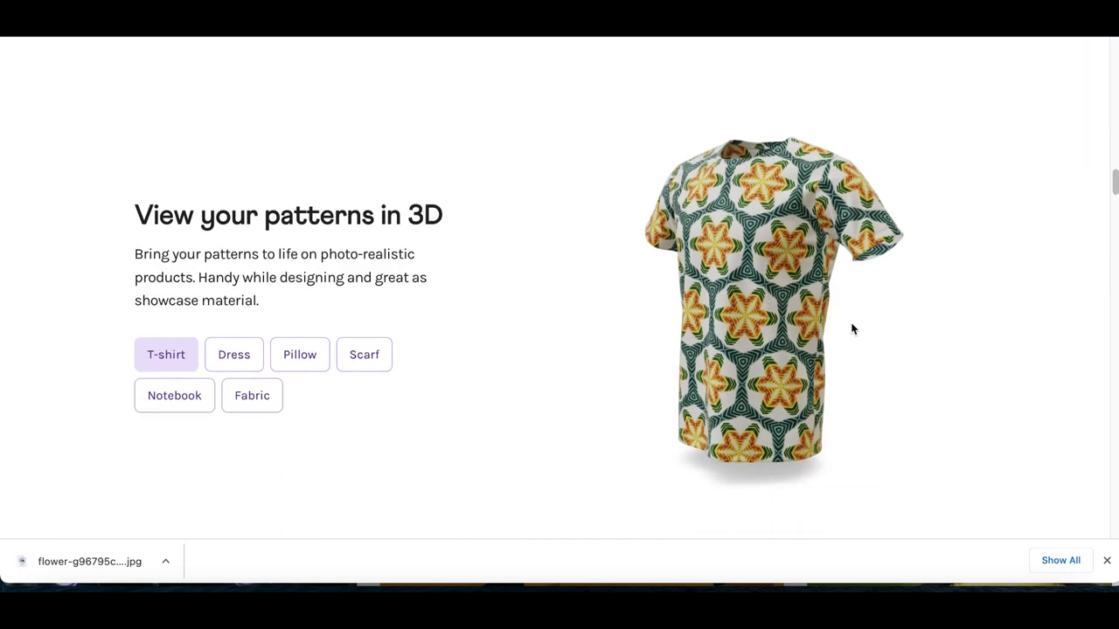
{"action": "scroll", "coordinate": [852, 326], "scroll_direction": "up", "scroll_amount": 5}
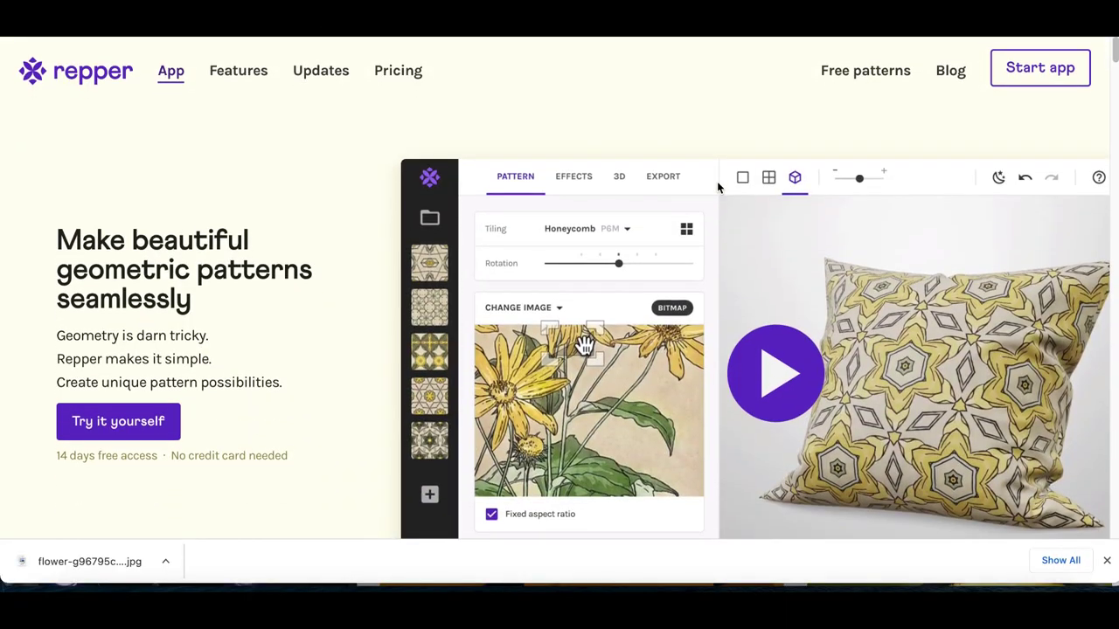
{"action": "scroll", "coordinate": [1003, 389], "scroll_direction": "up", "scroll_amount": 5}
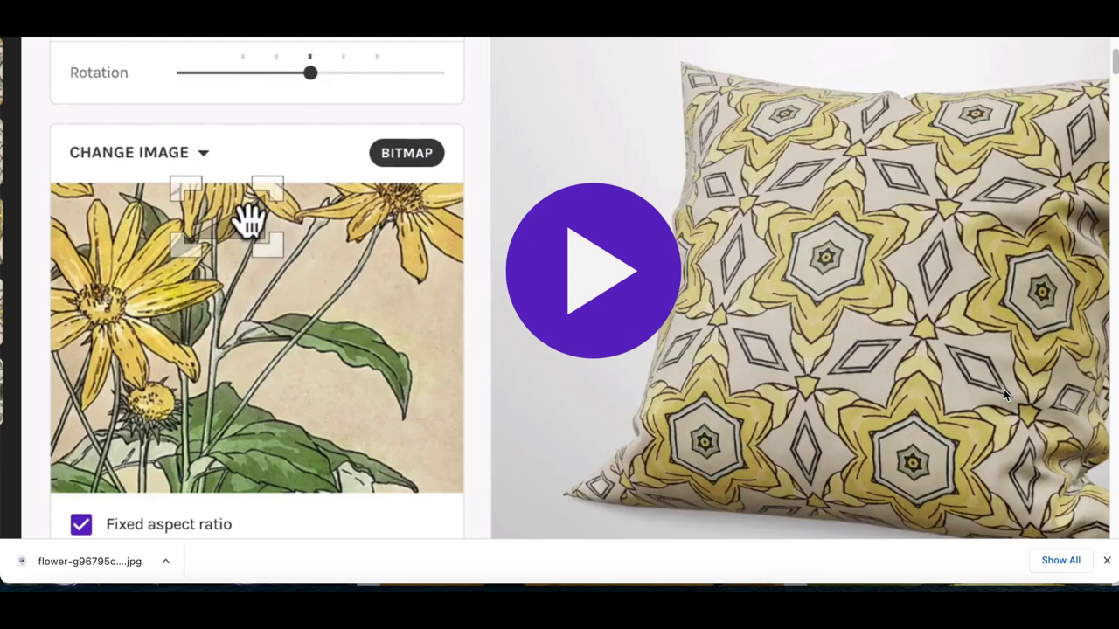
{"action": "scroll", "coordinate": [1004, 389], "scroll_direction": "down", "scroll_amount": 5}
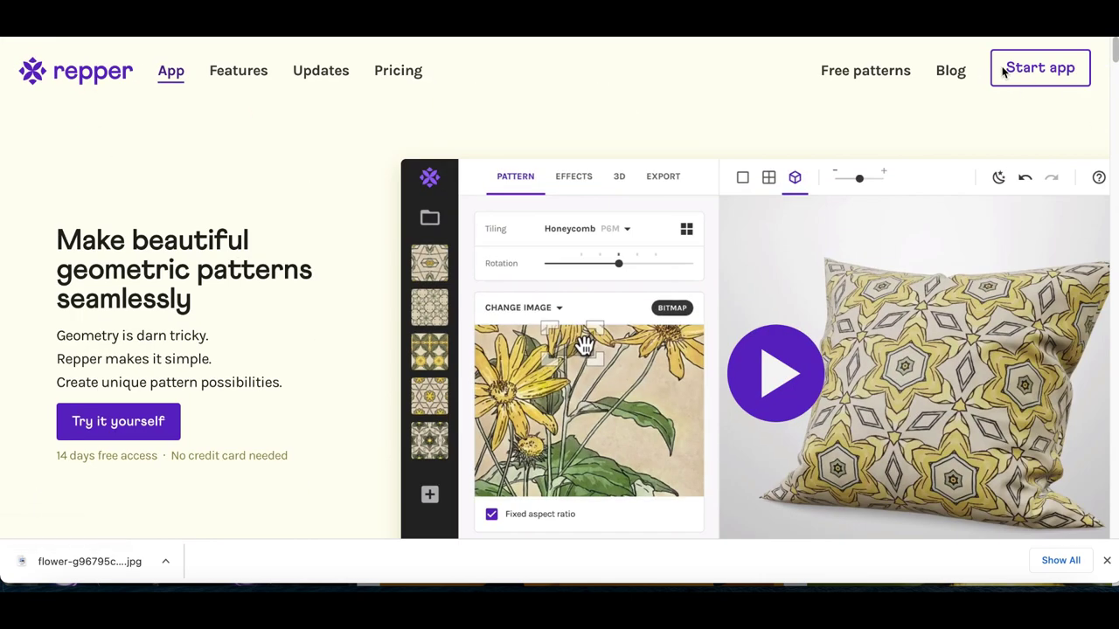
{"action": "scroll", "coordinate": [1078, 77], "scroll_direction": "up", "scroll_amount": 5}
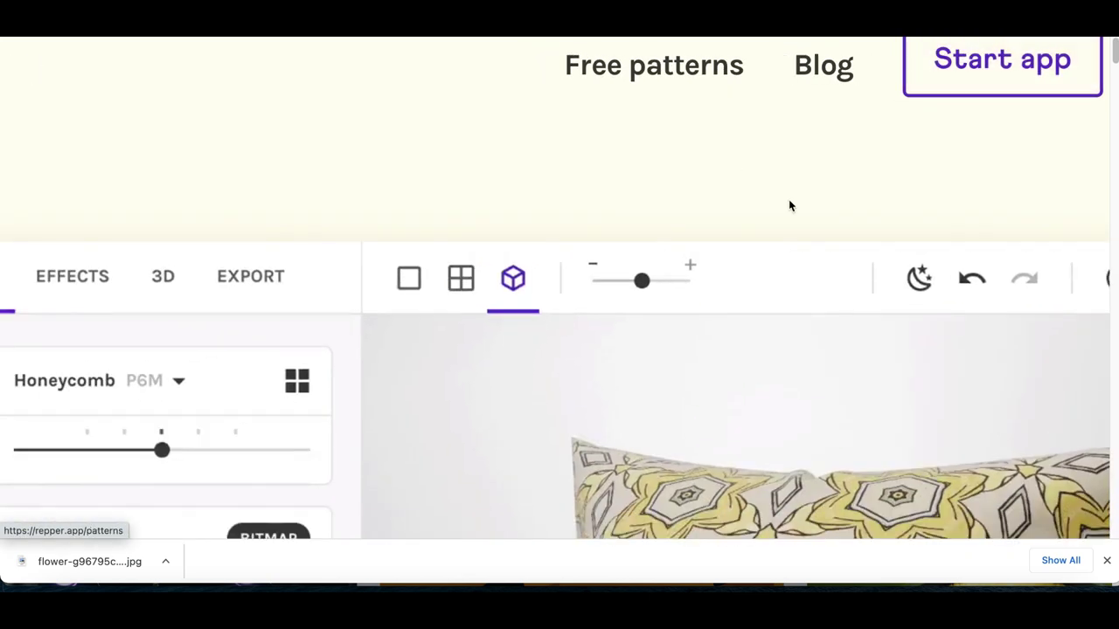
{"action": "scroll", "coordinate": [795, 206], "scroll_direction": "up", "scroll_amount": 1}
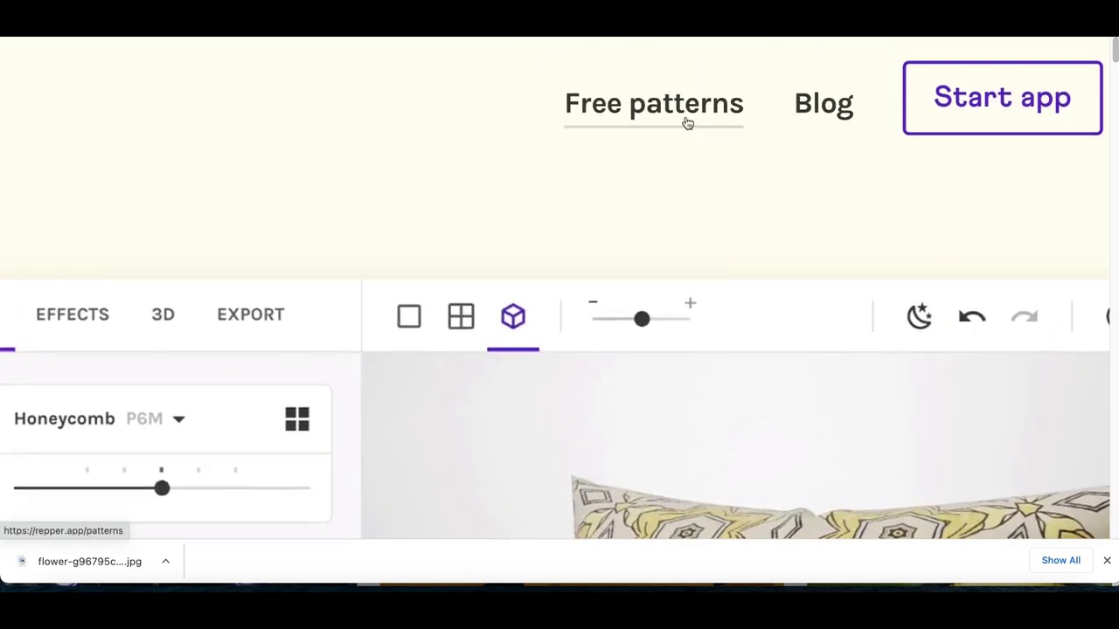
Go to Free patterns and scroll to the 'Make your own pattern' button.
{"action": "left_click", "coordinate": [645, 120]}
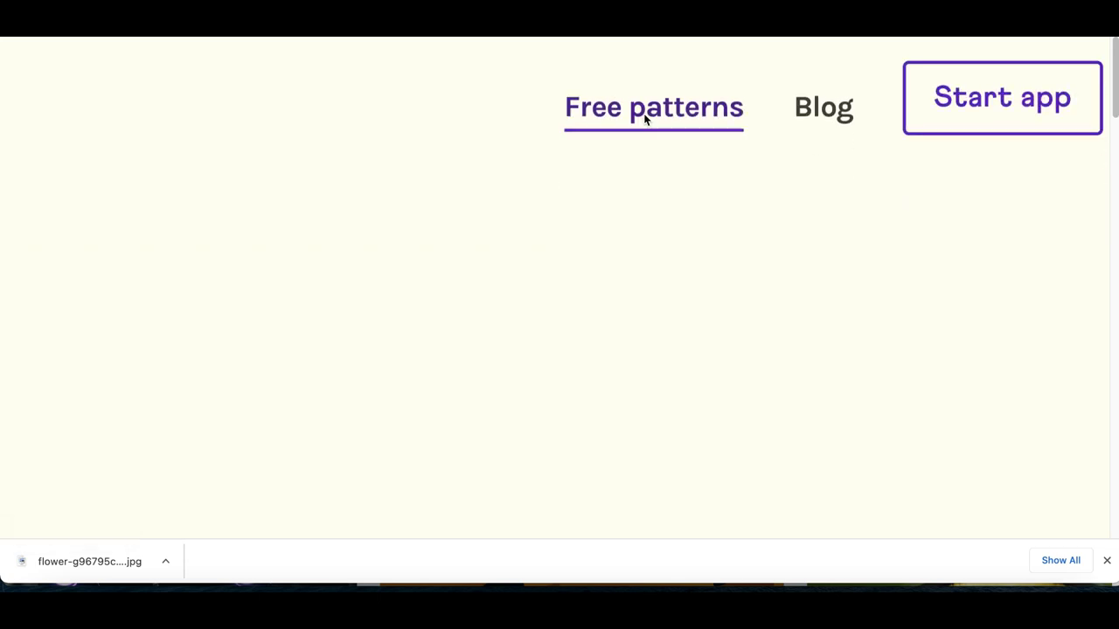
{"action": "scroll", "coordinate": [62, 324], "scroll_direction": "down", "scroll_amount": 5}
{"action": "scroll", "coordinate": [500, 265], "scroll_direction": "up", "scroll_amount": 3}
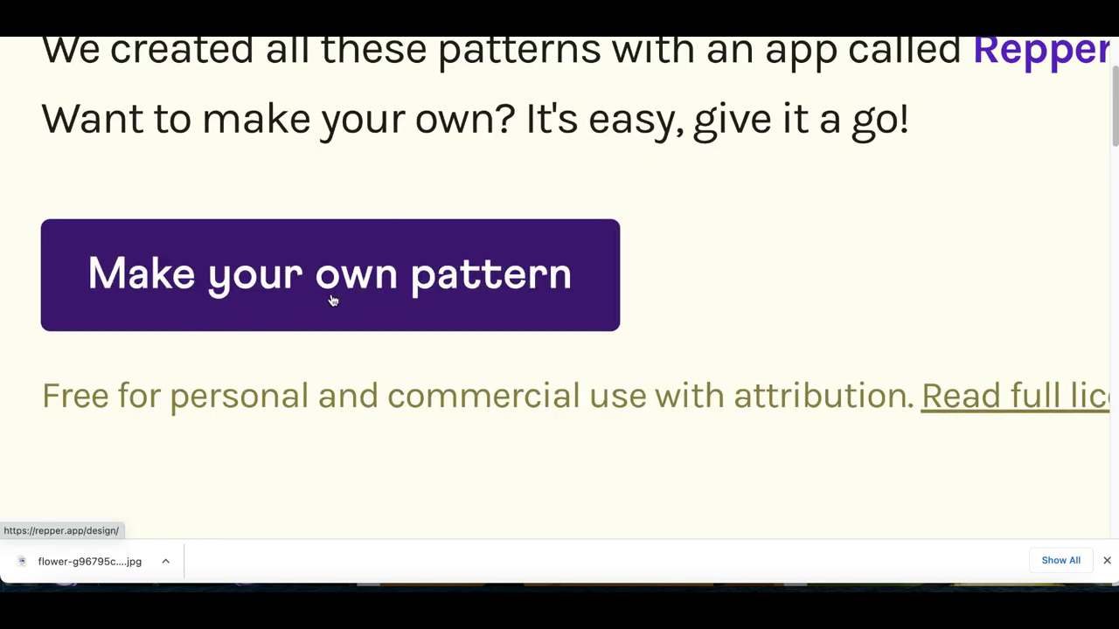
{"action": "scroll", "coordinate": [336, 298], "scroll_direction": "down", "scroll_amount": 5}
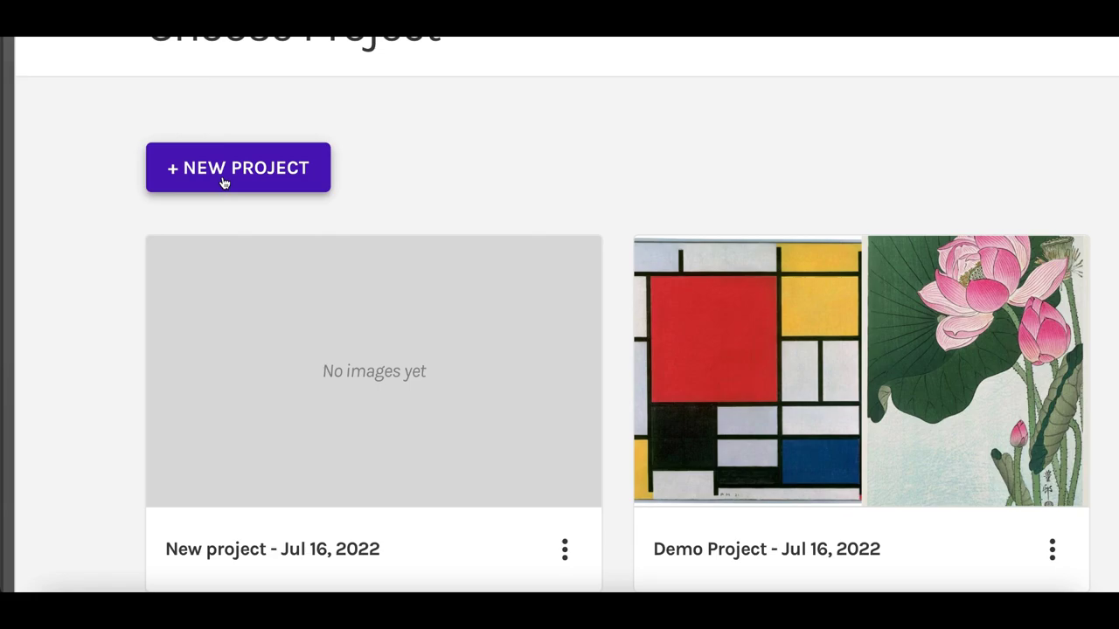
Create a new project with its default title and reach the image library showing the leaf illustration.
{"action": "left_click", "coordinate": [224, 180]}
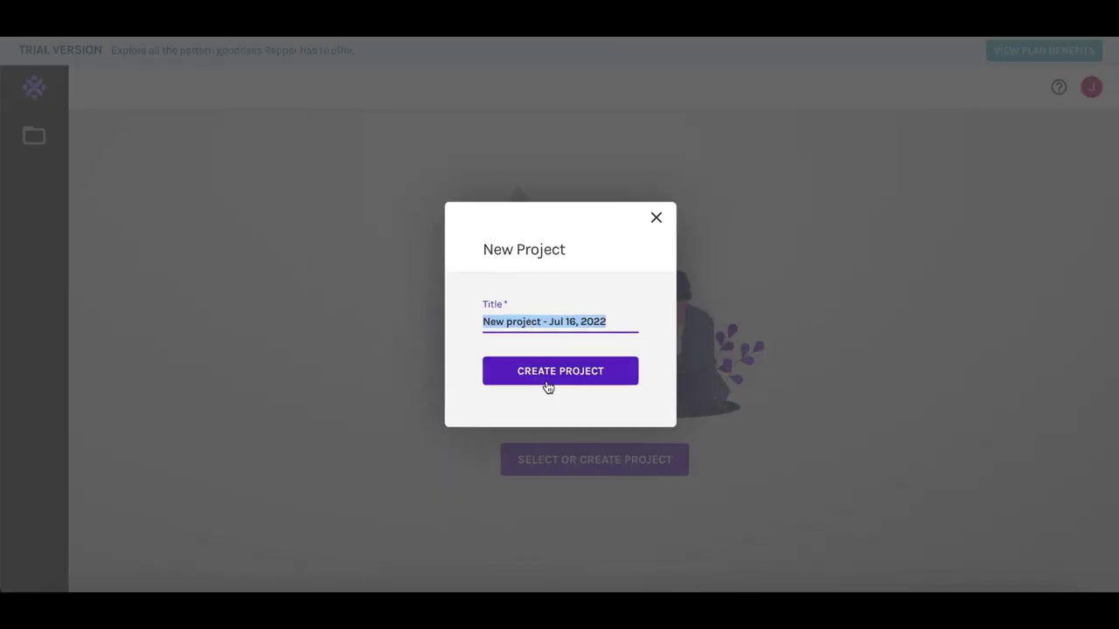
{"action": "left_click", "coordinate": [837, 539]}
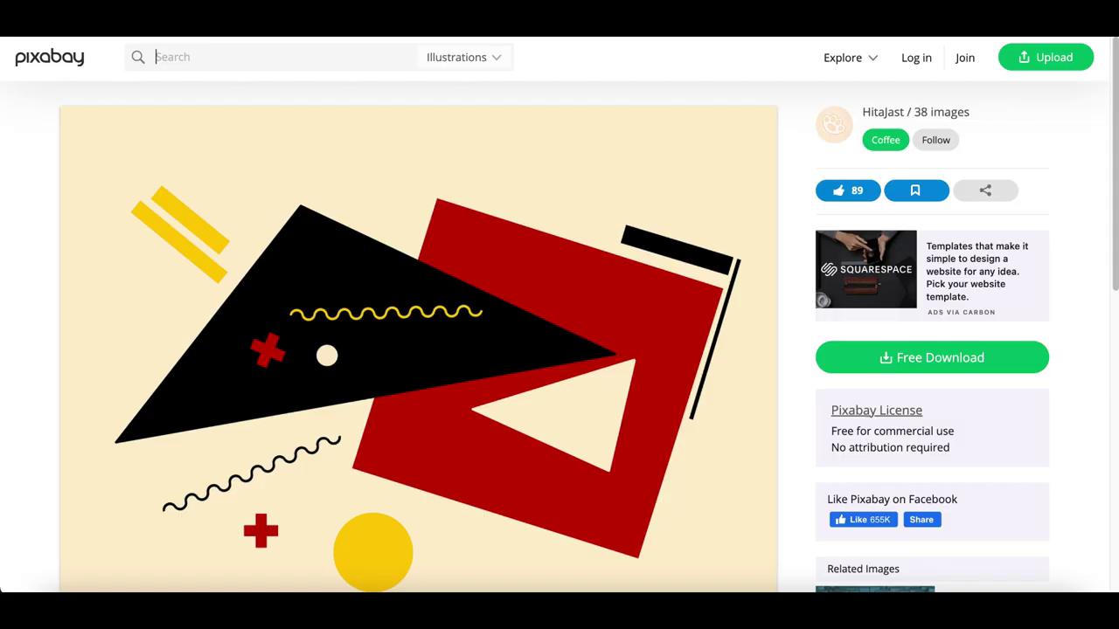
{"action": "scroll", "coordinate": [304, 242], "scroll_direction": "down", "scroll_amount": 3}
{"action": "scroll", "coordinate": [304, 242], "scroll_direction": "up", "scroll_amount": 2}
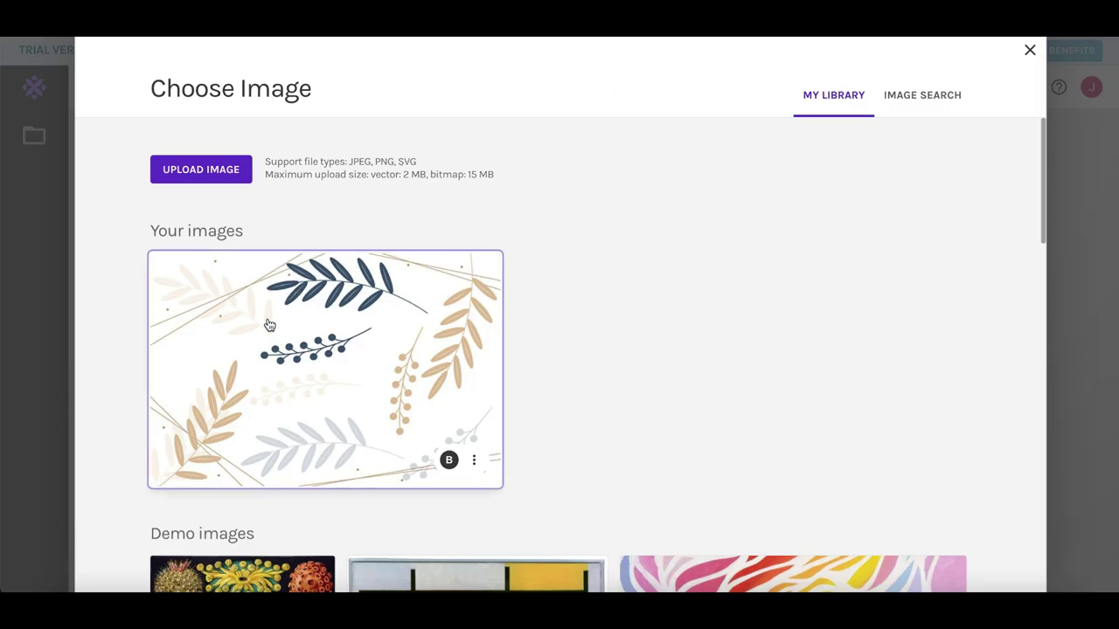
Use the leaf illustration as the Octagon pattern source, try several sampled areas, and view the 3D pillow.
{"action": "left_click", "coordinate": [270, 325]}
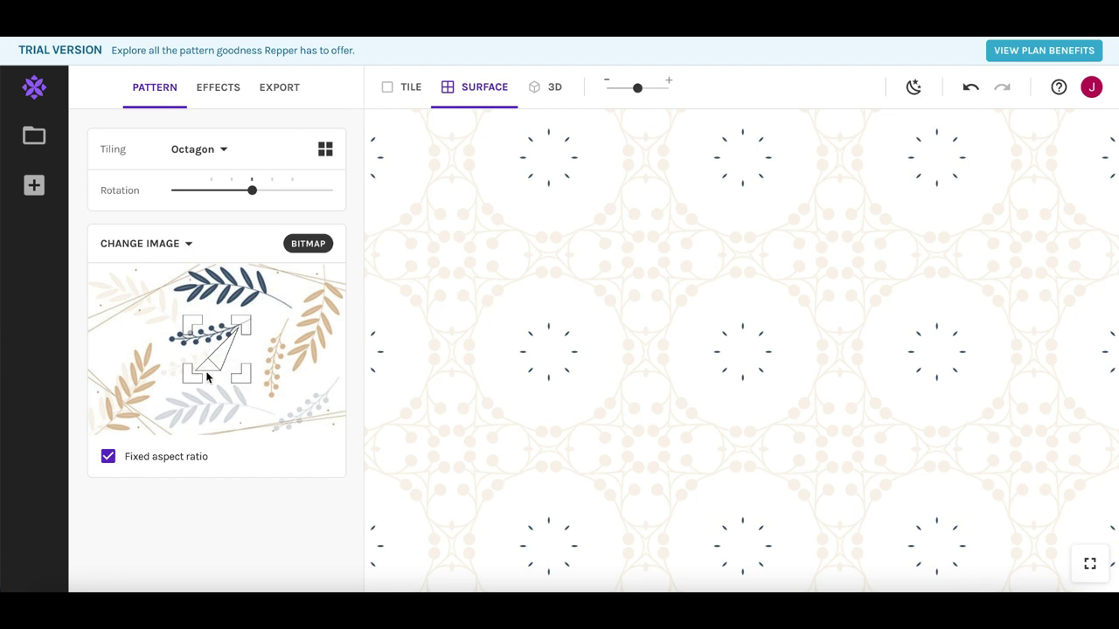
{"action": "left_click", "coordinate": [209, 375]}
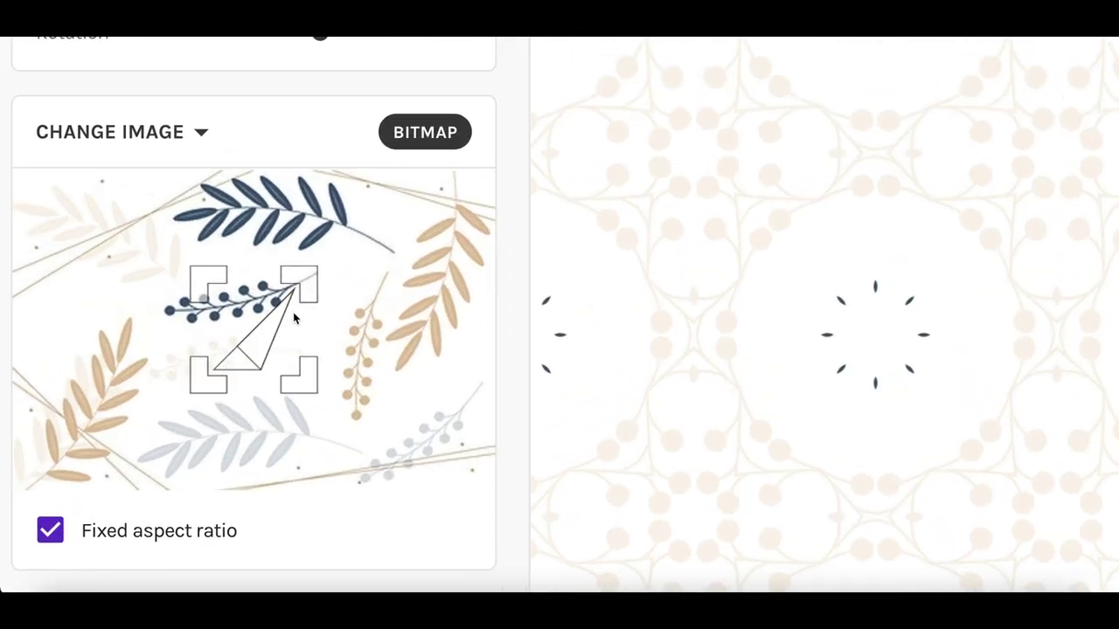
{"action": "left_click_drag", "start_coordinate": [294, 319], "coordinate": [224, 329]}
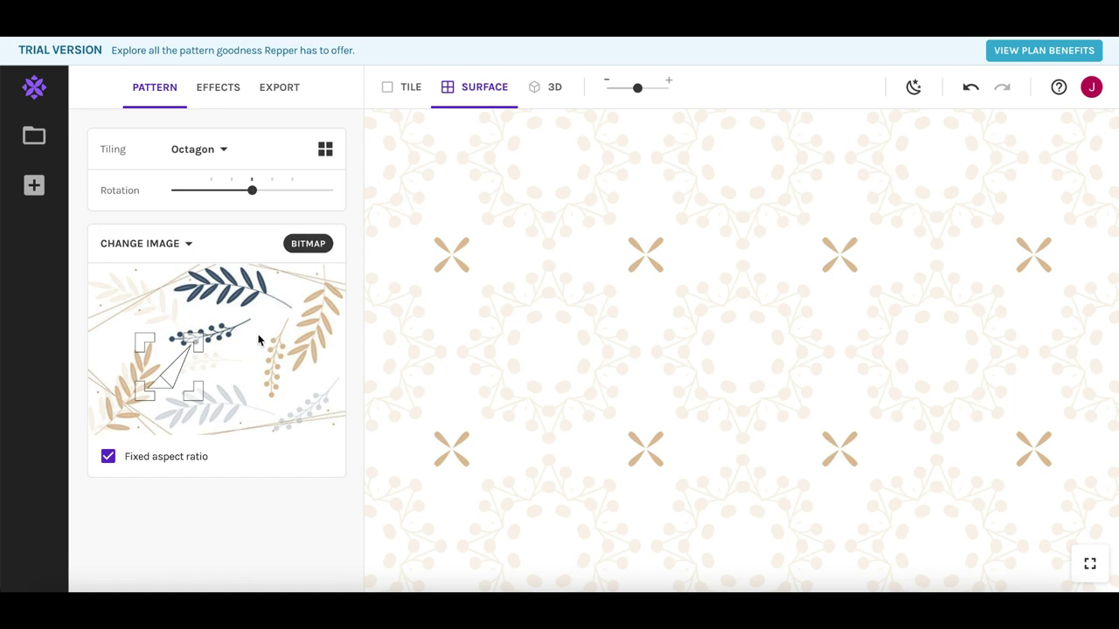
{"action": "left_click_drag", "start_coordinate": [174, 367], "coordinate": [187, 376]}
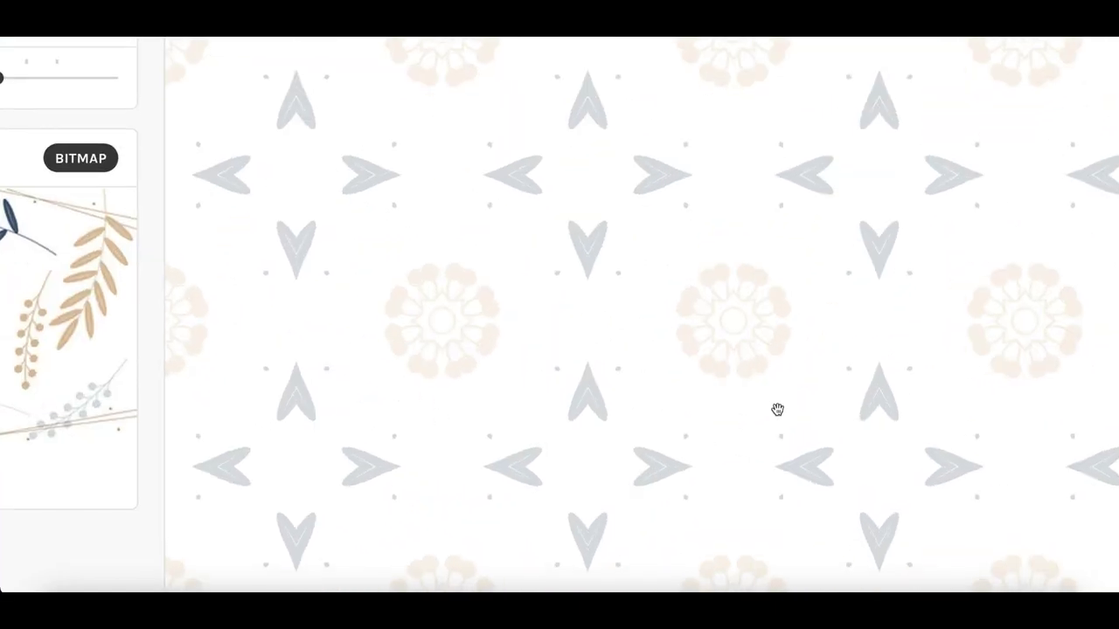
{"action": "scroll", "coordinate": [777, 410], "scroll_direction": "up", "scroll_amount": 3}
{"action": "scroll", "coordinate": [777, 410], "scroll_direction": "down", "scroll_amount": 3}
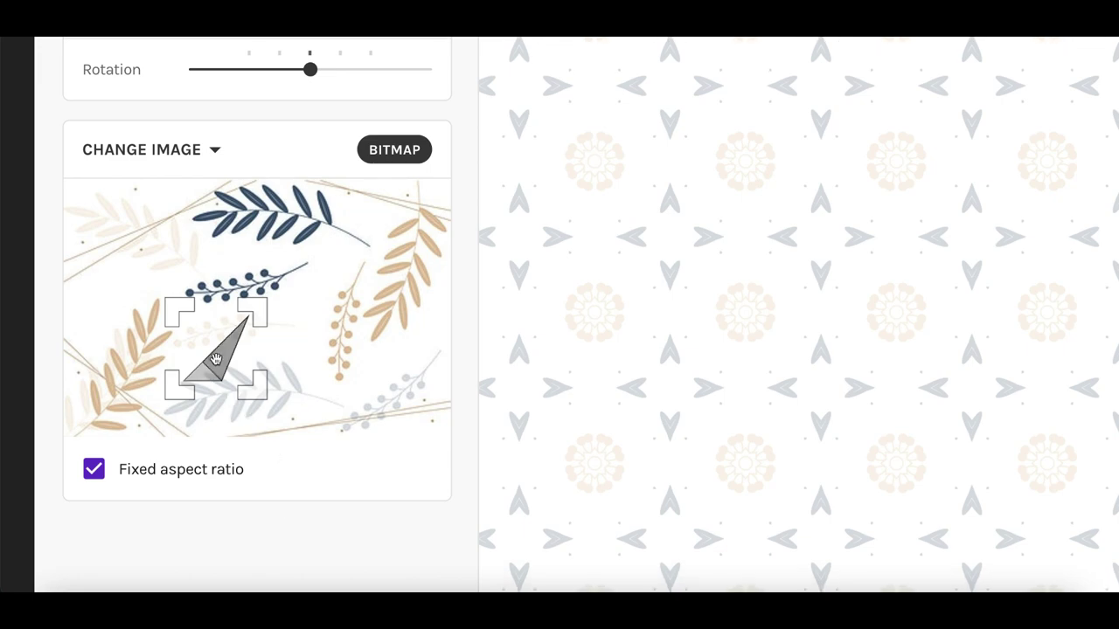
{"action": "left_click_drag", "start_coordinate": [210, 364], "coordinate": [183, 332]}
{"action": "left_click", "coordinate": [543, 91]}
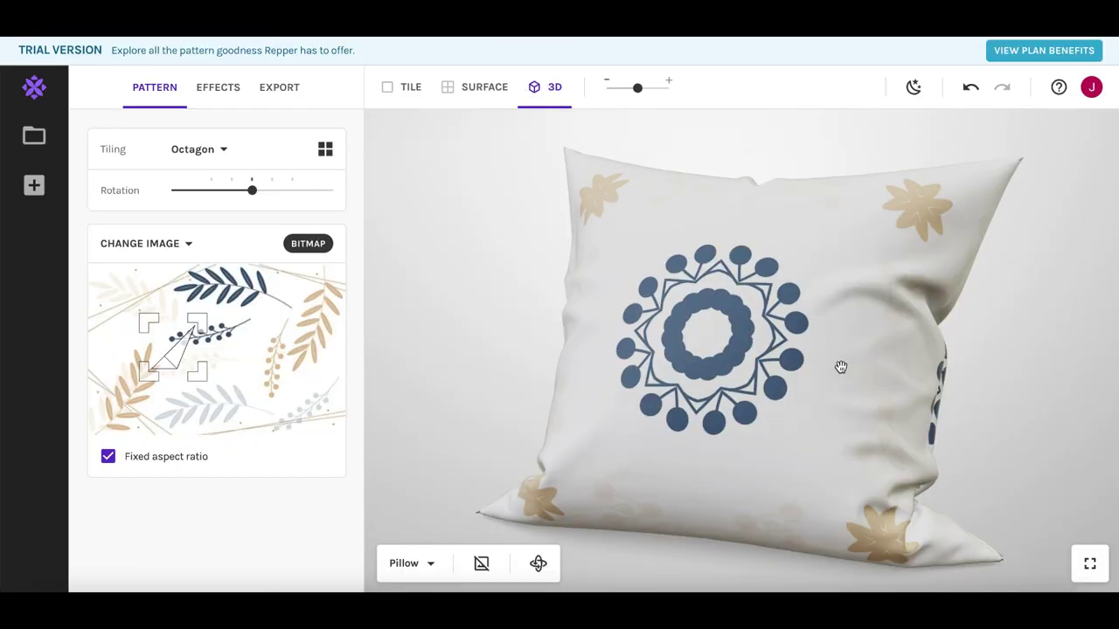
Shift the sampled area, checking the pillow full screen, until a large navy medallion ring appears.
{"action": "mouse_move", "coordinate": [164, 354]}
{"action": "left_mouse_down"}
{"action": "mouse_move", "coordinate": [200, 348]}
{"action": "mouse_move", "coordinate": [171, 314]}
{"action": "mouse_move", "coordinate": [189, 376]}
{"action": "mouse_move", "coordinate": [149, 359]}
{"action": "left_mouse_up"}
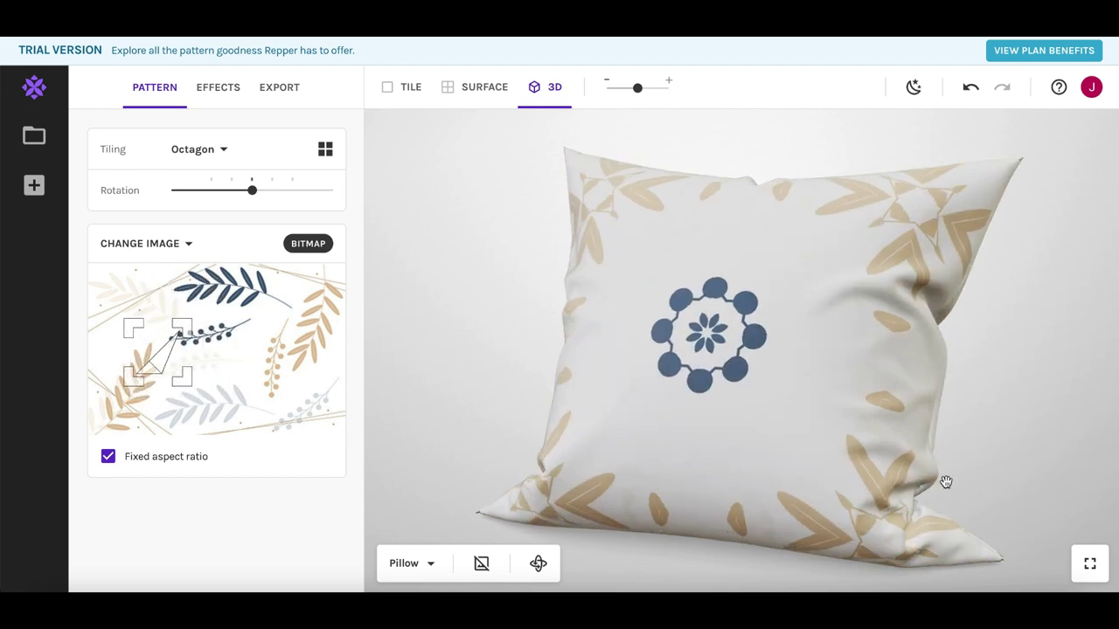
{"action": "key", "text": "f"}
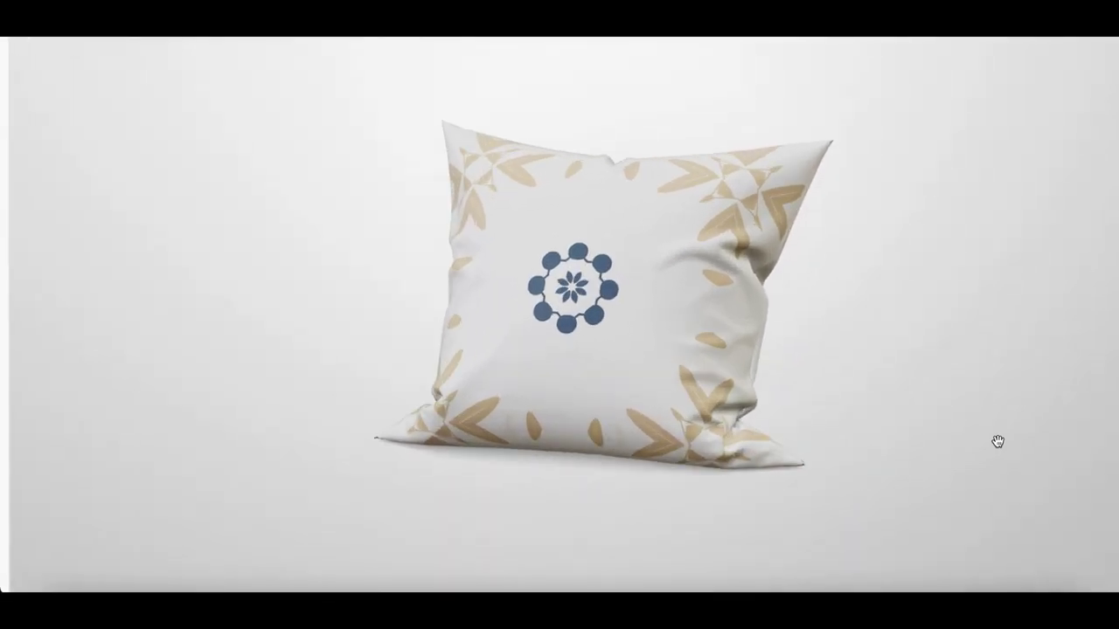
{"action": "key", "text": "Escape"}
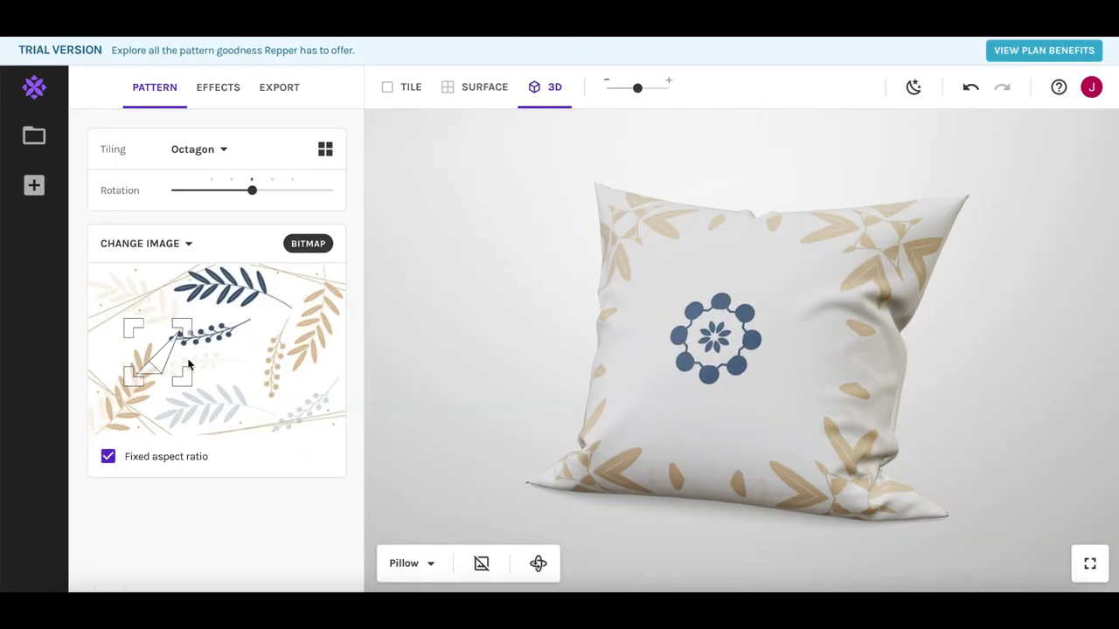
{"action": "mouse_move", "coordinate": [188, 364]}
{"action": "left_mouse_down"}
{"action": "mouse_move", "coordinate": [168, 343]}
{"action": "mouse_move", "coordinate": [176, 357]}
{"action": "left_mouse_up"}
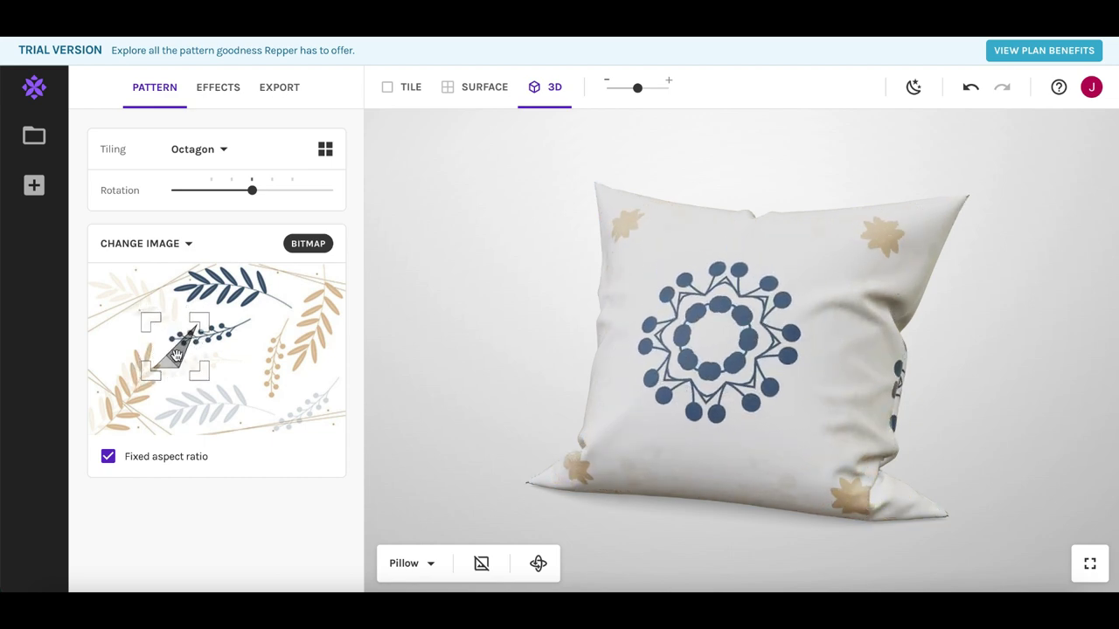
Keep Octagon tiling on the flat surface, export it as a 1944 × 1246 PNG, and open it.
{"action": "left_click", "coordinate": [479, 88]}
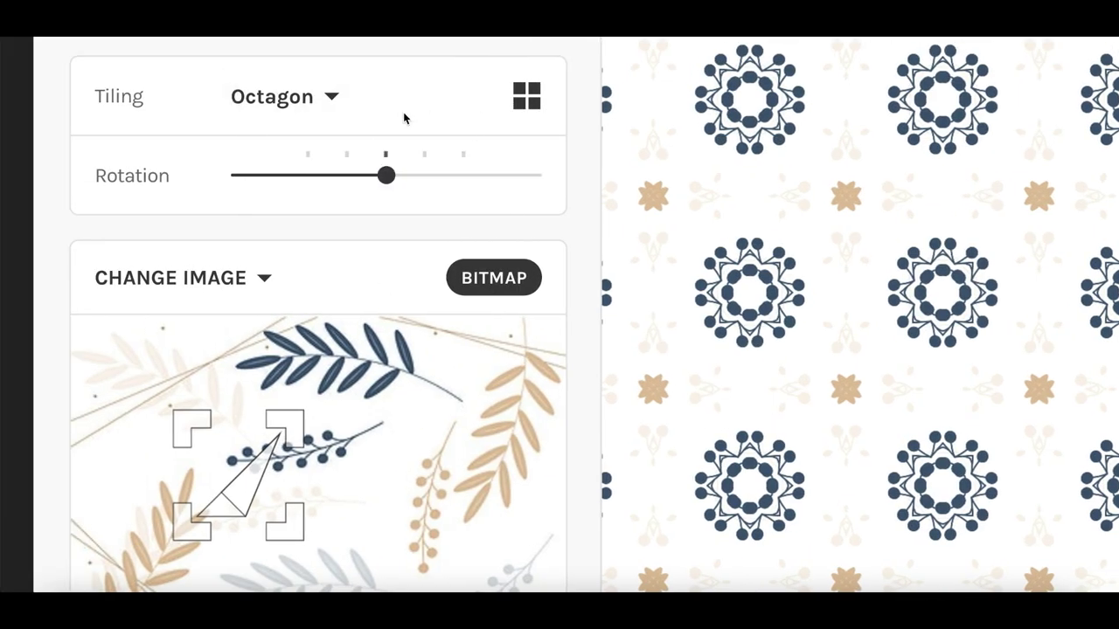
{"action": "left_click", "coordinate": [329, 98]}
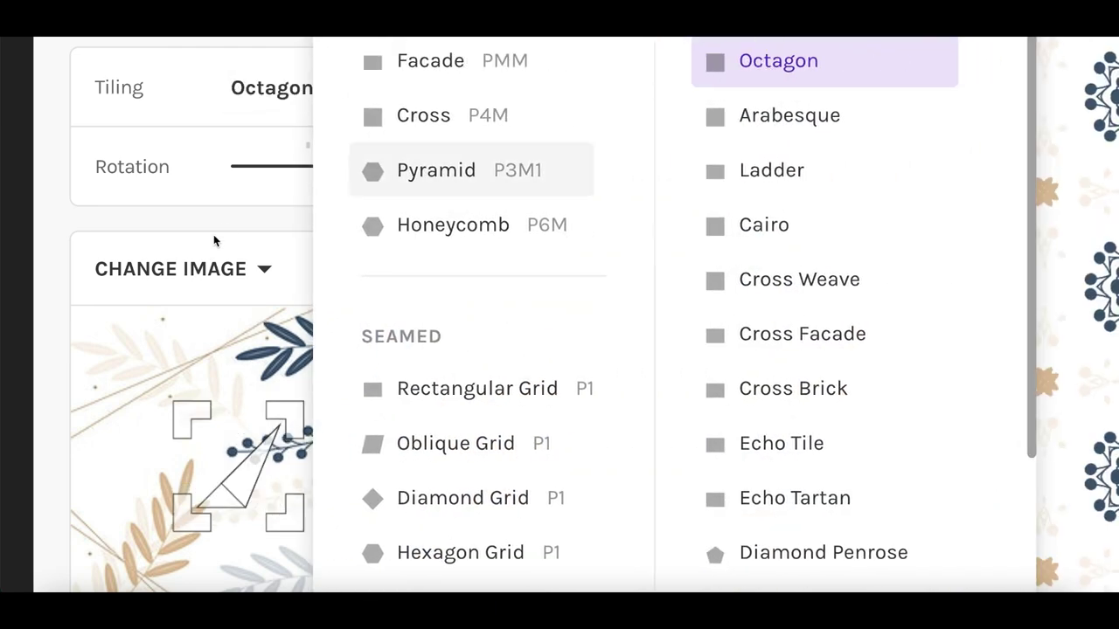
{"action": "left_click", "coordinate": [235, 215]}
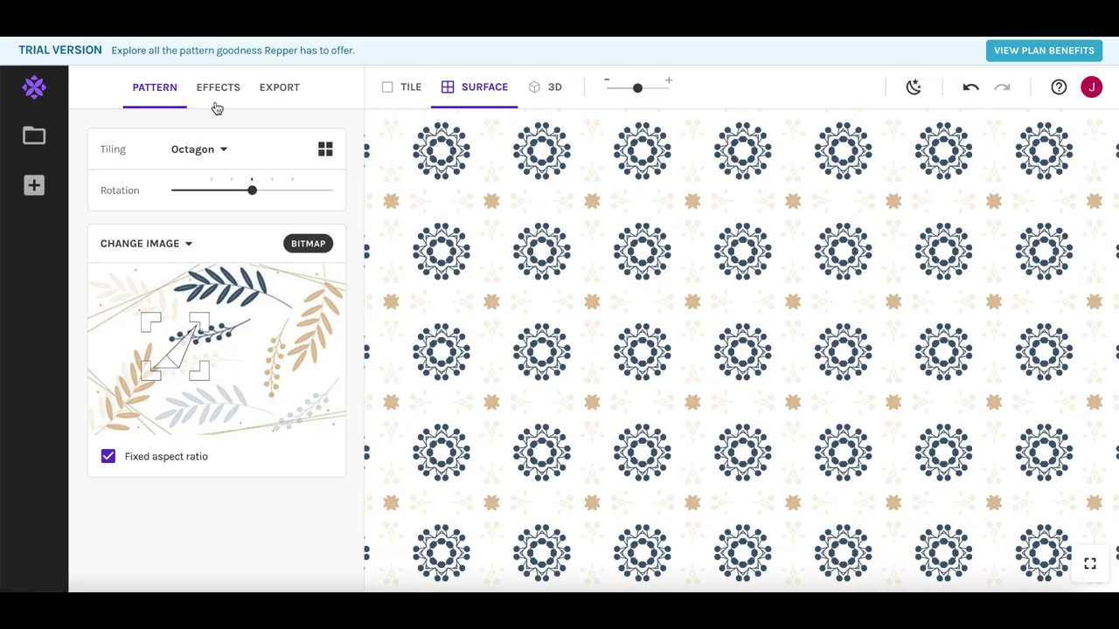
{"action": "left_click", "coordinate": [281, 94]}
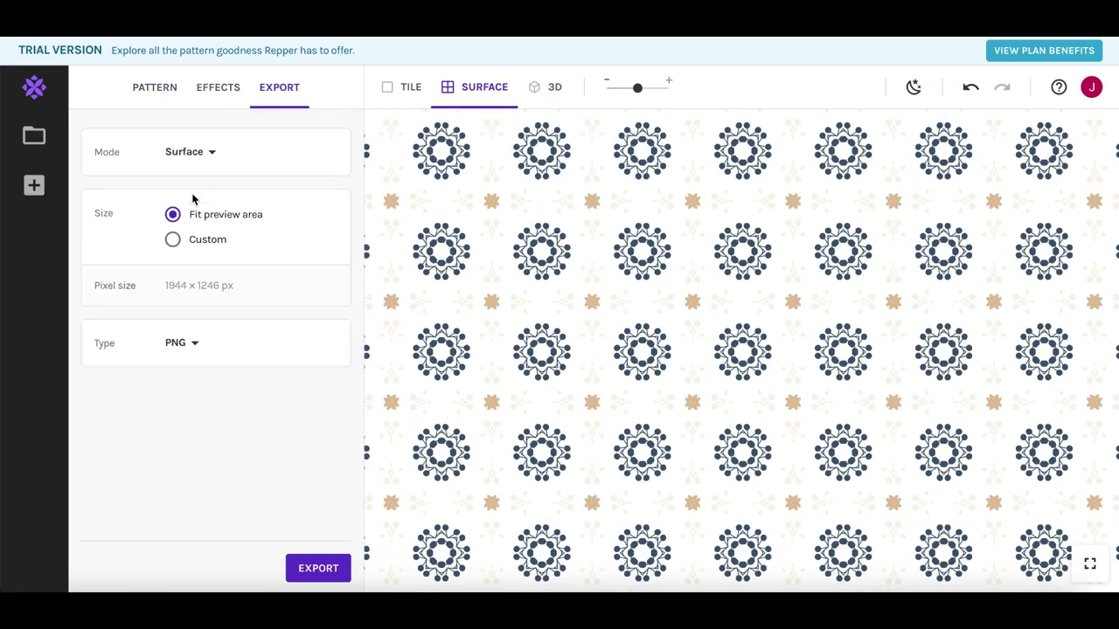
{"action": "left_click", "coordinate": [299, 563]}
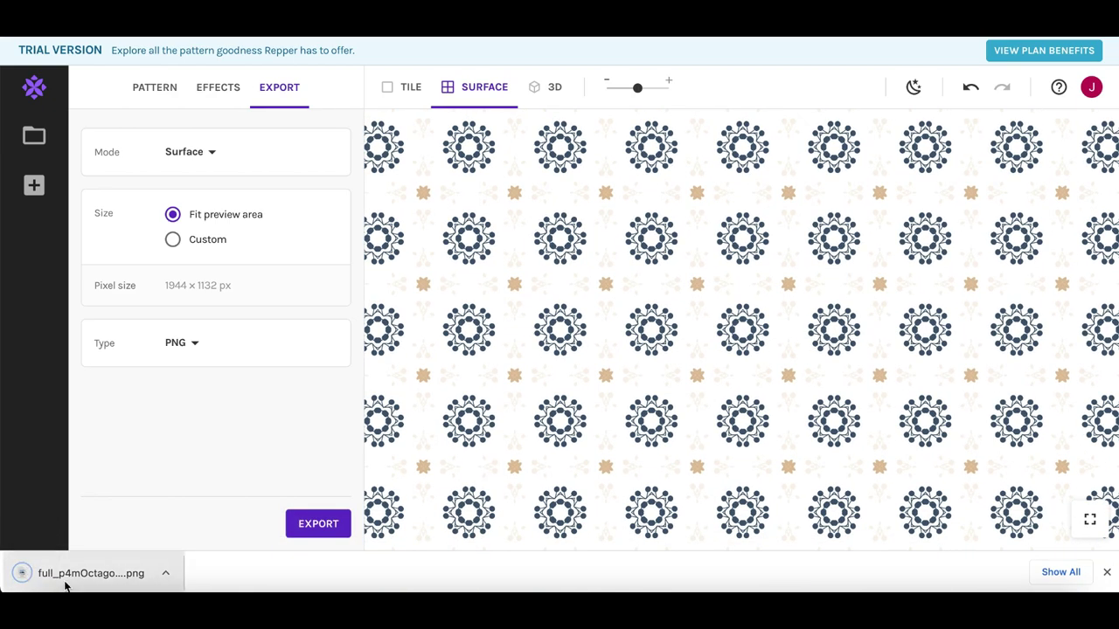
{"action": "left_click", "coordinate": [65, 584]}
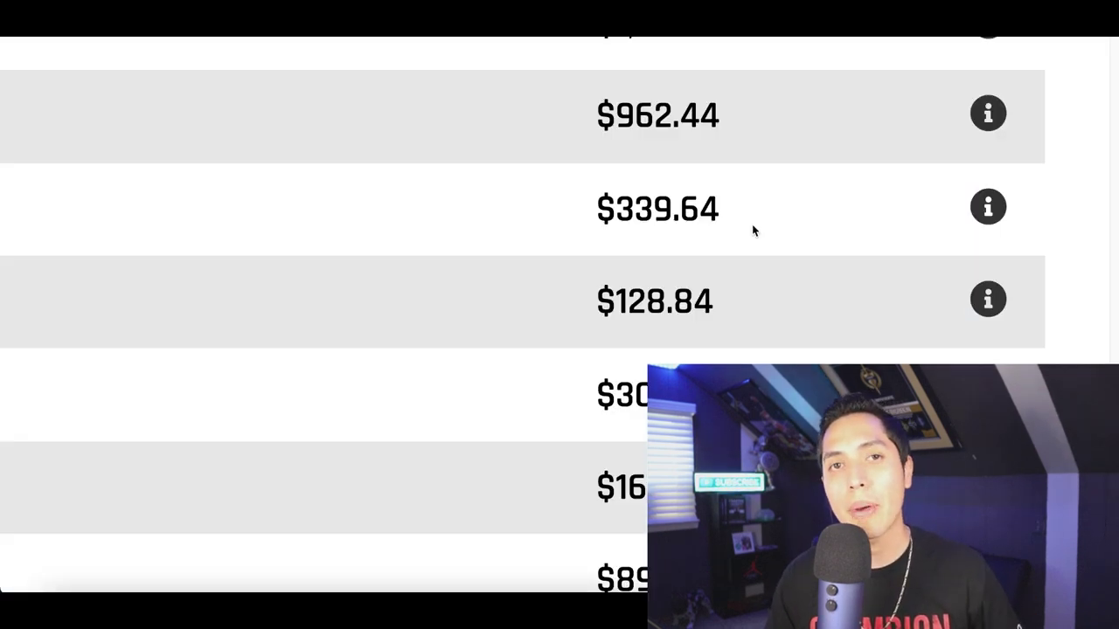
Review the earnings table and the YouTube video description, then move to eRank's Marketplace Research page.
{"action": "scroll", "coordinate": [752, 224], "scroll_direction": "down", "scroll_amount": 1}
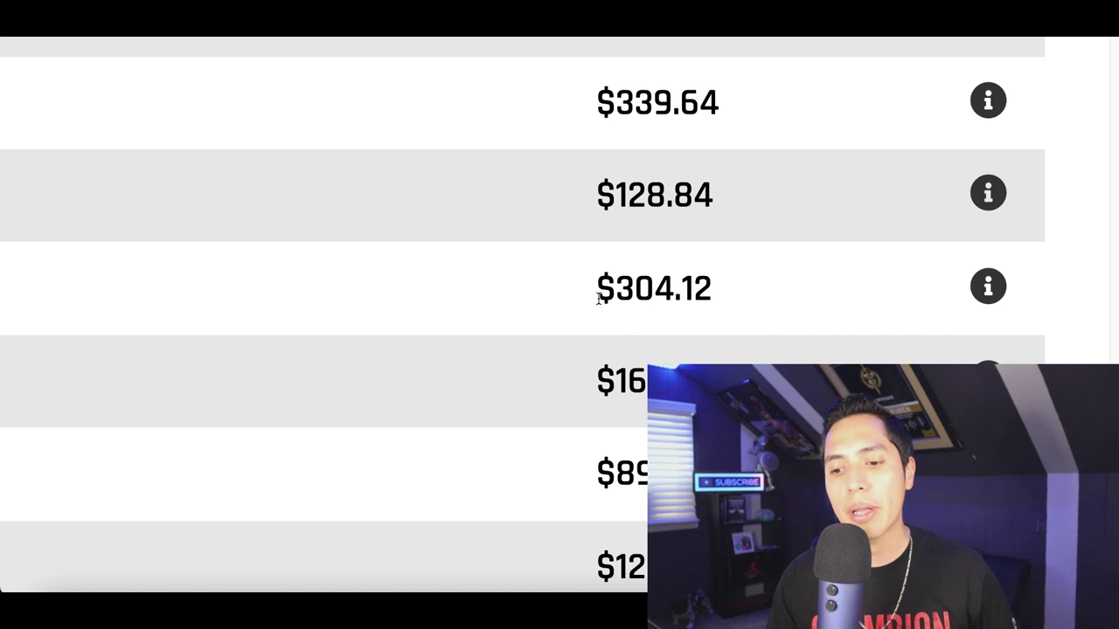
{"action": "left_click_drag", "start_coordinate": [597, 289], "coordinate": [696, 294]}
{"action": "scroll", "coordinate": [709, 298], "scroll_direction": "up", "scroll_amount": 2}
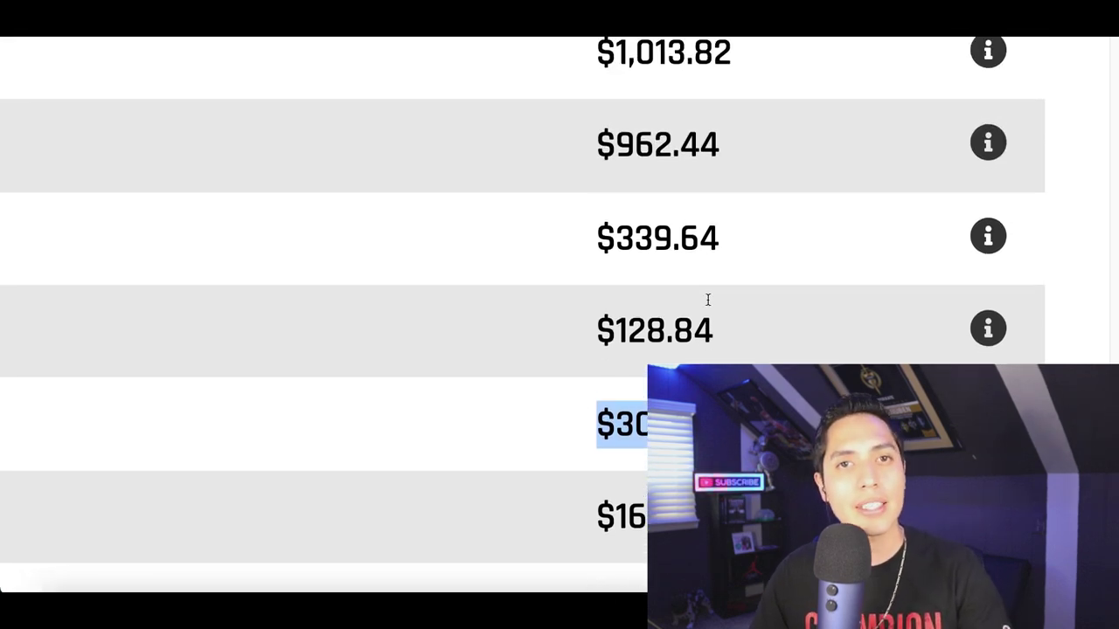
{"action": "scroll", "coordinate": [708, 300], "scroll_direction": "up", "scroll_amount": 1}
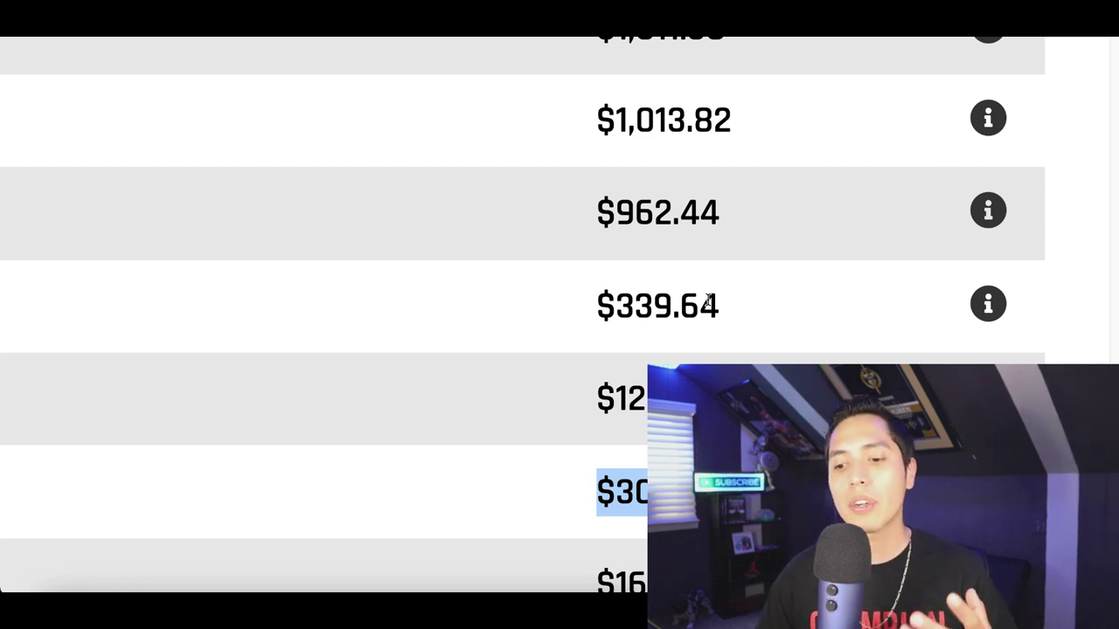
{"action": "scroll", "coordinate": [708, 299], "scroll_direction": "down", "scroll_amount": 1}
{"action": "scroll", "coordinate": [706, 286], "scroll_direction": "up", "scroll_amount": 1}
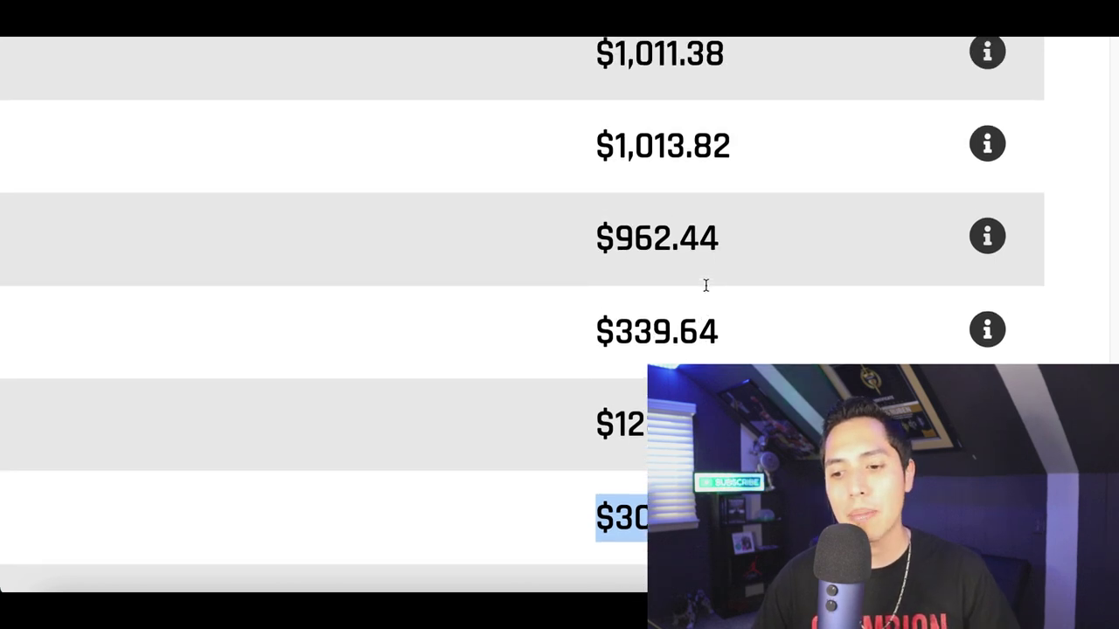
{"action": "left_click_drag", "start_coordinate": [569, 275], "coordinate": [673, 282]}
{"action": "scroll", "coordinate": [673, 281], "scroll_direction": "up", "scroll_amount": 1}
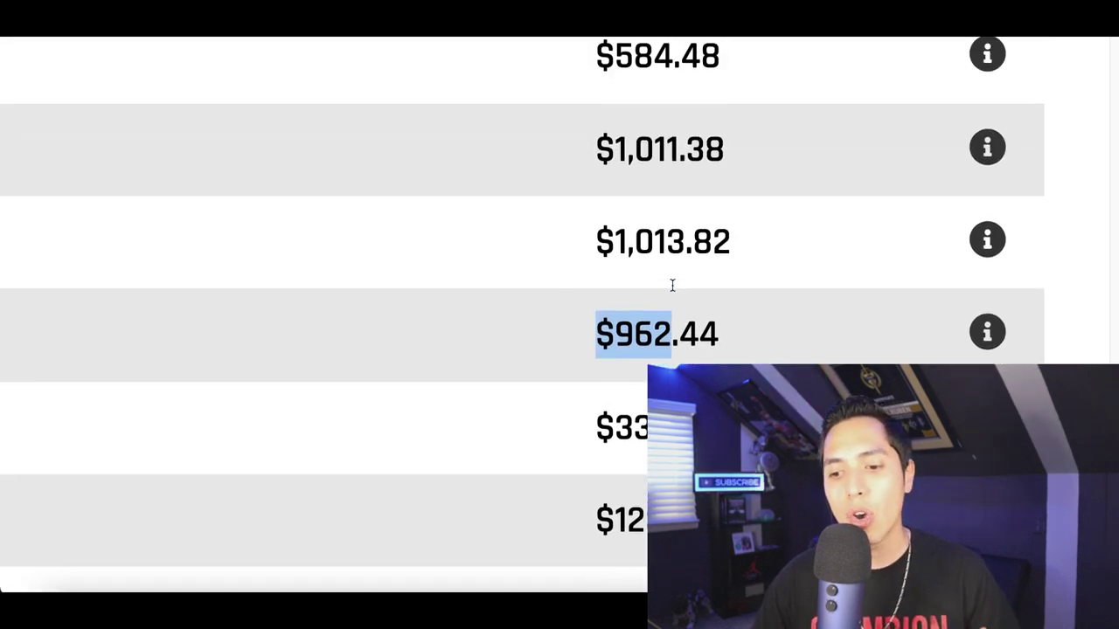
{"action": "left_click_drag", "start_coordinate": [592, 248], "coordinate": [738, 262]}
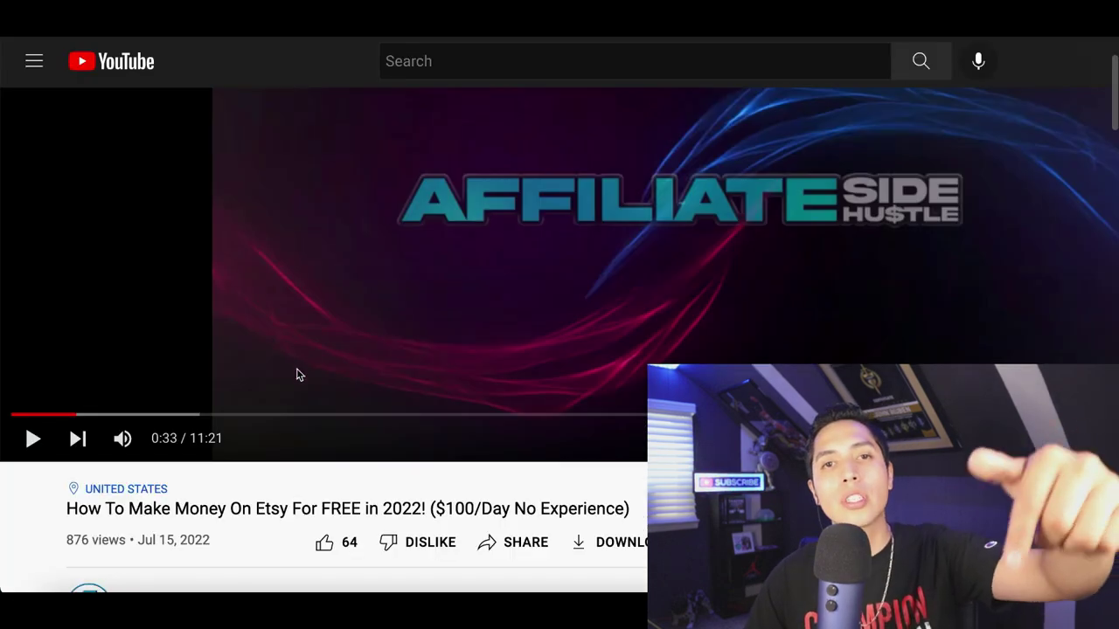
{"action": "scroll", "coordinate": [297, 374], "scroll_direction": "down", "scroll_amount": 5}
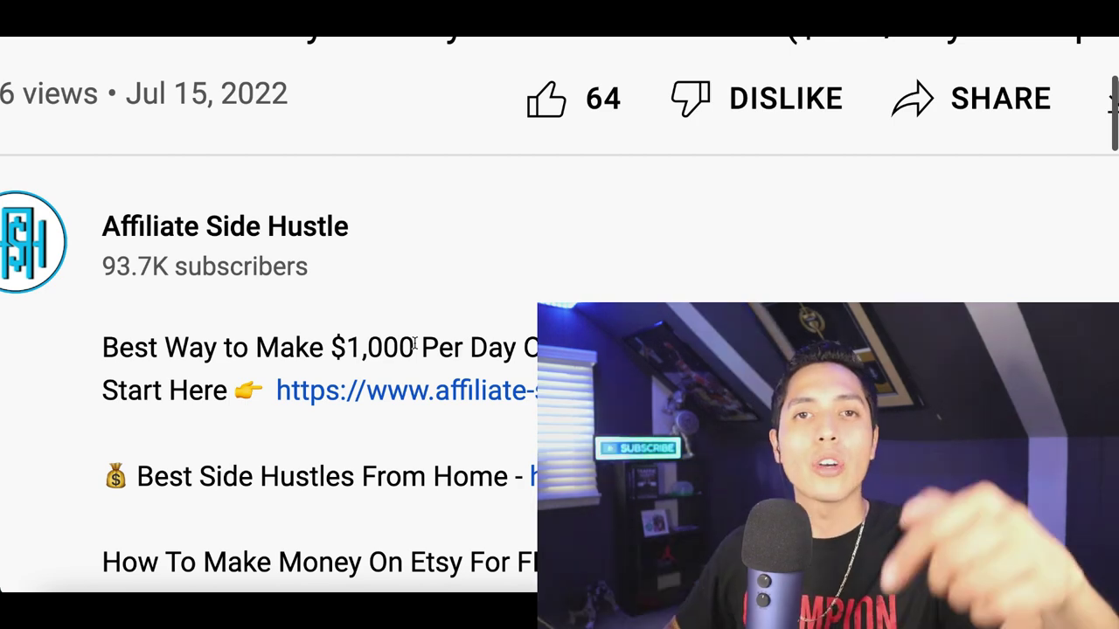
{"action": "scroll", "coordinate": [416, 332], "scroll_direction": "down", "scroll_amount": 3}
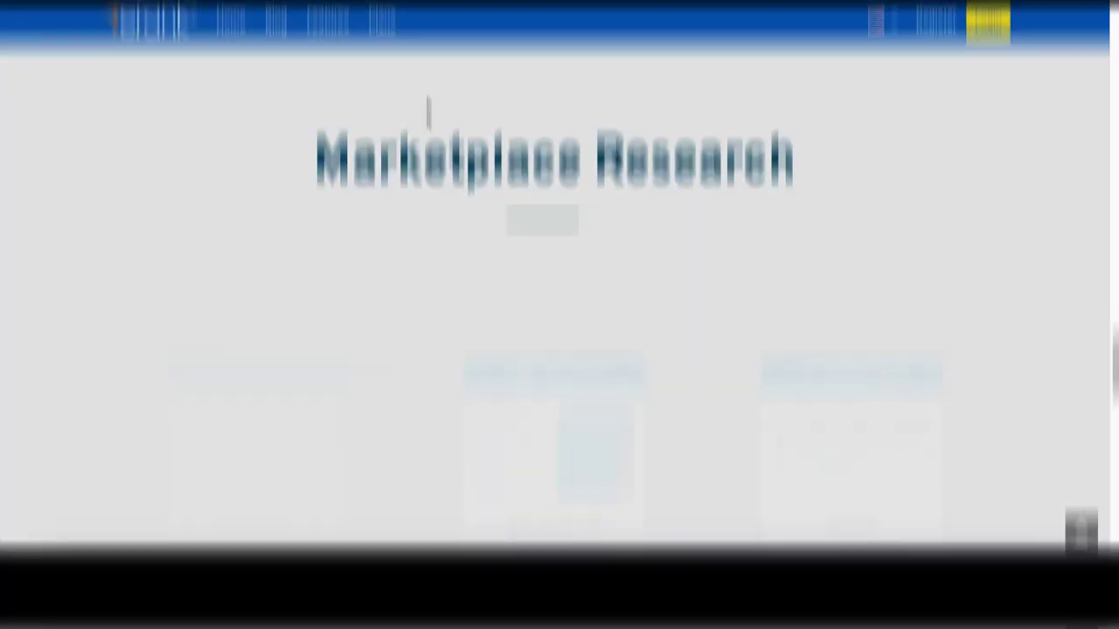
Scroll through the eRank homepage and reset the browser zoom to normal size.
{"action": "scroll", "coordinate": [426, 151], "scroll_direction": "up", "scroll_amount": 15}
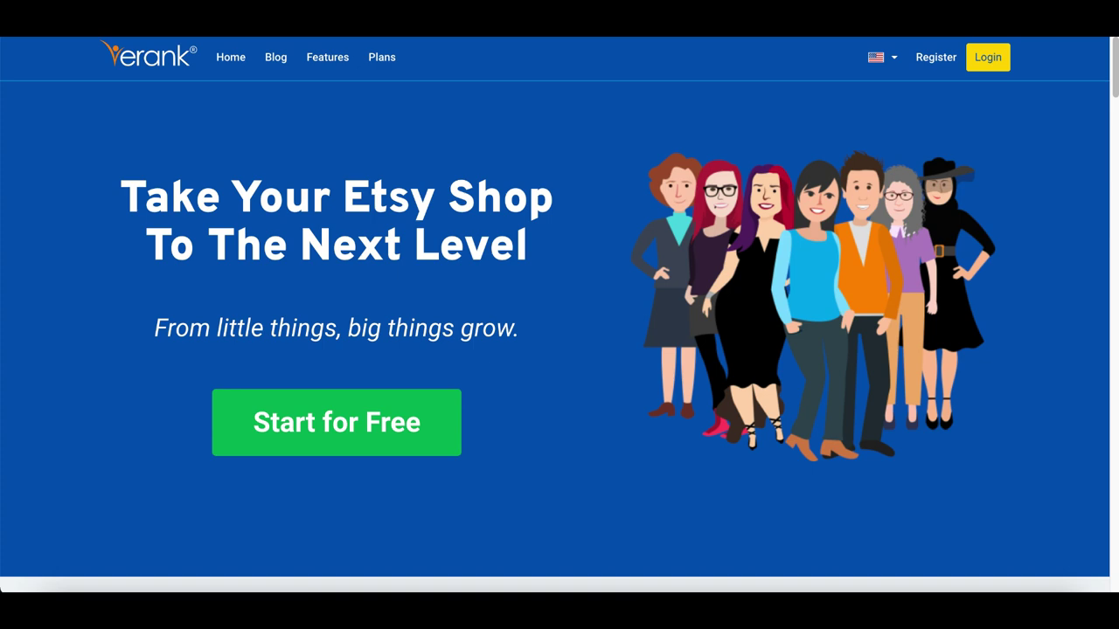
{"action": "scroll", "coordinate": [578, 206], "scroll_direction": "down", "scroll_amount": 4}
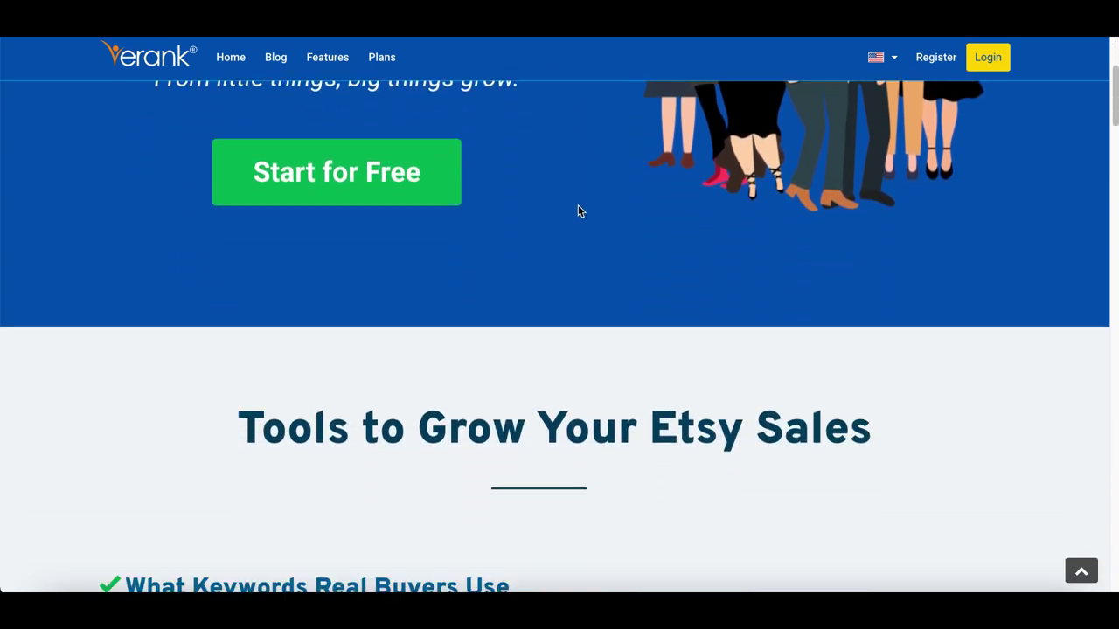
{"action": "scroll", "coordinate": [577, 211], "scroll_direction": "down", "scroll_amount": 4}
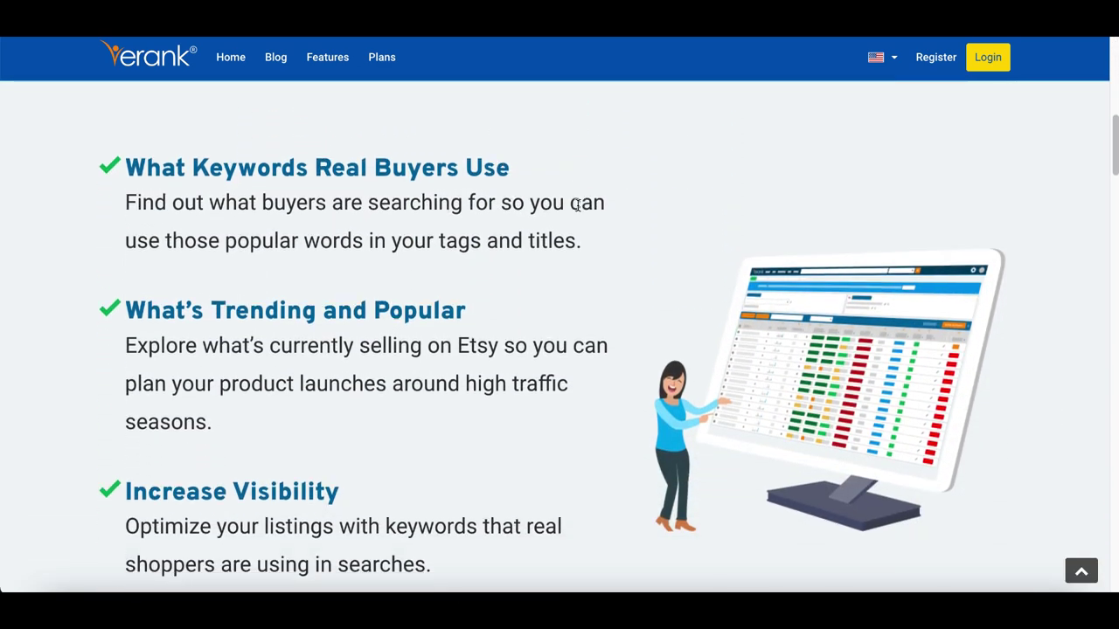
{"action": "scroll", "coordinate": [577, 205], "scroll_direction": "down", "scroll_amount": 2}
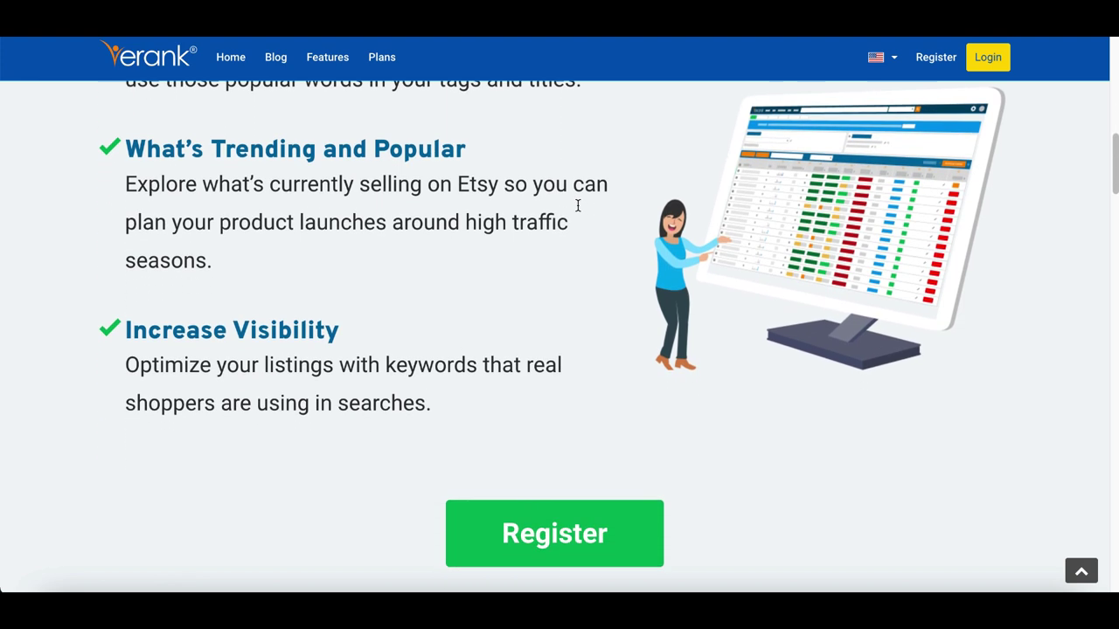
{"action": "scroll", "coordinate": [578, 205], "scroll_direction": "down", "scroll_amount": 1}
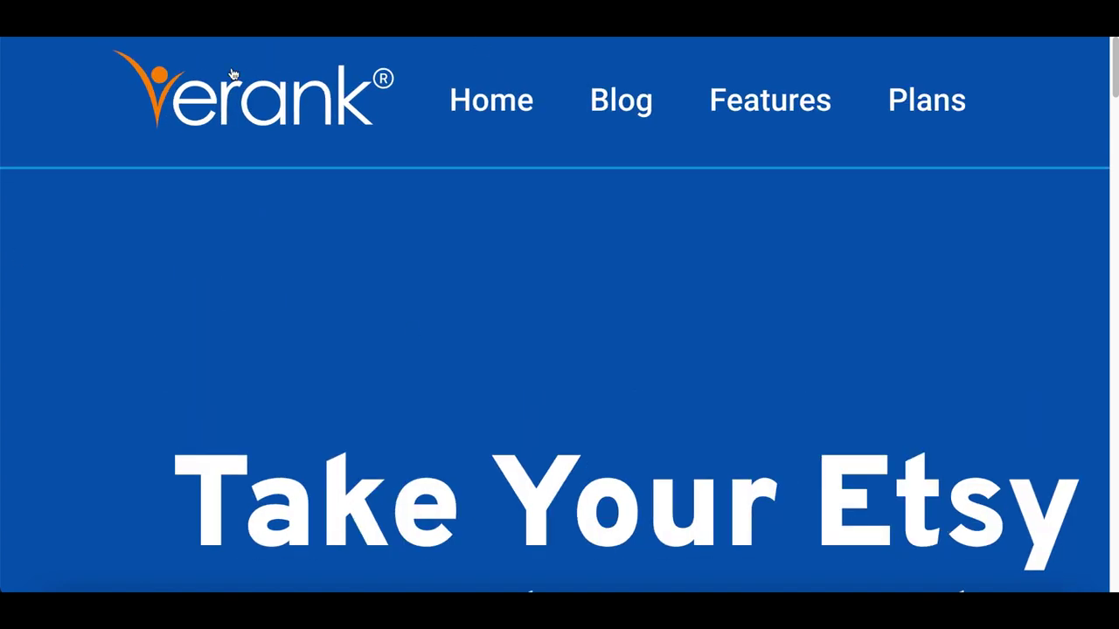
{"action": "key", "text": "ctrl+0"}
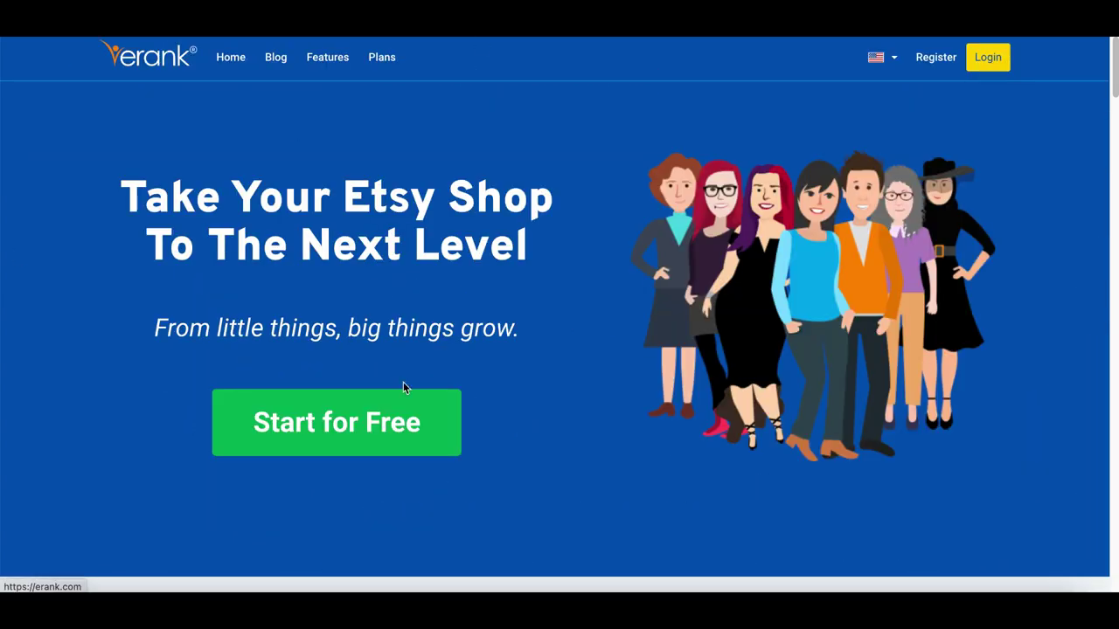
{"action": "scroll", "coordinate": [403, 384], "scroll_direction": "down", "scroll_amount": 3}
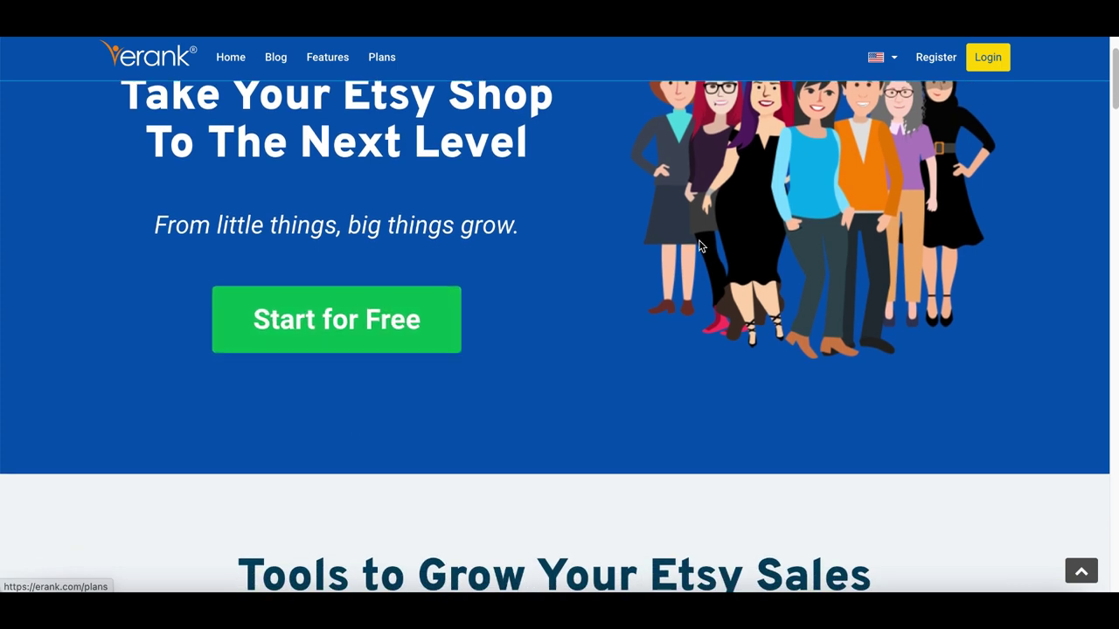
{"action": "scroll", "coordinate": [309, 380], "scroll_direction": "up", "scroll_amount": 3}
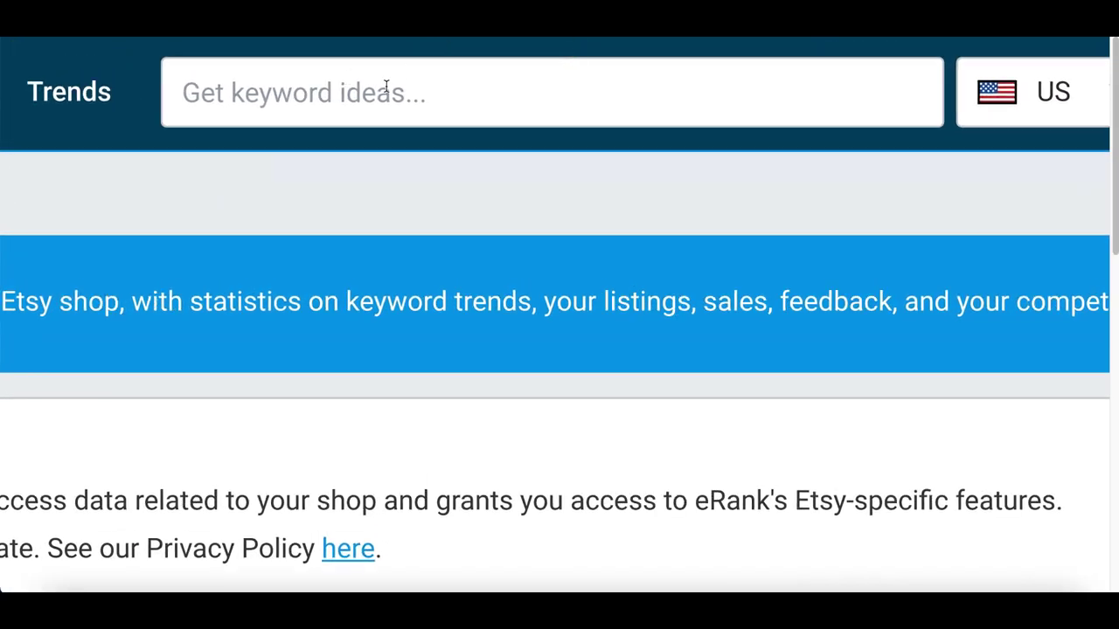
Search eRank for the suggested keyword 'pattern' and scroll down its results.
{"action": "left_click", "coordinate": [369, 103]}
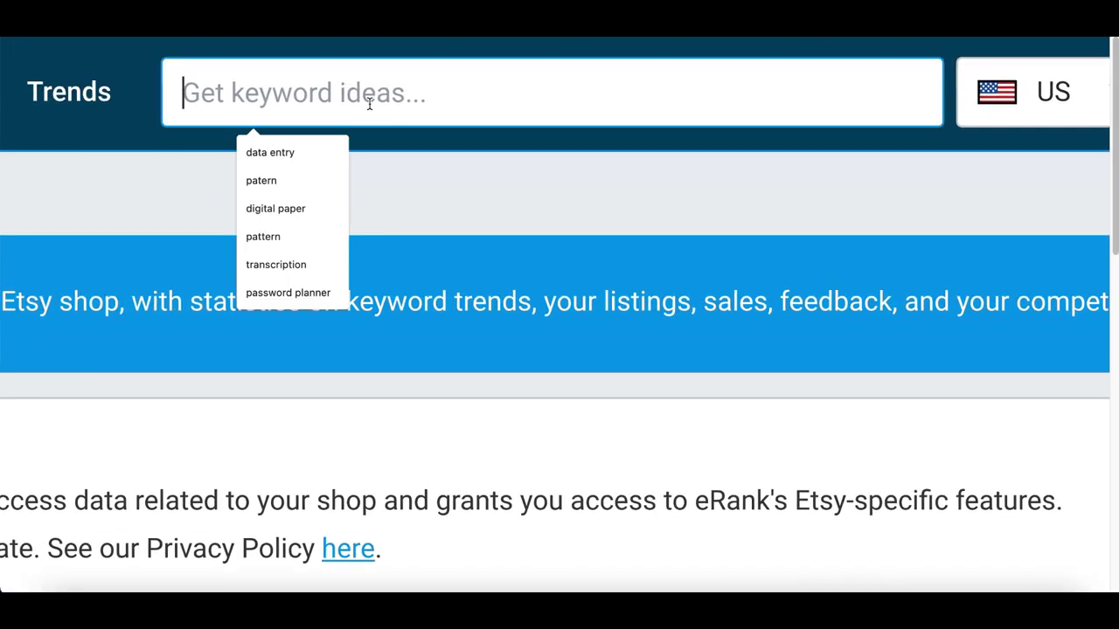
{"action": "left_click", "coordinate": [265, 236]}
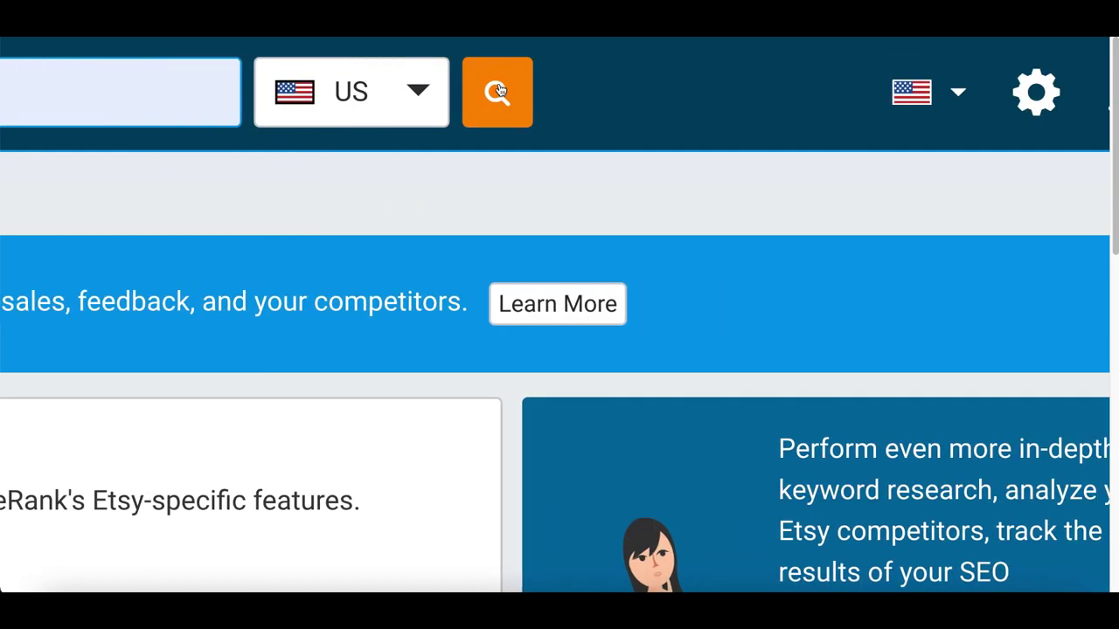
{"action": "left_click", "coordinate": [498, 91]}
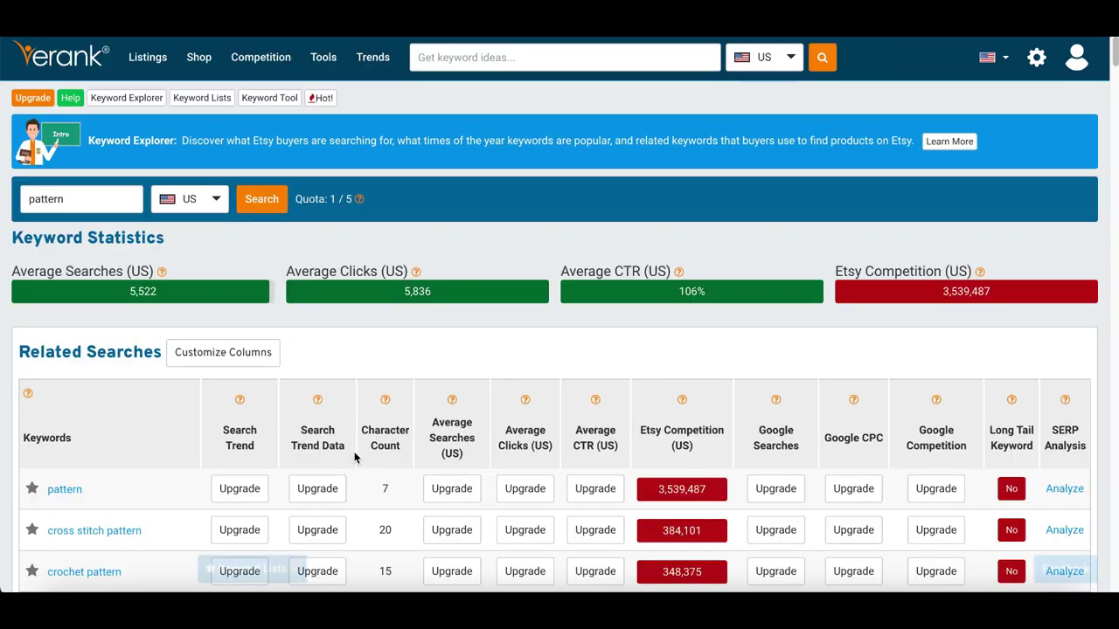
{"action": "scroll", "coordinate": [355, 455], "scroll_direction": "down", "scroll_amount": 3}
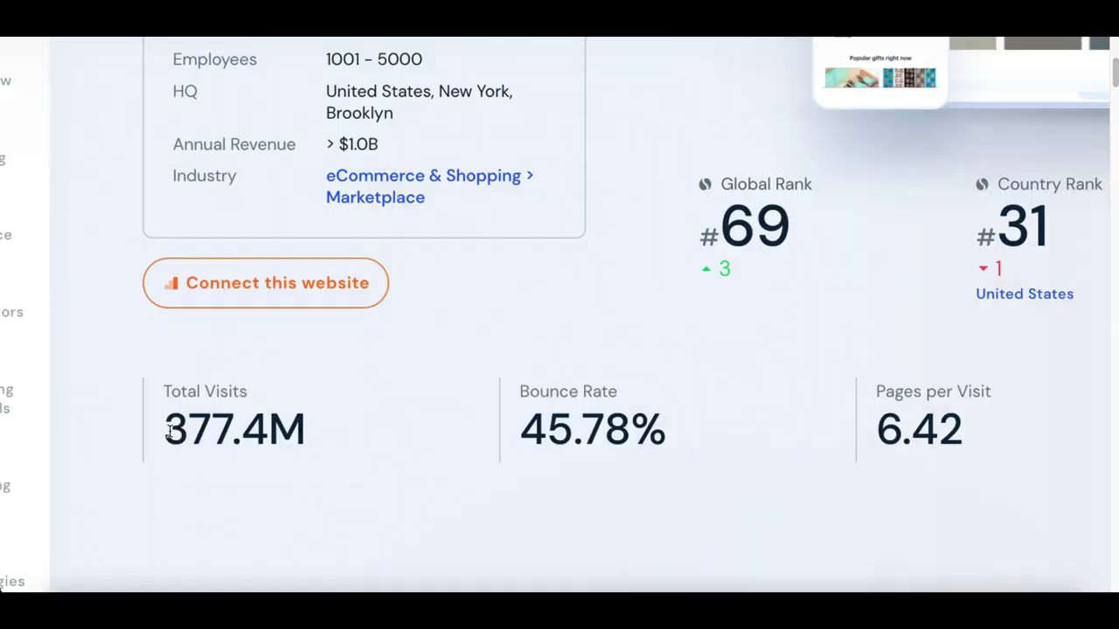
{"action": "left_click_drag", "start_coordinate": [163, 433], "coordinate": [404, 426]}
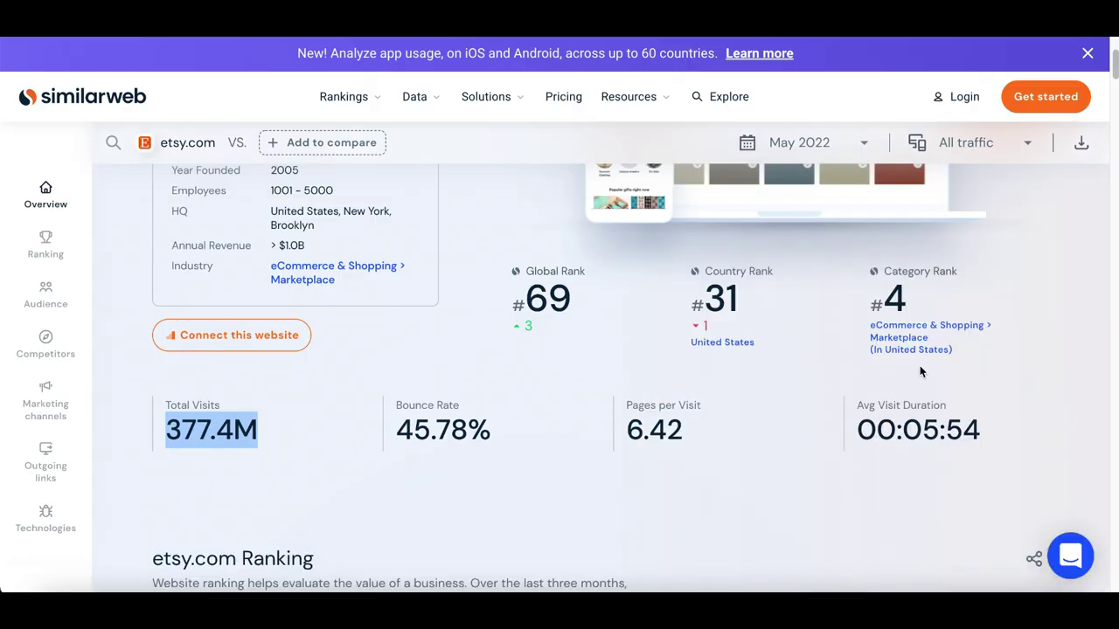
{"action": "scroll", "coordinate": [919, 371], "scroll_direction": "up", "scroll_amount": 3}
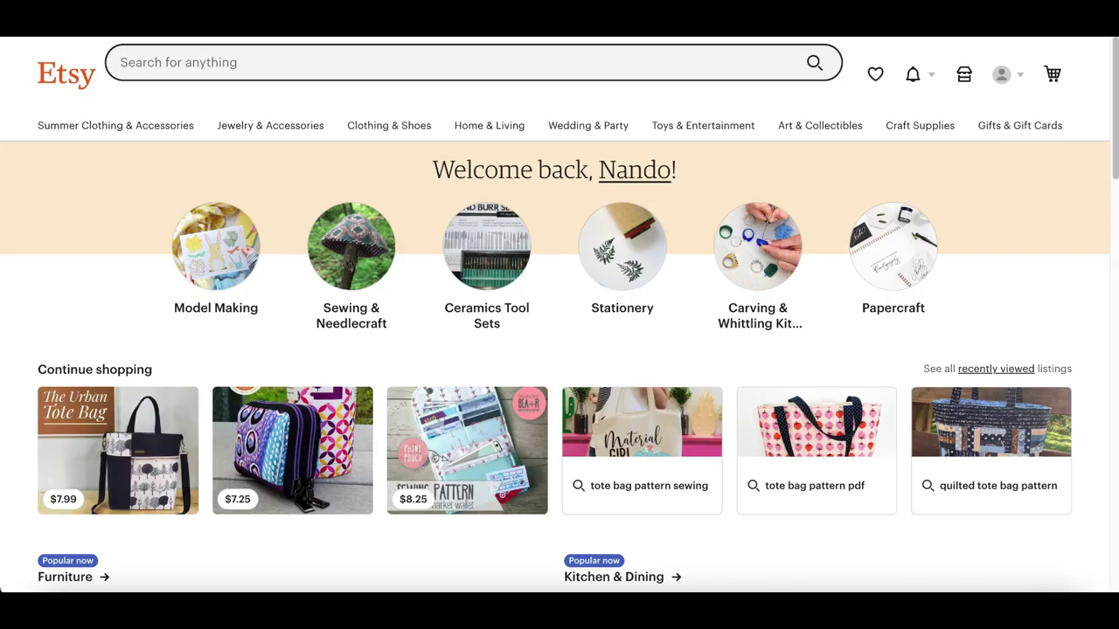
{"action": "scroll", "coordinate": [177, 217], "scroll_direction": "down", "scroll_amount": 4}
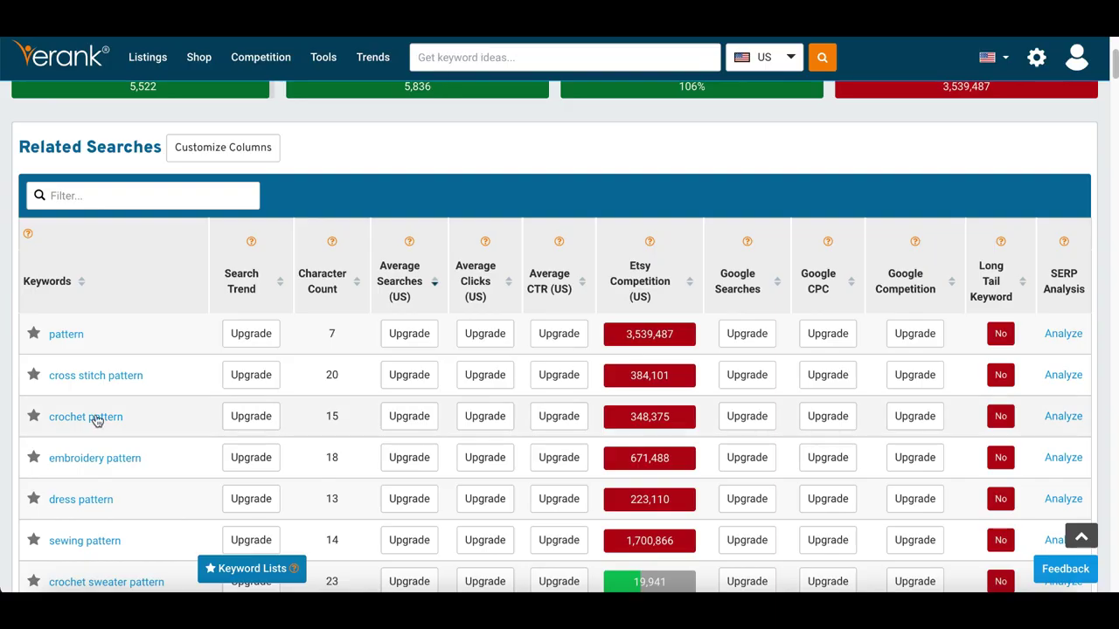
Scroll through eRank's table of 'pattern' keyword ideas and their scores.
{"action": "scroll", "coordinate": [96, 421], "scroll_direction": "down", "scroll_amount": 3}
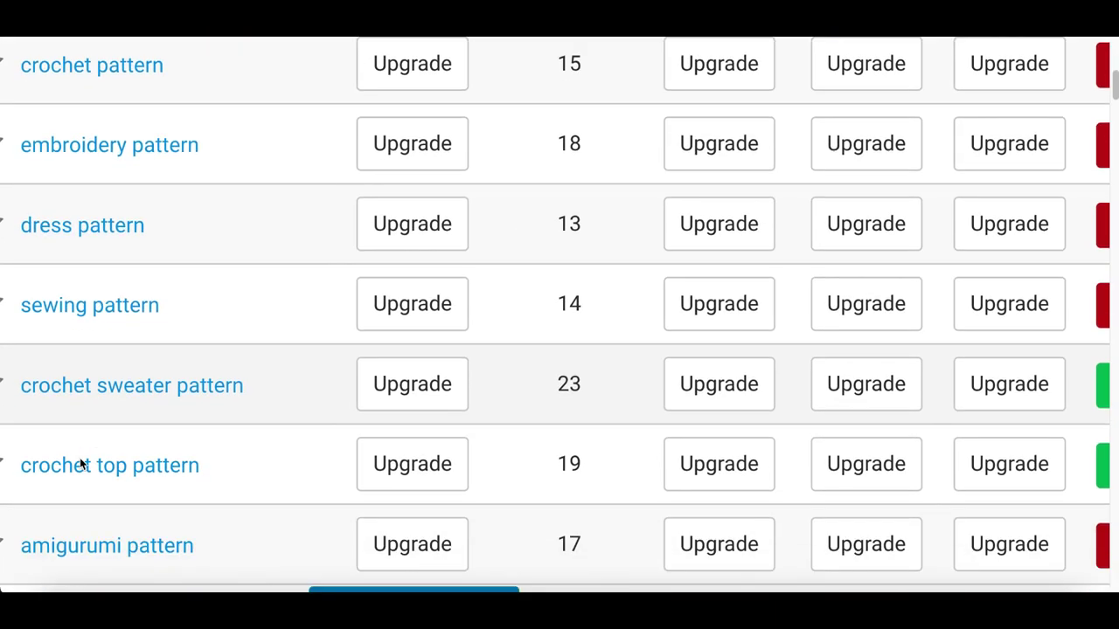
{"action": "scroll", "coordinate": [80, 464], "scroll_direction": "left", "scroll_amount": 2}
{"action": "scroll", "coordinate": [80, 465], "scroll_direction": "down", "scroll_amount": 3}
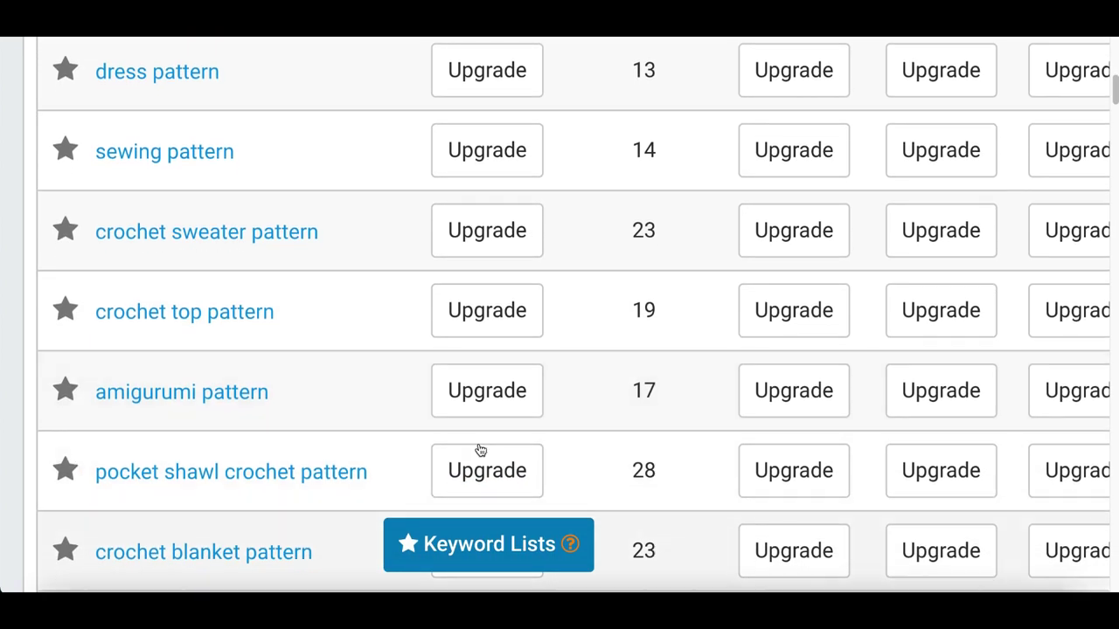
{"action": "scroll", "coordinate": [98, 218], "scroll_direction": "up", "scroll_amount": 5}
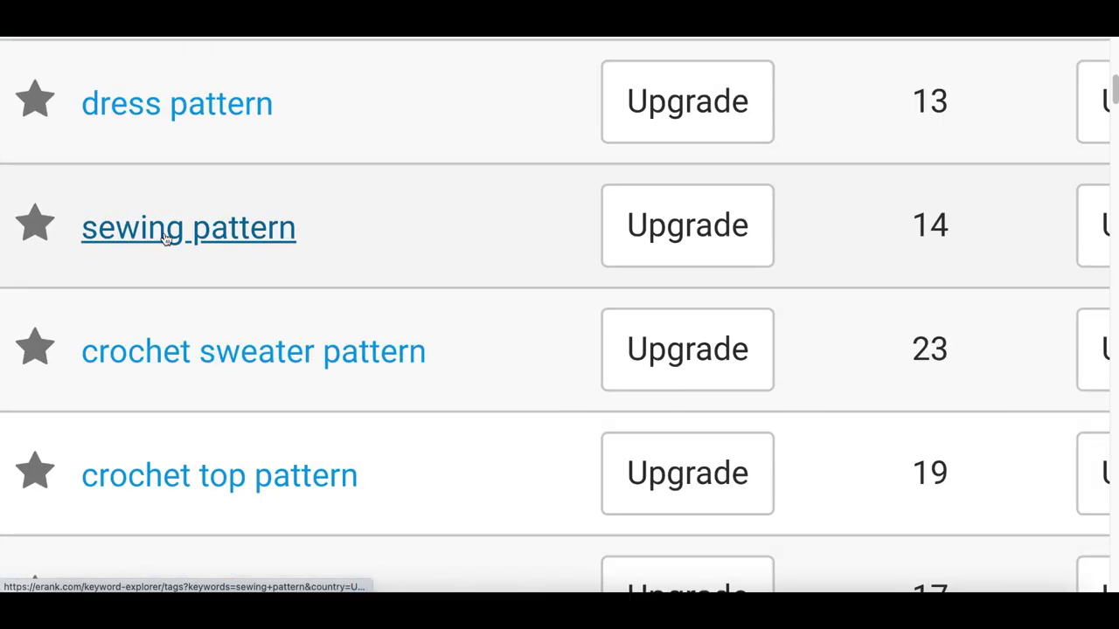
{"action": "scroll", "coordinate": [195, 125], "scroll_direction": "left", "scroll_amount": 1}
{"action": "scroll", "coordinate": [185, 134], "scroll_direction": "down", "scroll_amount": 5}
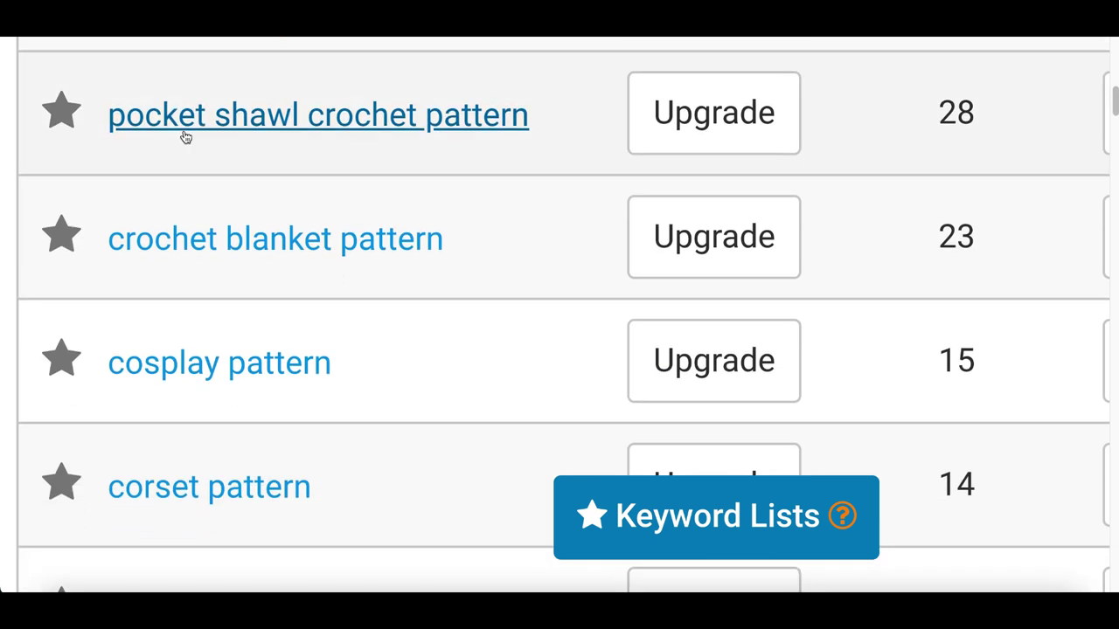
{"action": "scroll", "coordinate": [264, 245], "scroll_direction": "down", "scroll_amount": 2}
{"action": "scroll", "coordinate": [267, 376], "scroll_direction": "down", "scroll_amount": 1}
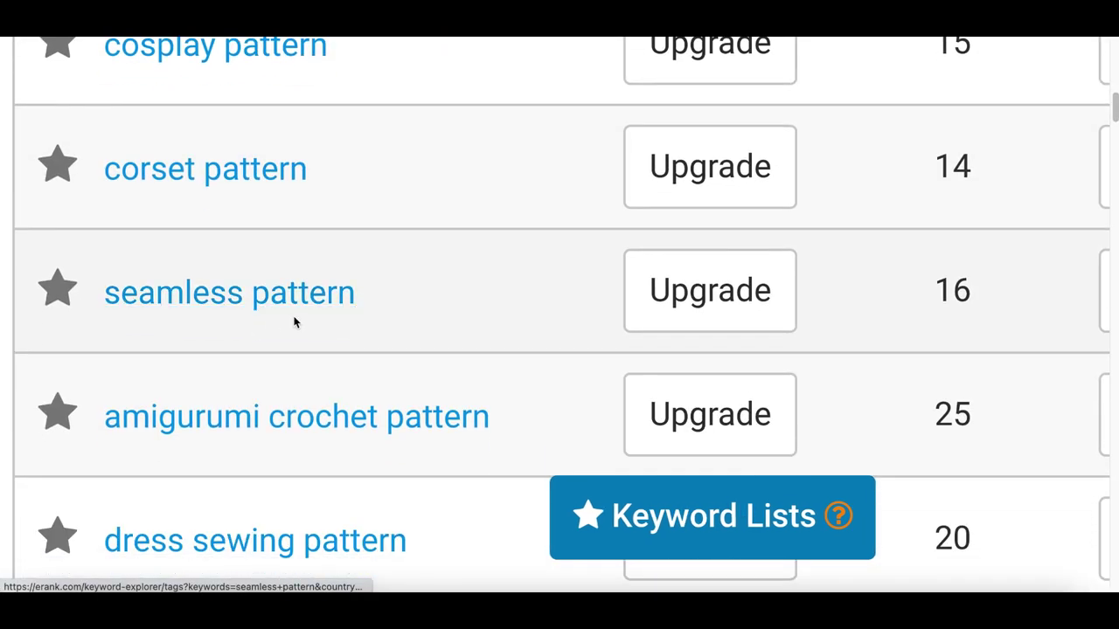
{"action": "scroll", "coordinate": [295, 323], "scroll_direction": "down", "scroll_amount": 4, "text": "ctrl"}
{"action": "scroll", "coordinate": [295, 322], "scroll_direction": "down", "scroll_amount": 3}
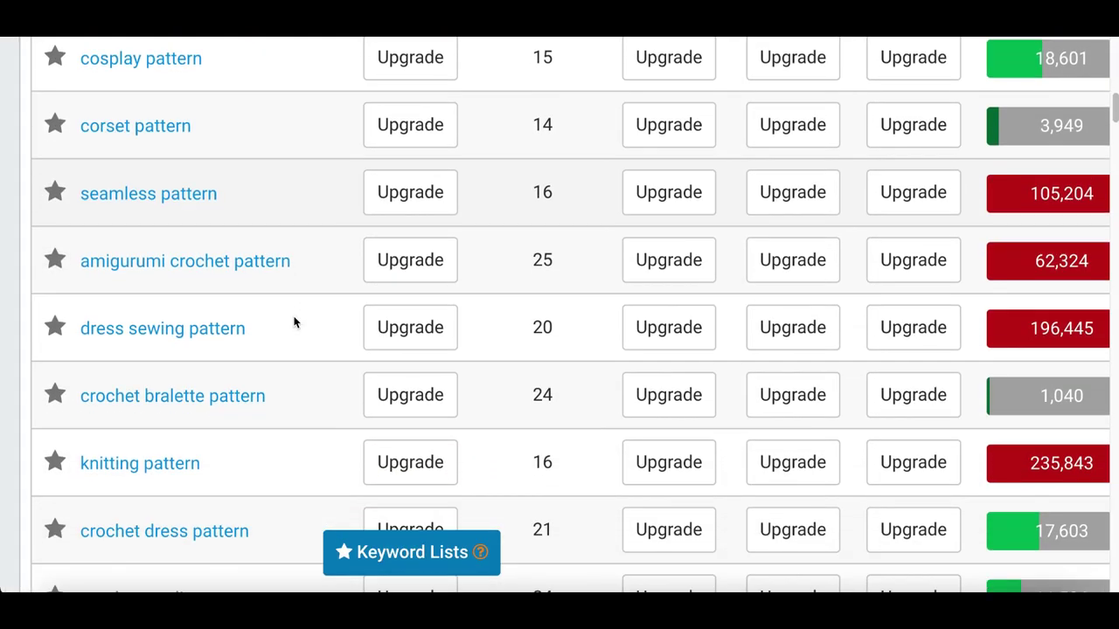
{"action": "scroll", "coordinate": [294, 323], "scroll_direction": "down", "scroll_amount": 2}
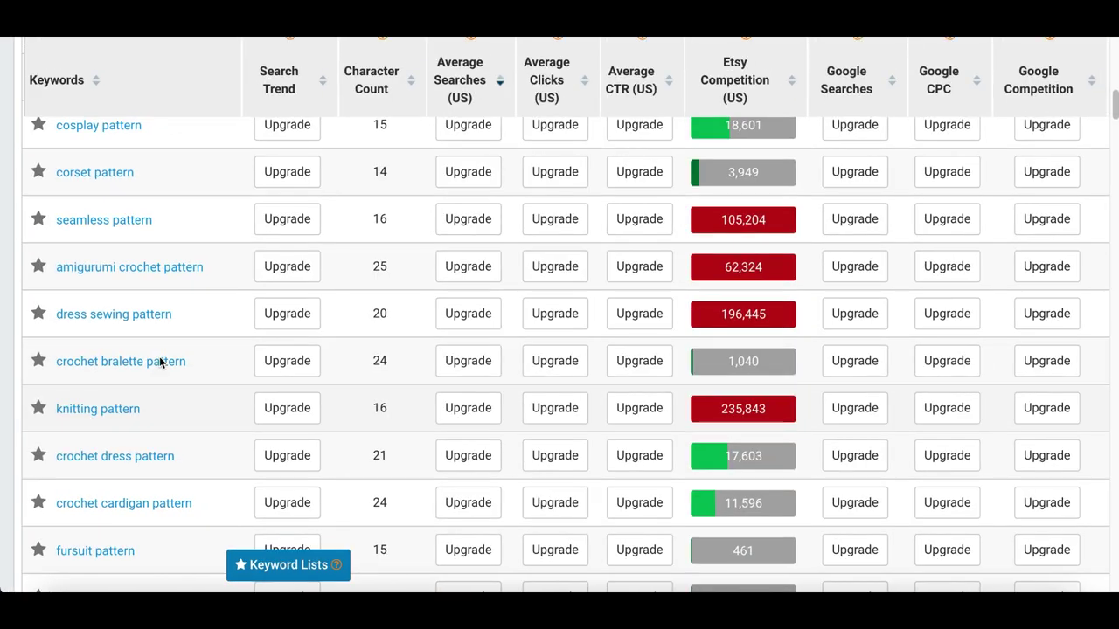
{"action": "scroll", "coordinate": [160, 361], "scroll_direction": "down", "scroll_amount": 3}
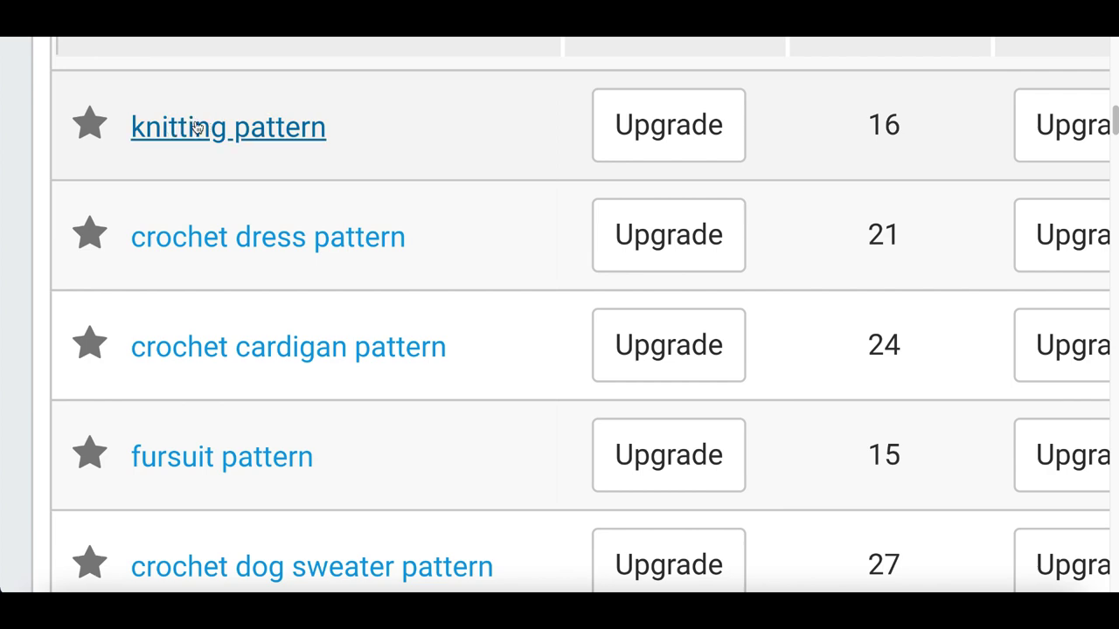
Scan the remaining keyword columns, then bring up the Etsy home page tab.
{"action": "scroll", "coordinate": [414, 134], "scroll_direction": "right", "scroll_amount": 10}
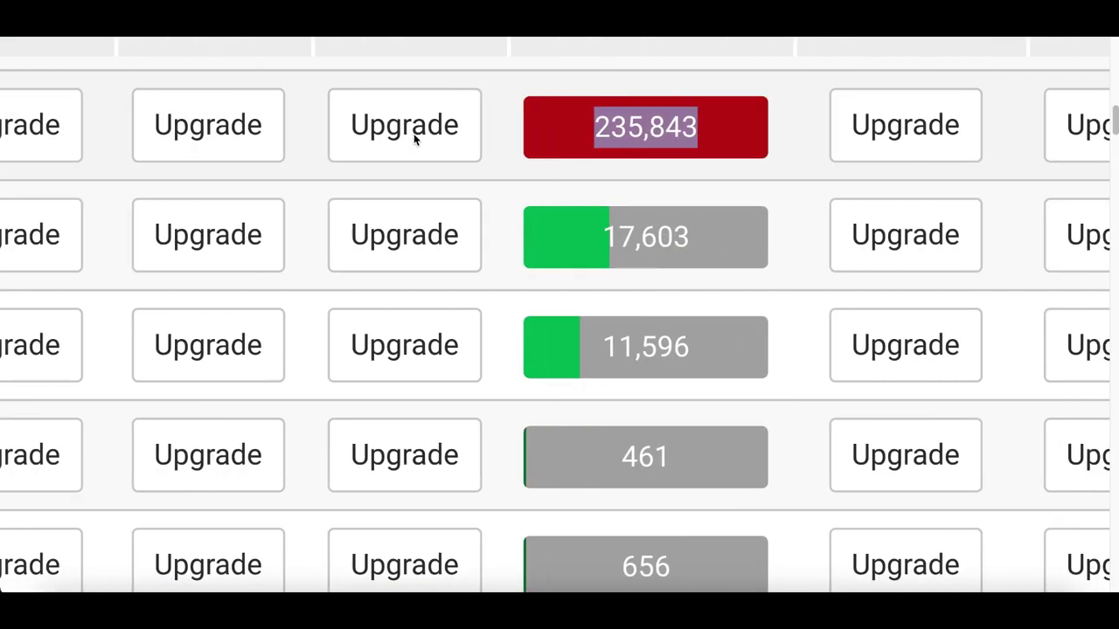
{"action": "scroll", "coordinate": [437, 274], "scroll_direction": "down", "scroll_amount": 2}
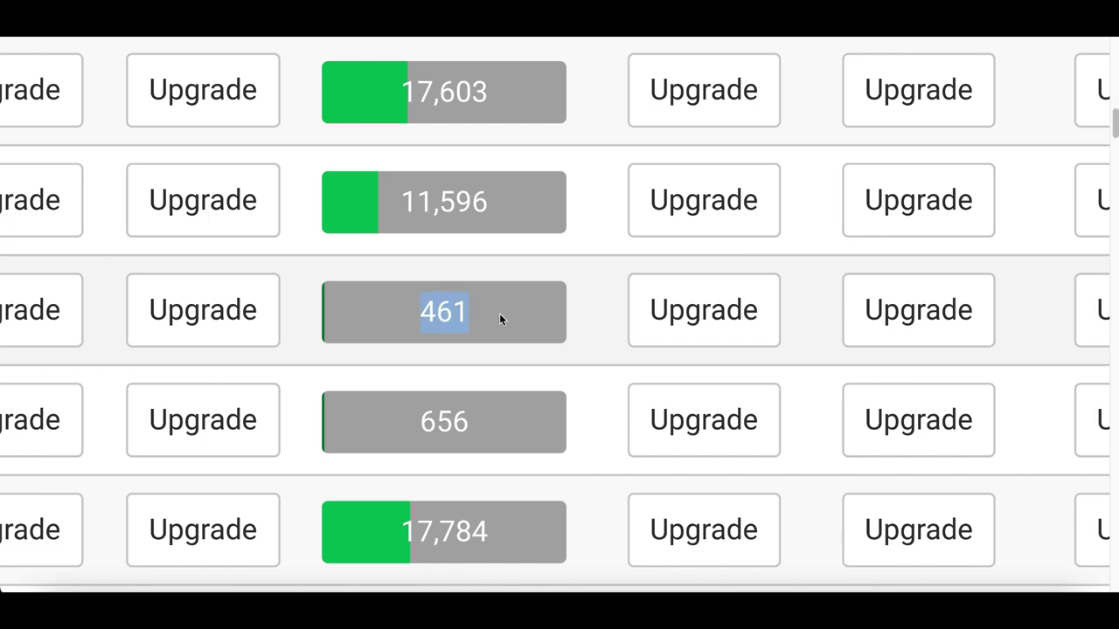
{"action": "scroll", "coordinate": [499, 313], "scroll_direction": "left", "scroll_amount": 10}
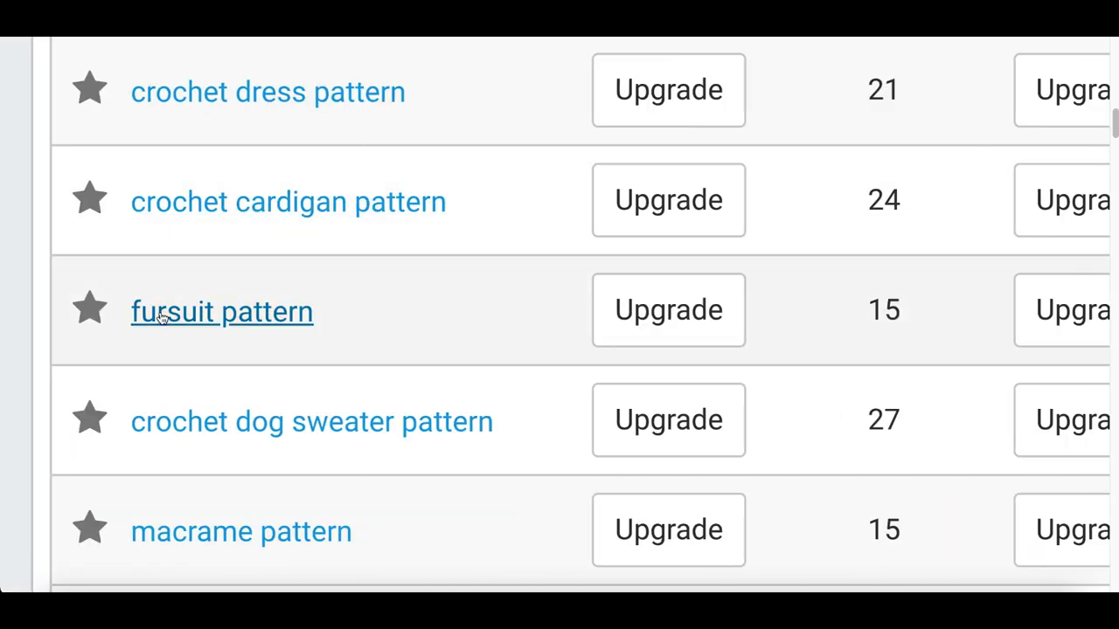
{"action": "scroll", "coordinate": [79, 376], "scroll_direction": "down", "scroll_amount": 5}
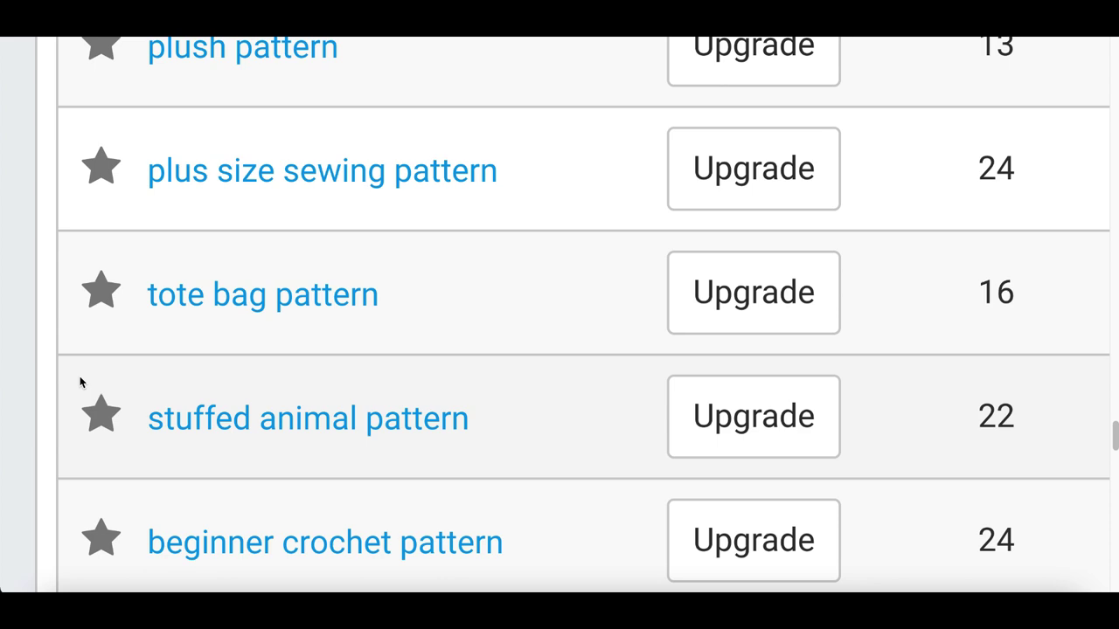
{"action": "scroll", "coordinate": [275, 344], "scroll_direction": "down", "scroll_amount": 3}
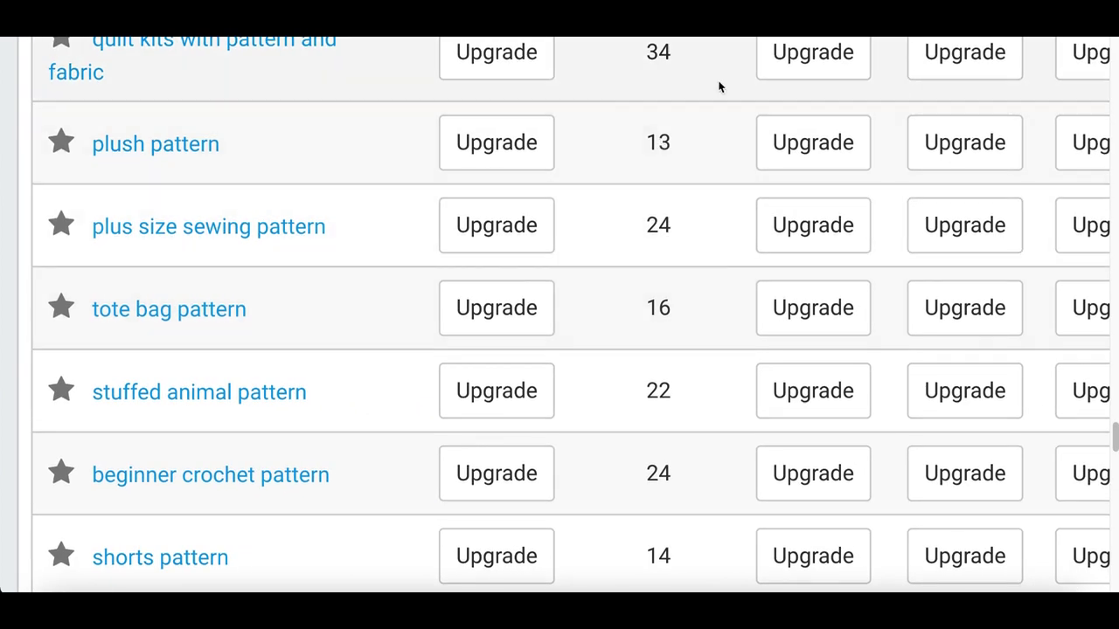
{"action": "left_click", "coordinate": [726, 17]}
{"action": "scroll", "coordinate": [468, 312], "scroll_direction": "down", "scroll_amount": 3}
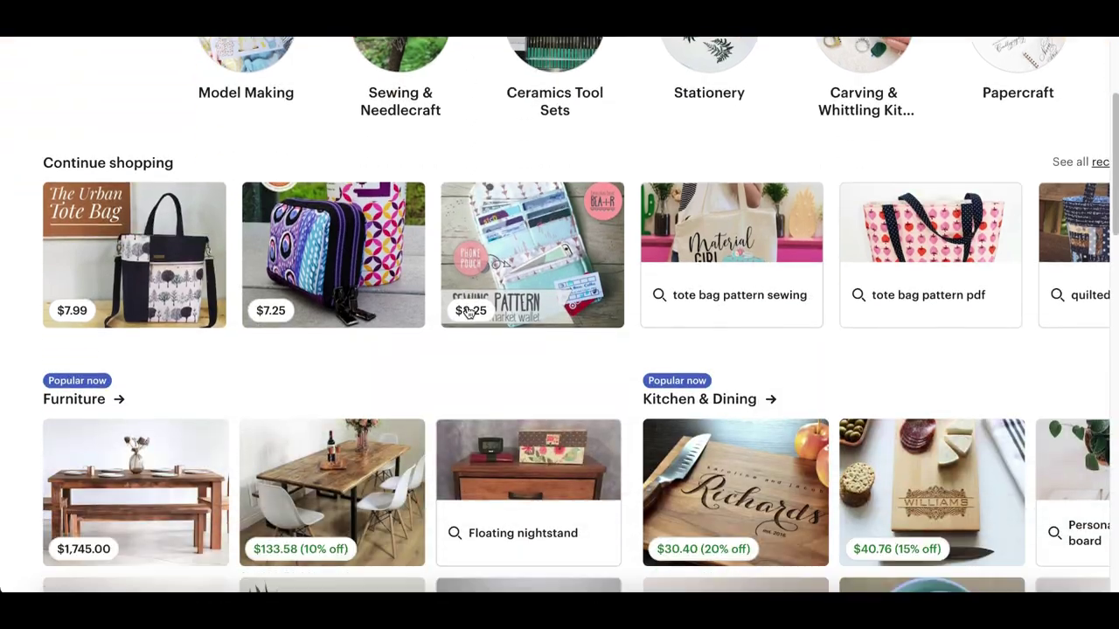
{"action": "left_click", "coordinate": [146, 272]}
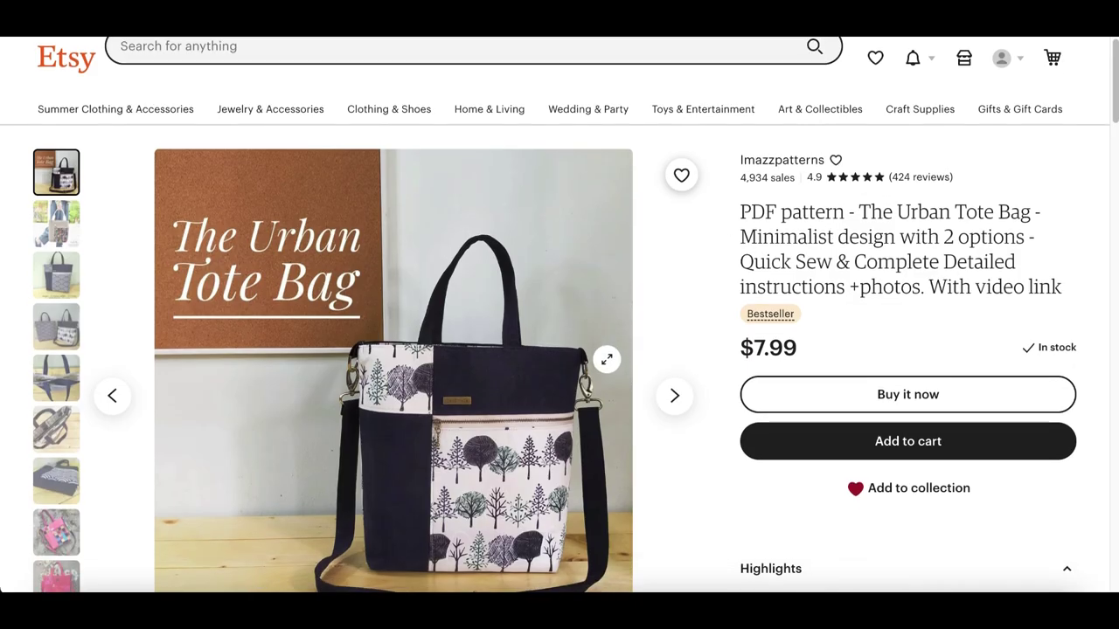
{"action": "scroll", "coordinate": [394, 315], "scroll_direction": "down", "scroll_amount": 2}
{"action": "scroll", "coordinate": [307, 337], "scroll_direction": "down", "scroll_amount": 1}
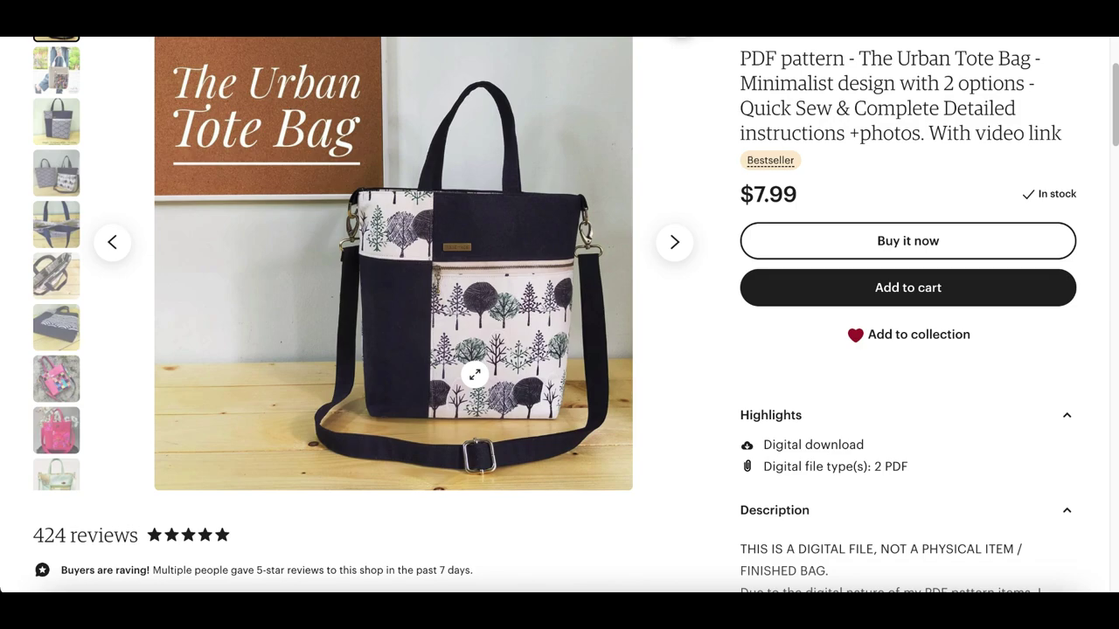
{"action": "scroll", "coordinate": [474, 374], "scroll_direction": "down", "scroll_amount": 1}
{"action": "scroll", "coordinate": [537, 326], "scroll_direction": "up", "scroll_amount": 1}
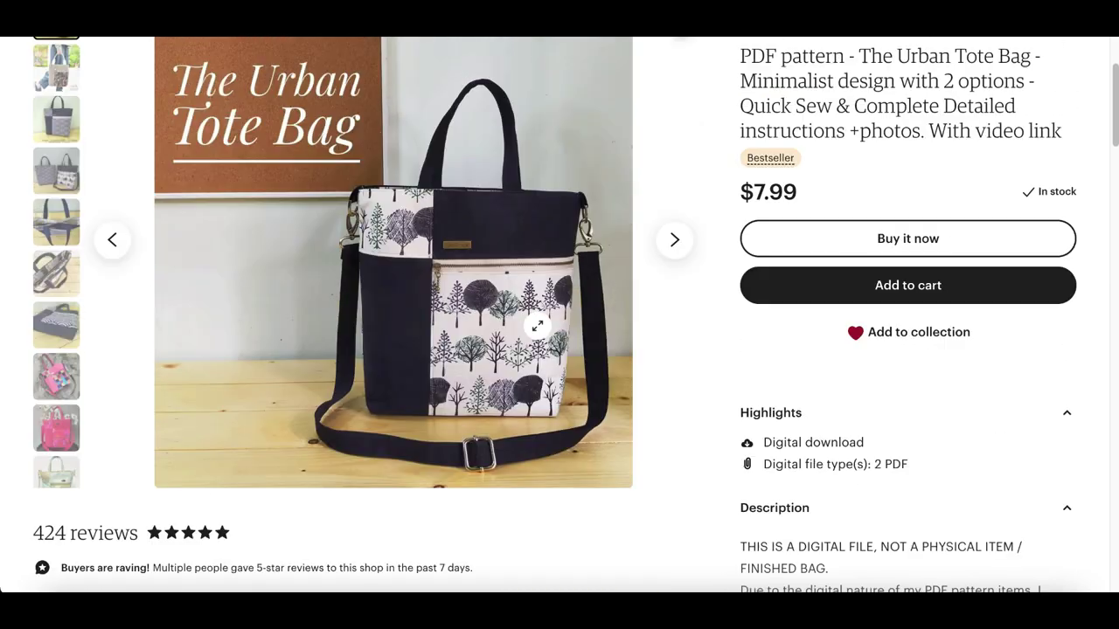
{"action": "scroll", "coordinate": [537, 325], "scroll_direction": "up", "scroll_amount": 3}
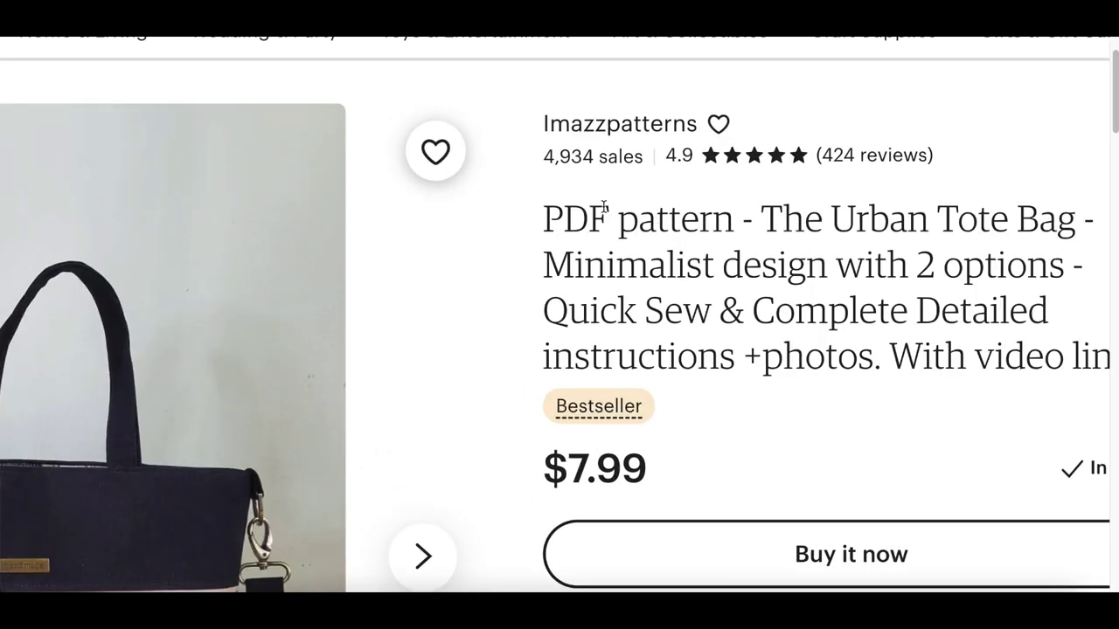
{"action": "left_click_drag", "start_coordinate": [601, 221], "coordinate": [697, 224]}
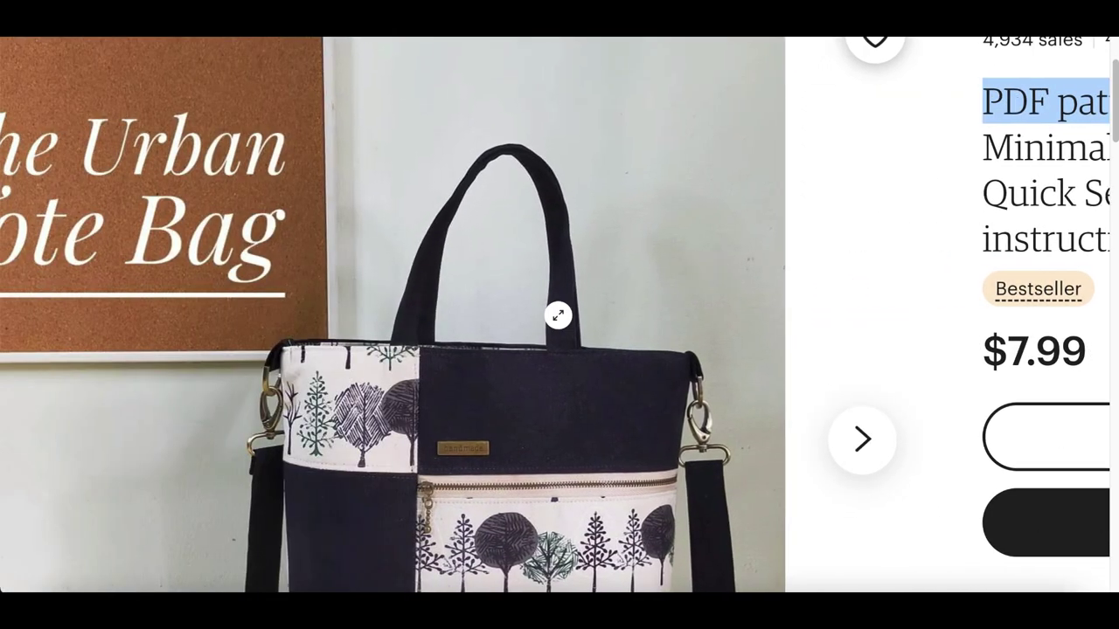
{"action": "scroll", "coordinate": [542, 408], "scroll_direction": "down", "scroll_amount": 3}
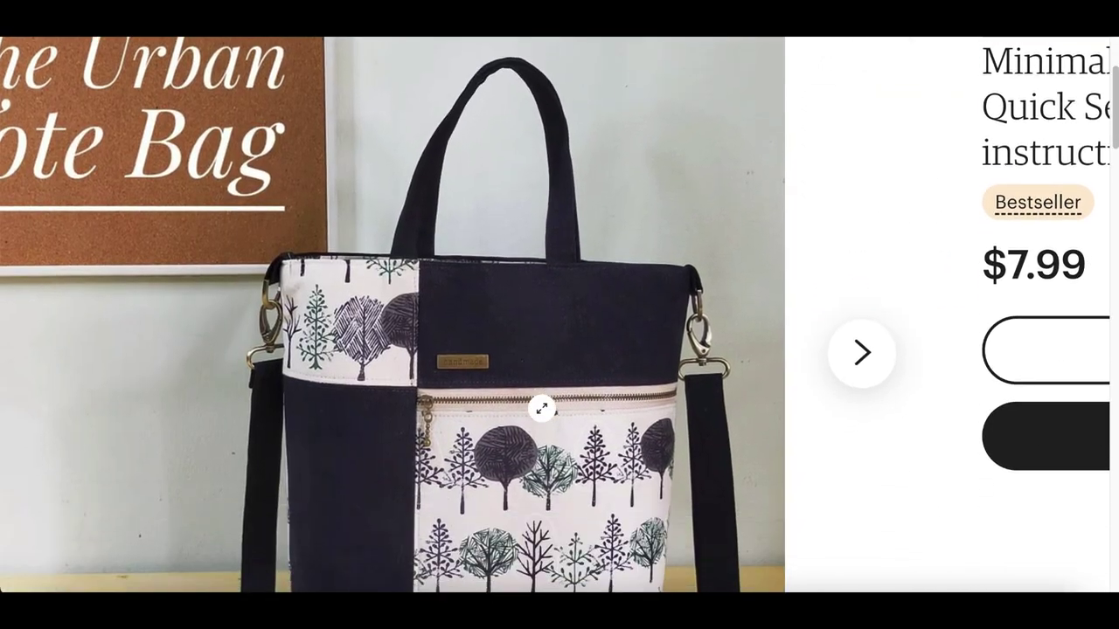
{"action": "scroll", "coordinate": [542, 409], "scroll_direction": "right", "scroll_amount": 5}
{"action": "scroll", "coordinate": [542, 408], "scroll_direction": "up", "scroll_amount": 4}
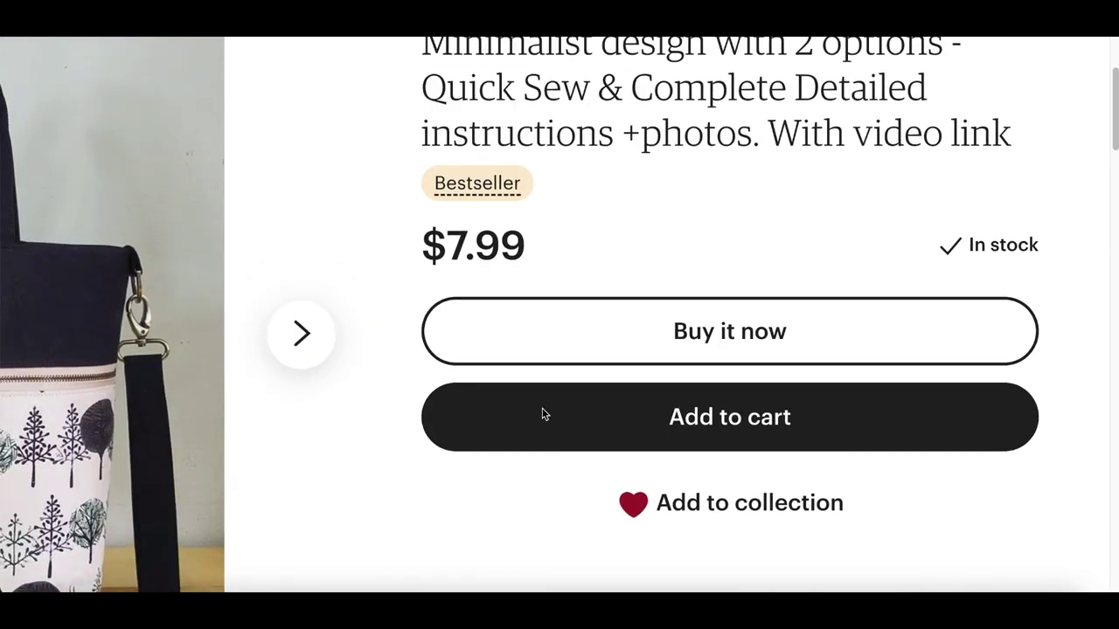
{"action": "scroll", "coordinate": [547, 373], "scroll_direction": "left", "scroll_amount": 5}
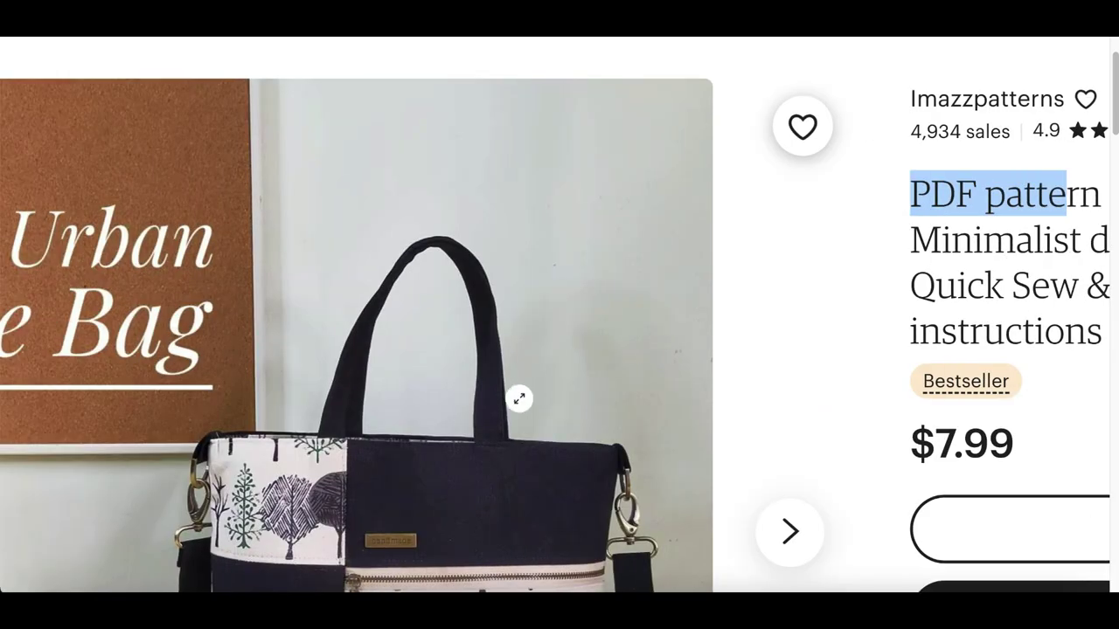
{"action": "scroll", "coordinate": [517, 396], "scroll_direction": "down", "scroll_amount": 3}
{"action": "scroll", "coordinate": [519, 410], "scroll_direction": "down", "scroll_amount": 10}
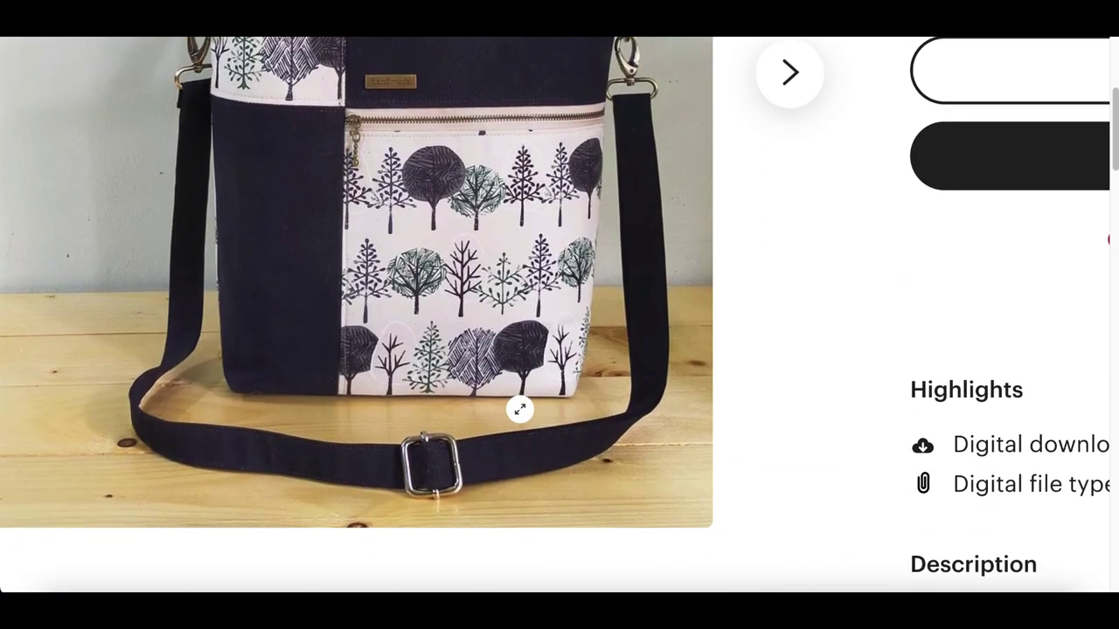
{"action": "scroll", "coordinate": [600, 294], "scroll_direction": "down", "scroll_amount": 2}
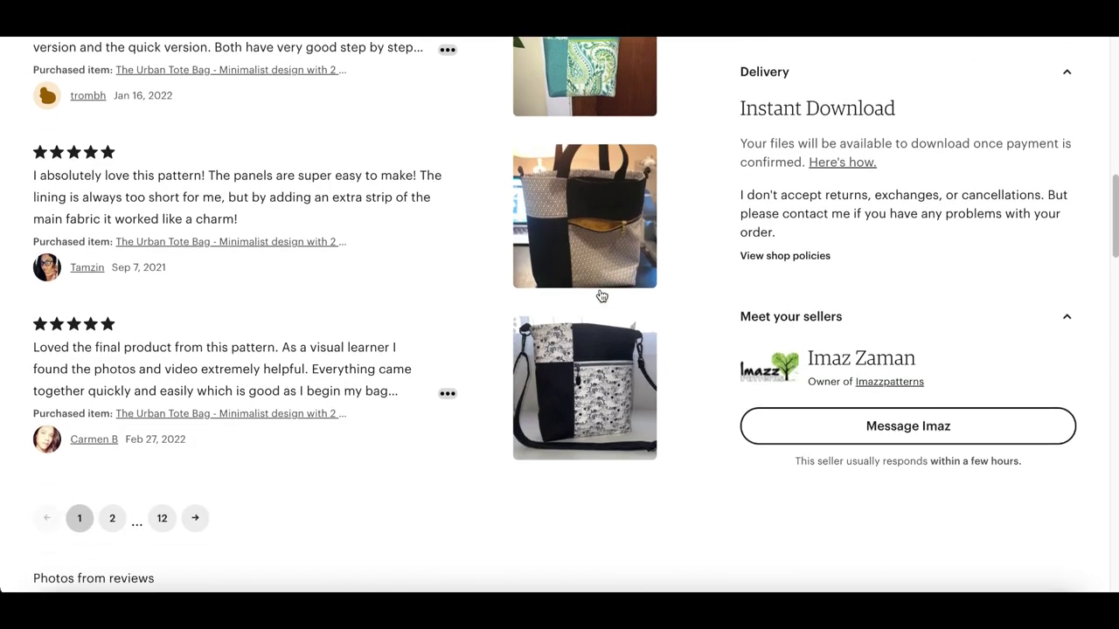
{"action": "scroll", "coordinate": [600, 295], "scroll_direction": "up", "scroll_amount": 5}
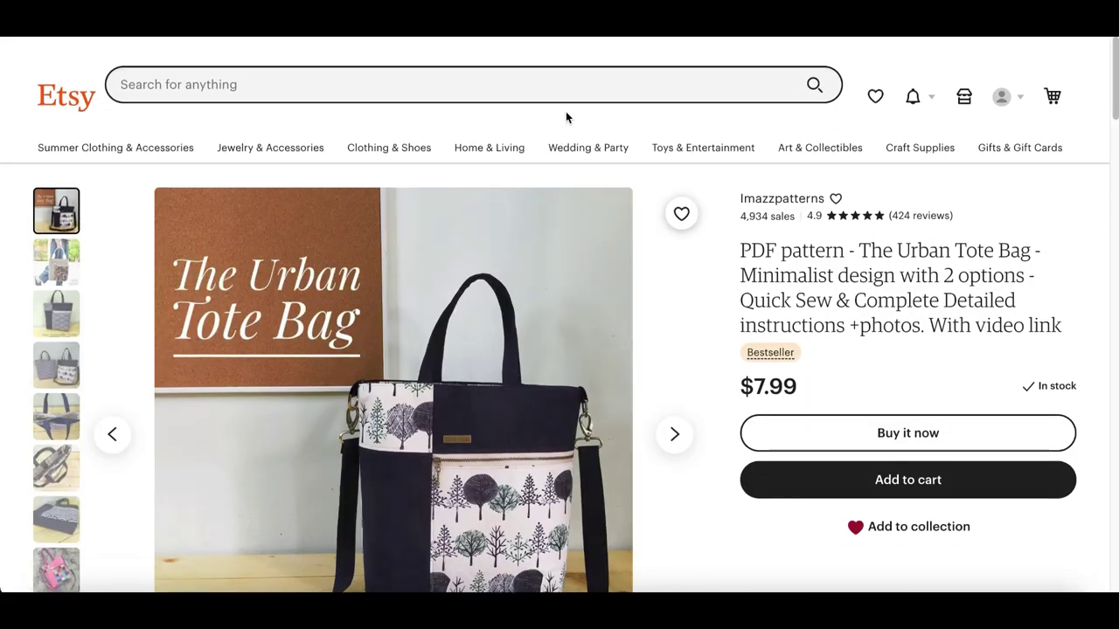
{"action": "scroll", "coordinate": [565, 115], "scroll_direction": "down", "scroll_amount": 2}
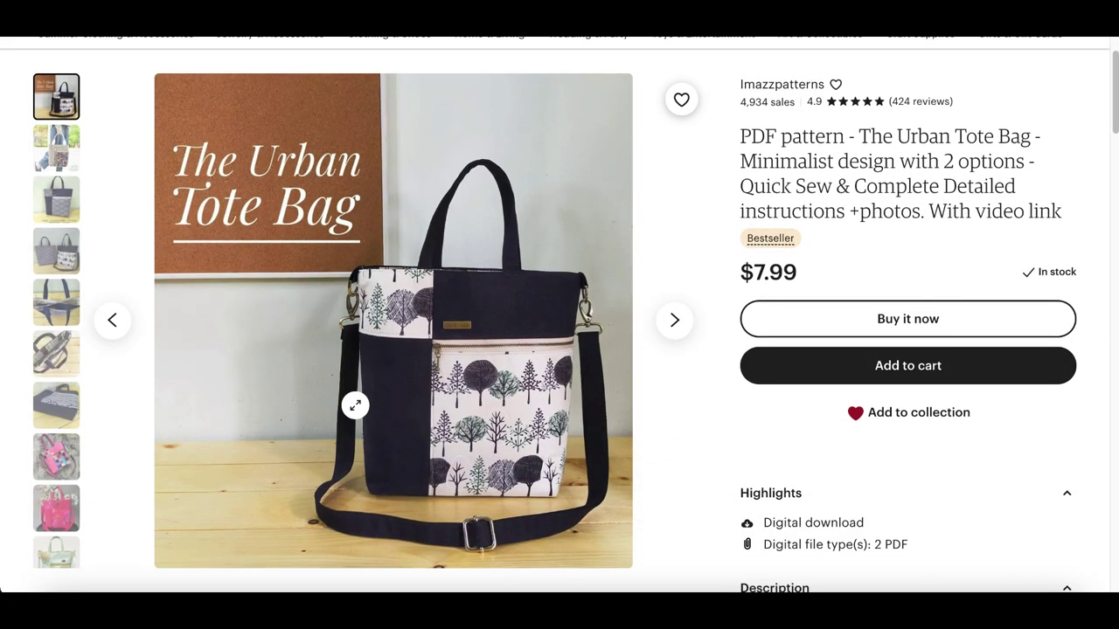
{"action": "scroll", "coordinate": [962, 384], "scroll_direction": "up", "scroll_amount": 2}
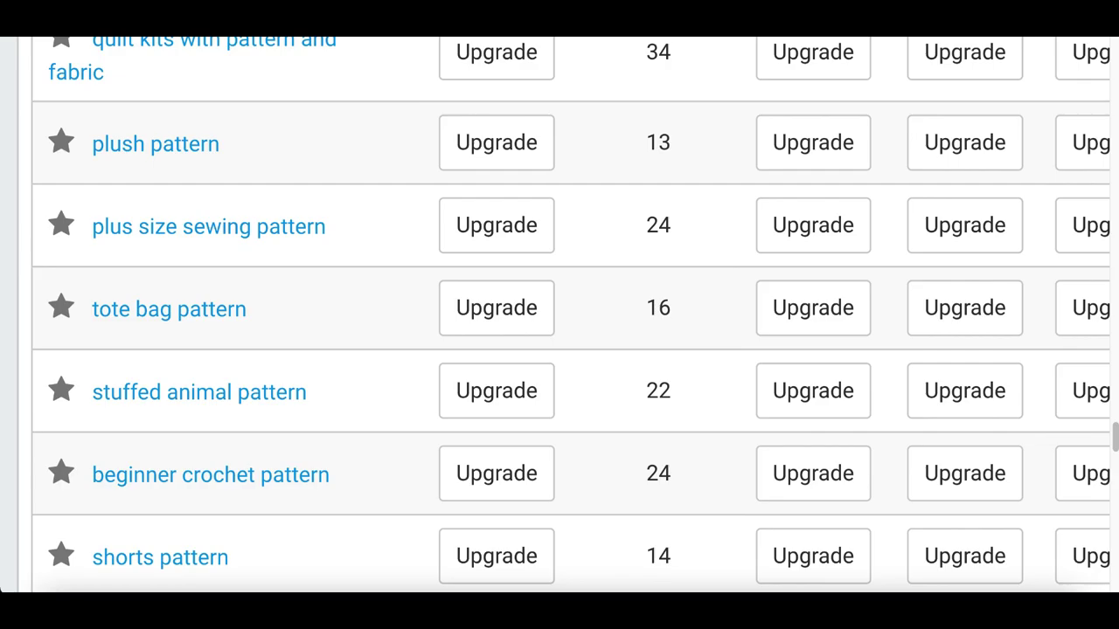
{"action": "scroll", "coordinate": [324, 289], "scroll_direction": "down", "scroll_amount": 5}
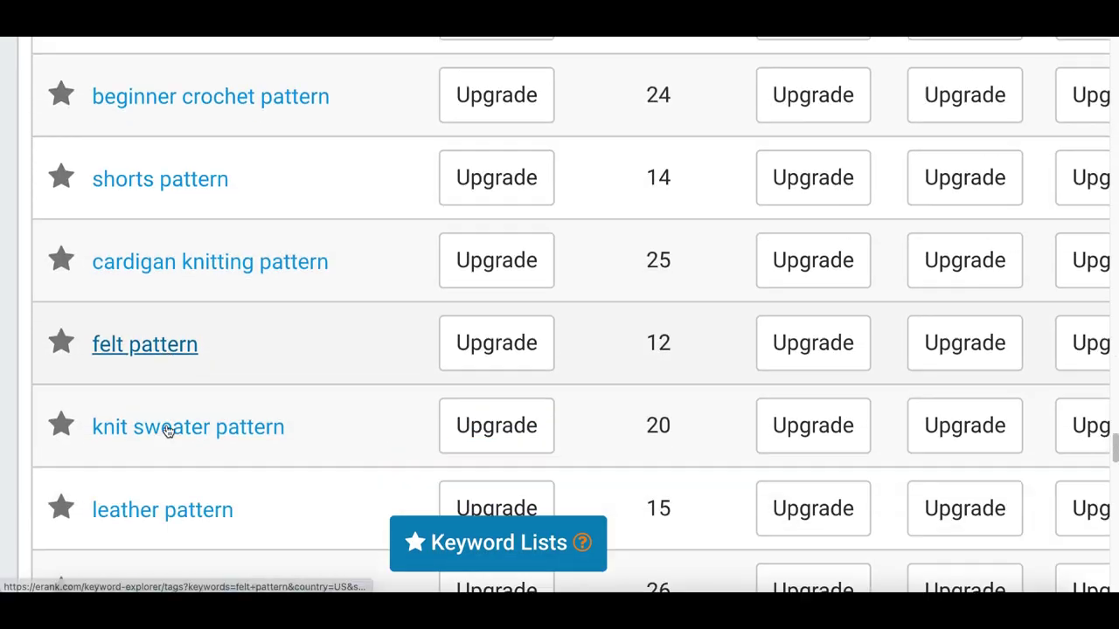
{"action": "scroll", "coordinate": [167, 430], "scroll_direction": "down", "scroll_amount": 7}
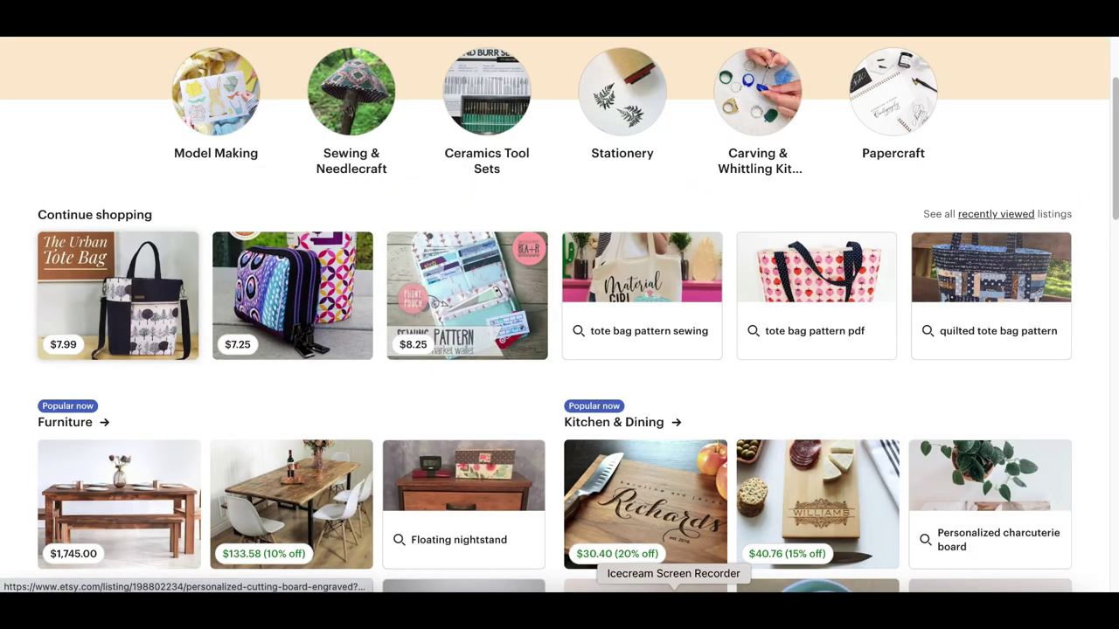
Highlight the Sell heading in Etsy's footer and return to the 'tote bag pattern' search results.
{"action": "scroll", "coordinate": [783, 405], "scroll_direction": "up", "scroll_amount": 2}
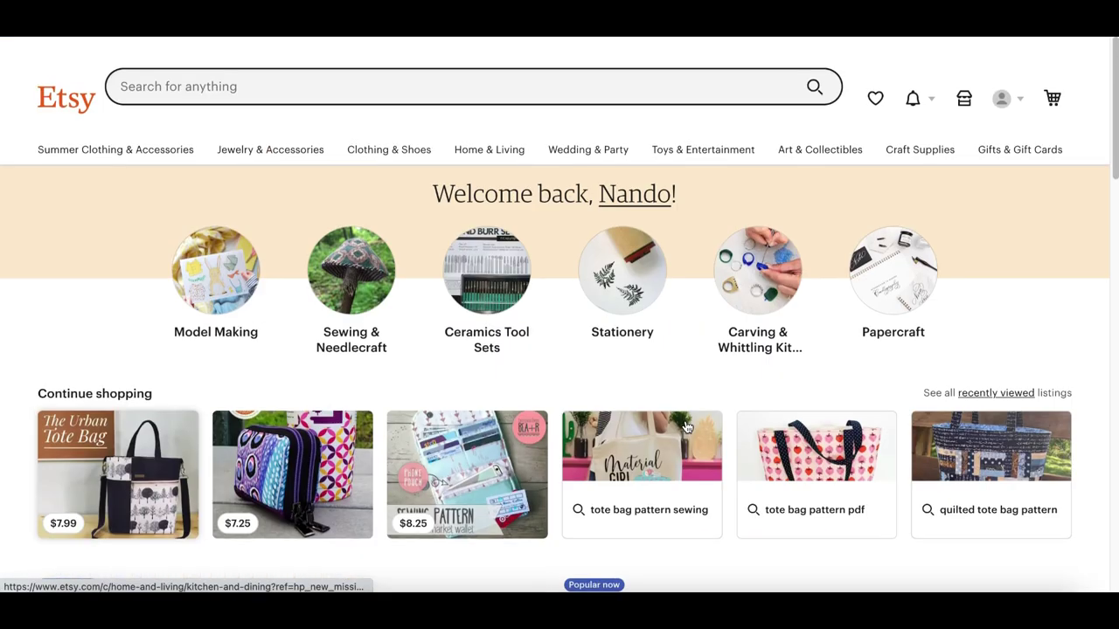
{"action": "scroll", "coordinate": [686, 427], "scroll_direction": "down", "scroll_amount": 20}
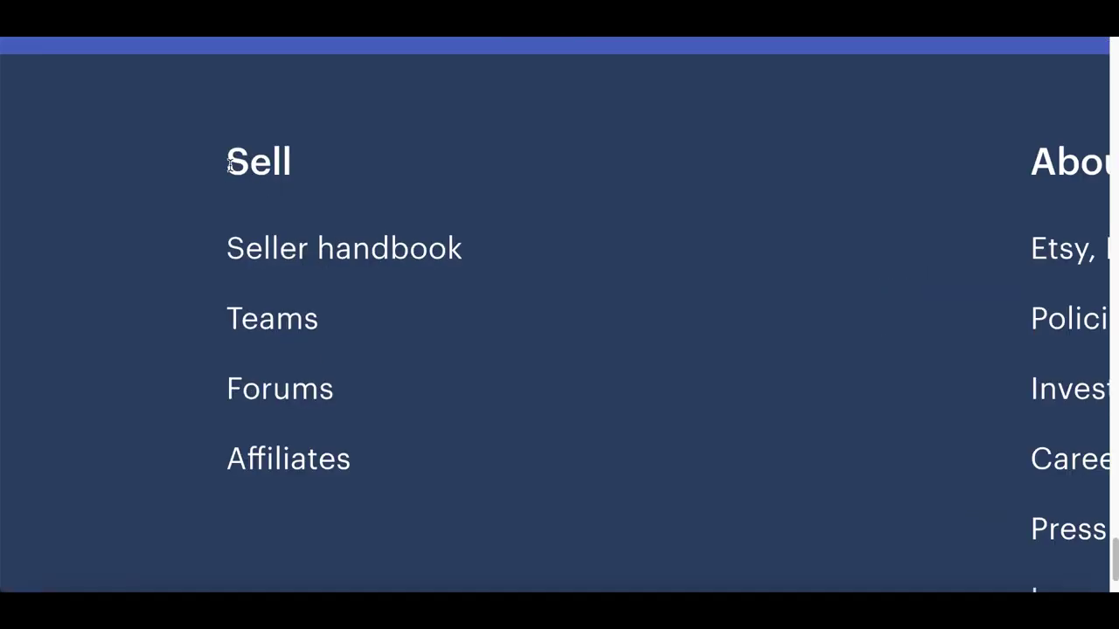
{"action": "left_click_drag", "start_coordinate": [229, 165], "coordinate": [339, 182]}
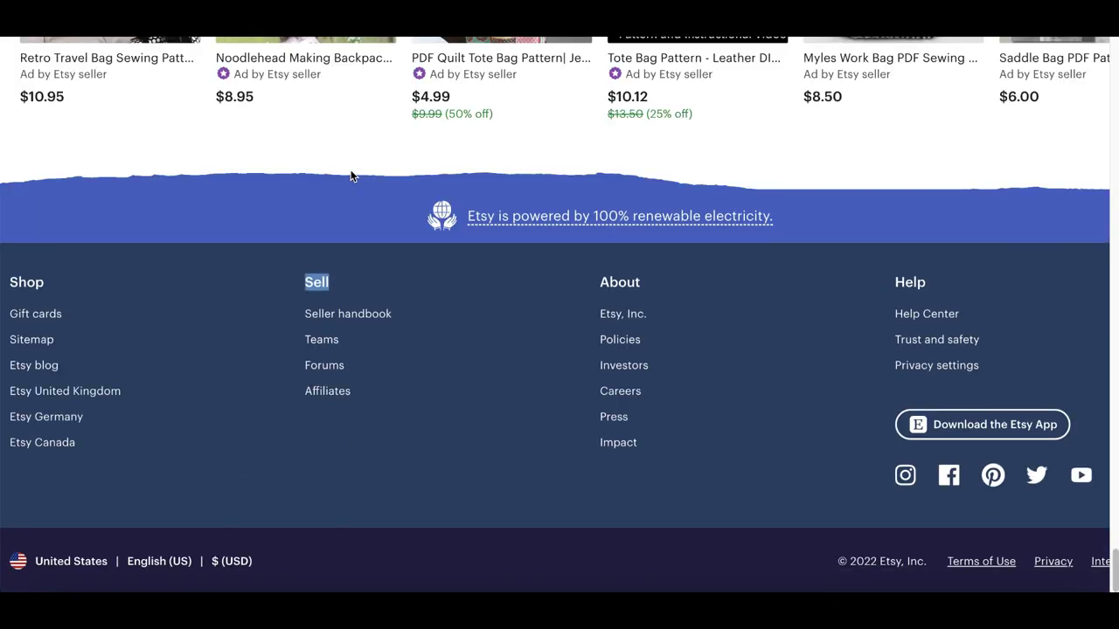
{"action": "key", "text": "alt+Left"}
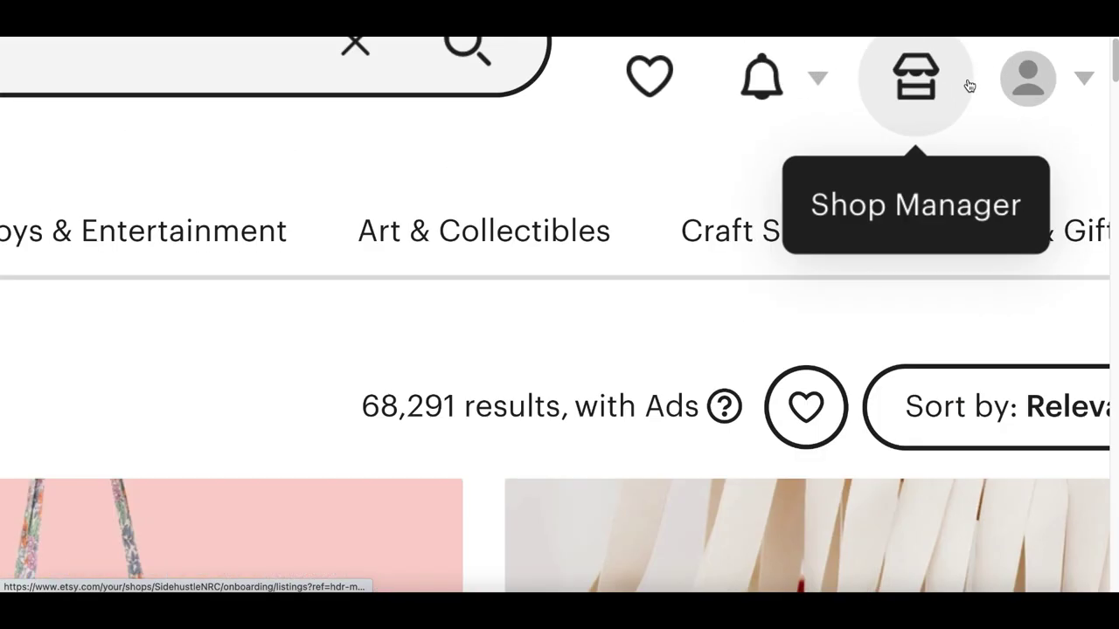
Start a new Etsy listing and upload the octagon pattern PNG as its photo.
{"action": "left_click", "coordinate": [916, 83]}
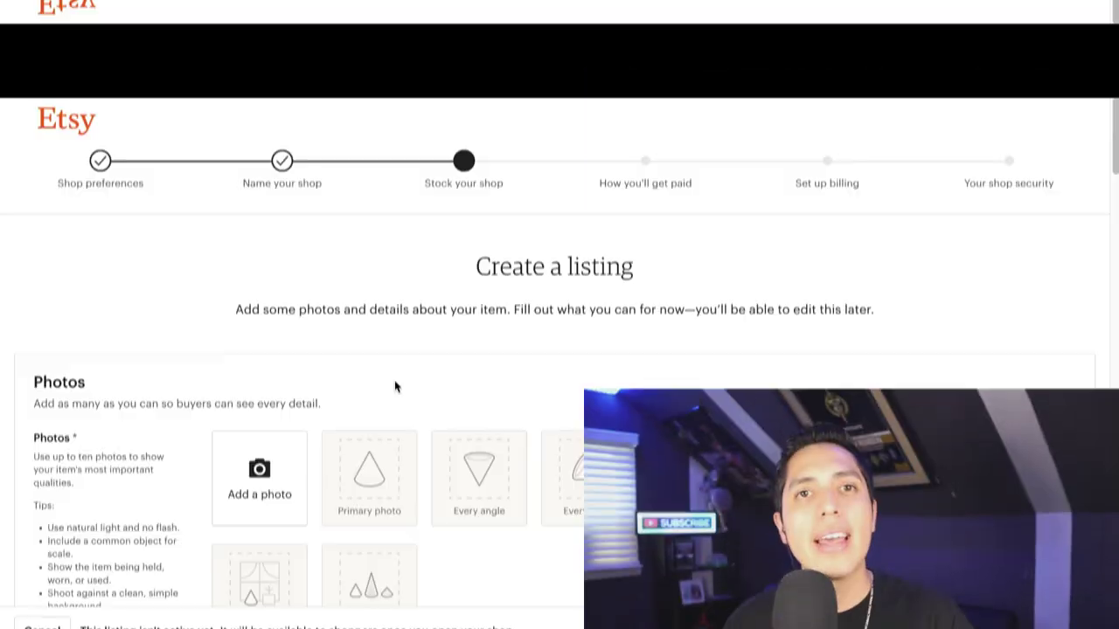
{"action": "scroll", "coordinate": [394, 321], "scroll_direction": "down", "scroll_amount": 3}
{"action": "left_click", "coordinate": [253, 331]}
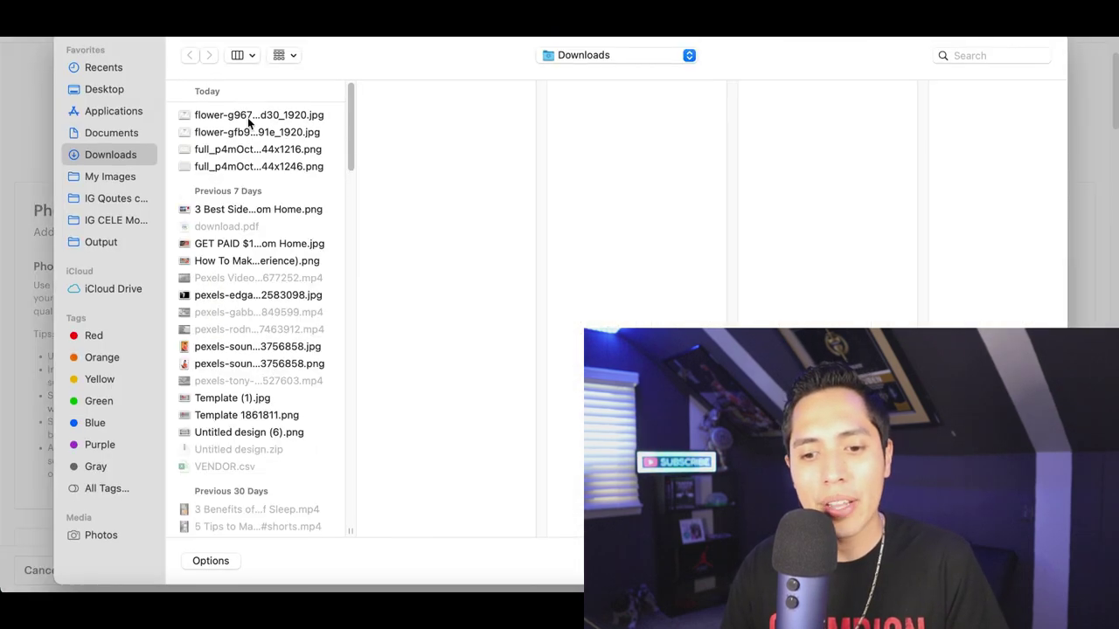
{"action": "left_click", "coordinate": [249, 119]}
{"action": "left_click", "coordinate": [247, 133]}
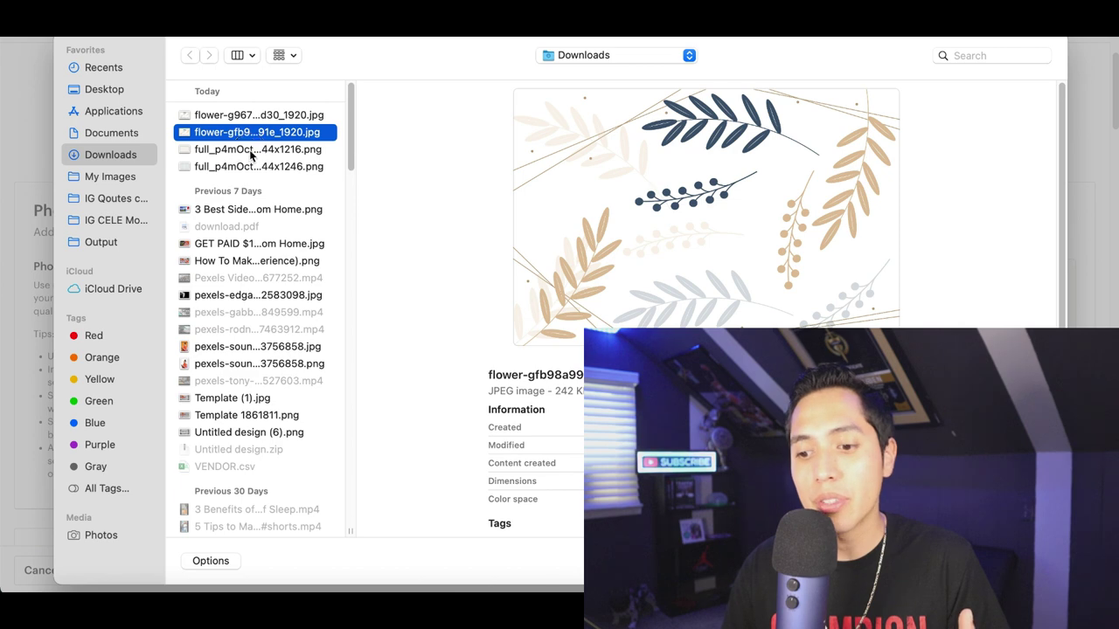
{"action": "left_click", "coordinate": [251, 150]}
{"action": "key", "text": "Return"}
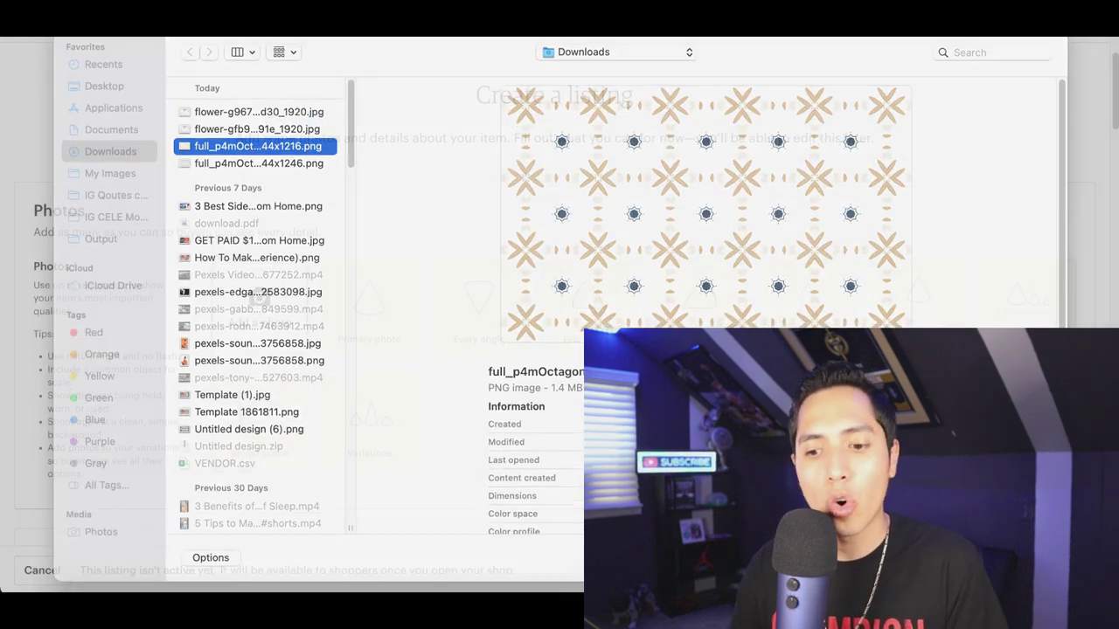
Review the rest of the listing form, then switch to the 'list digital on etsy' YouTube results.
{"action": "scroll", "coordinate": [574, 313], "scroll_direction": "down", "scroll_amount": 2}
{"action": "scroll", "coordinate": [575, 313], "scroll_direction": "down", "scroll_amount": 7}
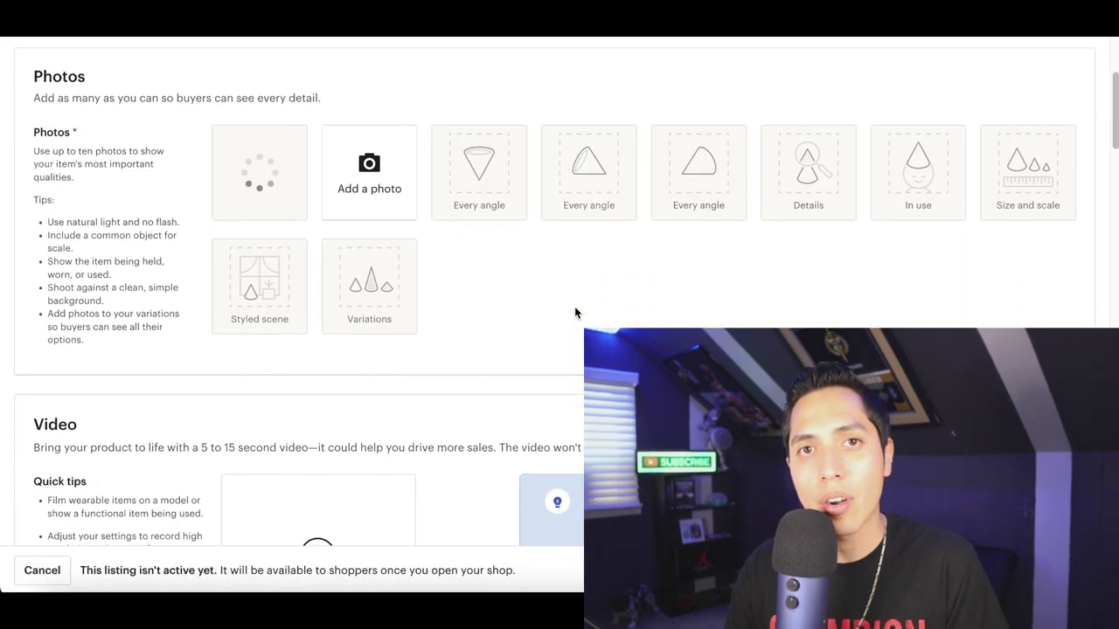
{"action": "scroll", "coordinate": [574, 312], "scroll_direction": "down", "scroll_amount": 1}
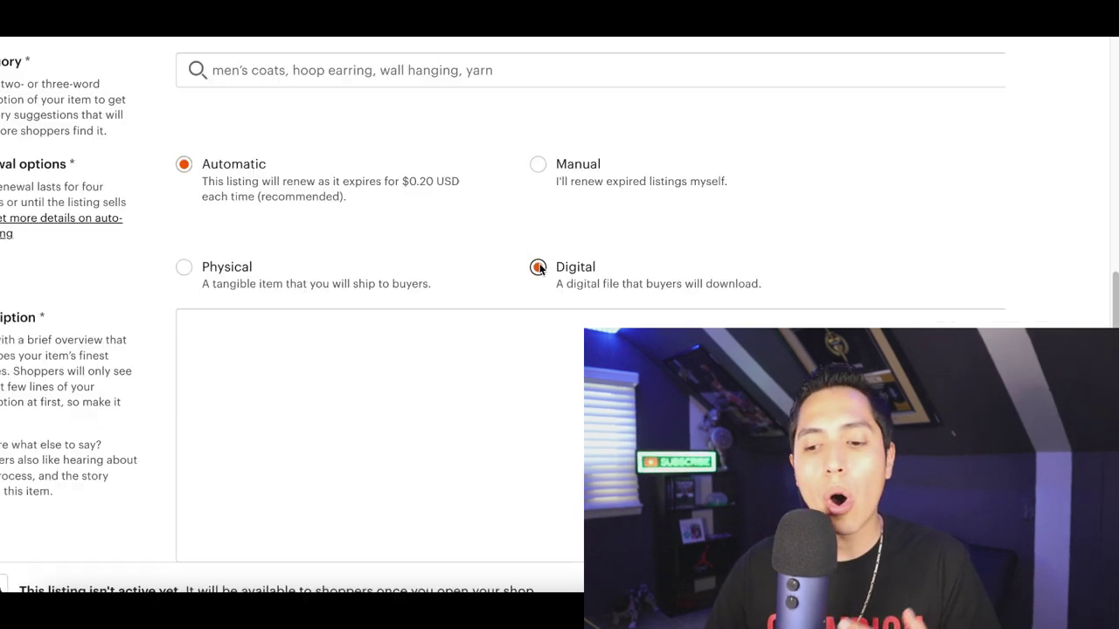
{"action": "scroll", "coordinate": [539, 269], "scroll_direction": "down", "scroll_amount": 5}
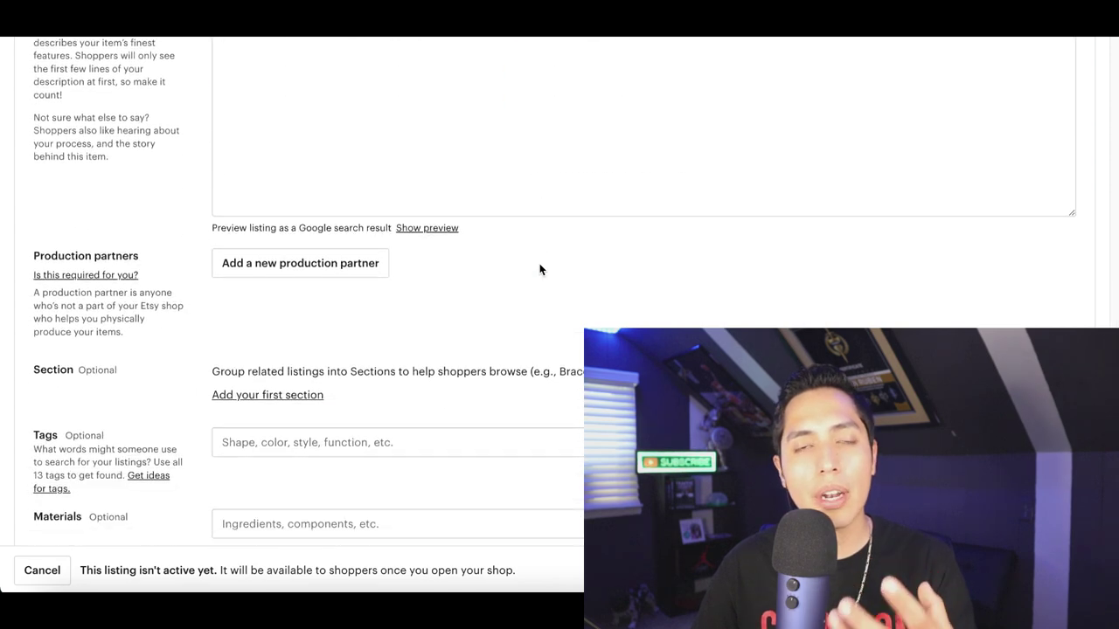
{"action": "scroll", "coordinate": [540, 268], "scroll_direction": "down", "scroll_amount": 5}
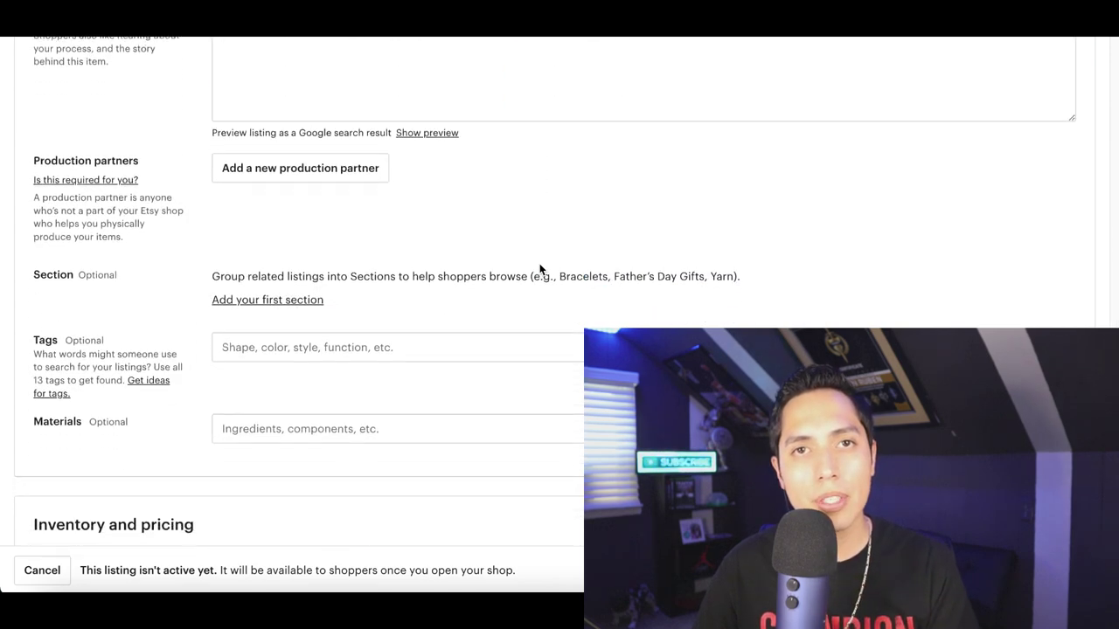
{"action": "scroll", "coordinate": [540, 269], "scroll_direction": "down", "scroll_amount": 4}
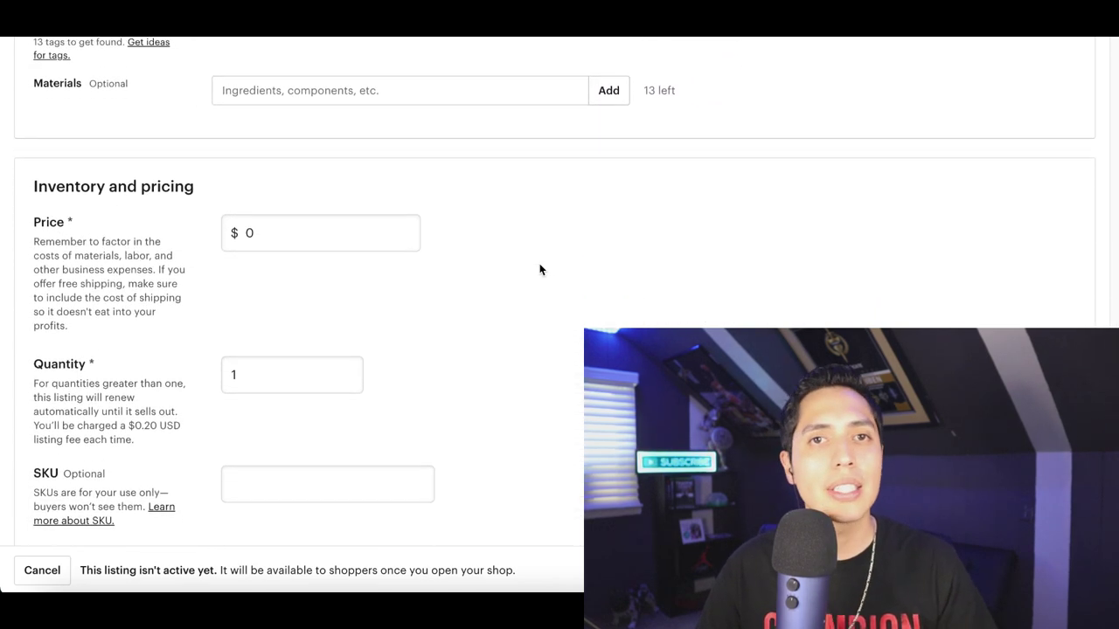
{"action": "scroll", "coordinate": [540, 269], "scroll_direction": "up", "scroll_amount": 15}
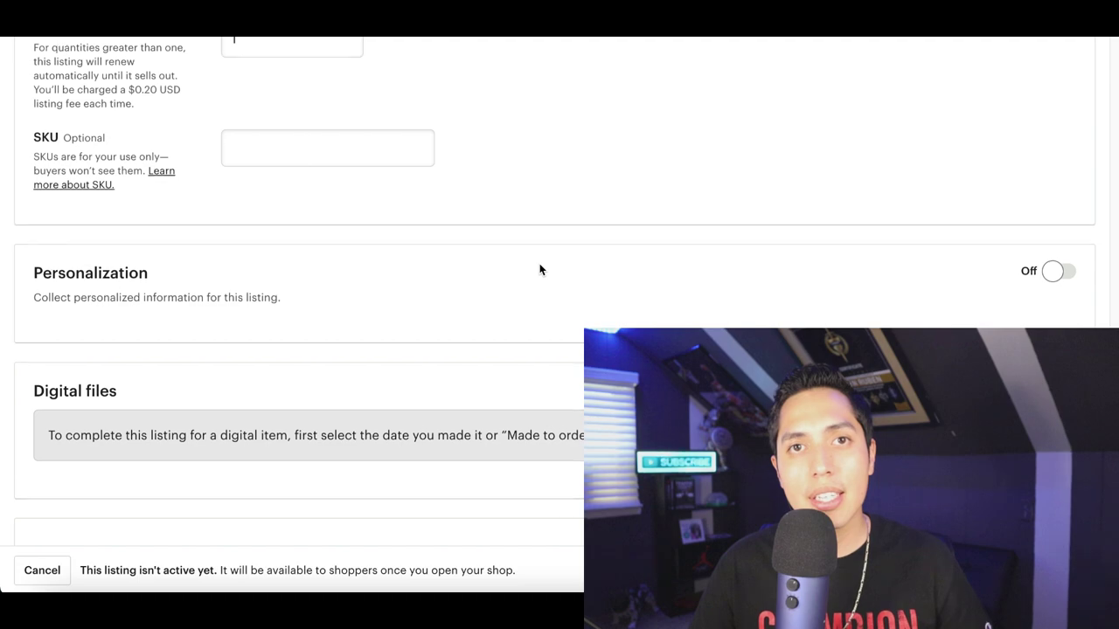
{"action": "left_click", "coordinate": [725, 35]}
Scroll the YouTube results down to the 'How to List a Digital Product on Etsy' video.
{"action": "scroll", "coordinate": [433, 139], "scroll_direction": "down", "scroll_amount": 1}
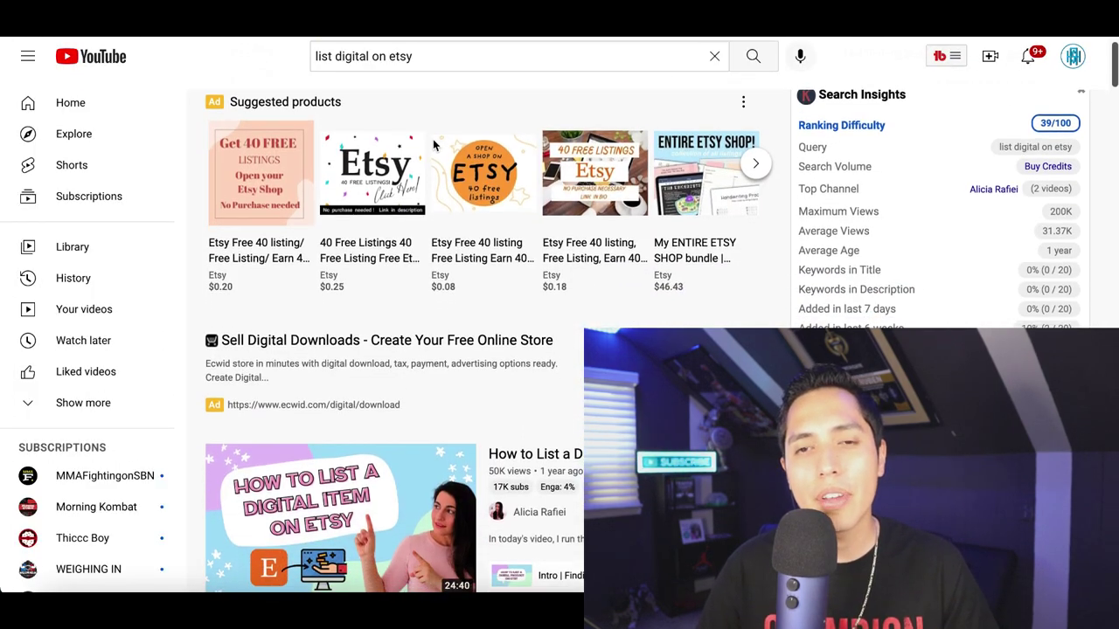
{"action": "scroll", "coordinate": [422, 300], "scroll_direction": "down", "scroll_amount": 4}
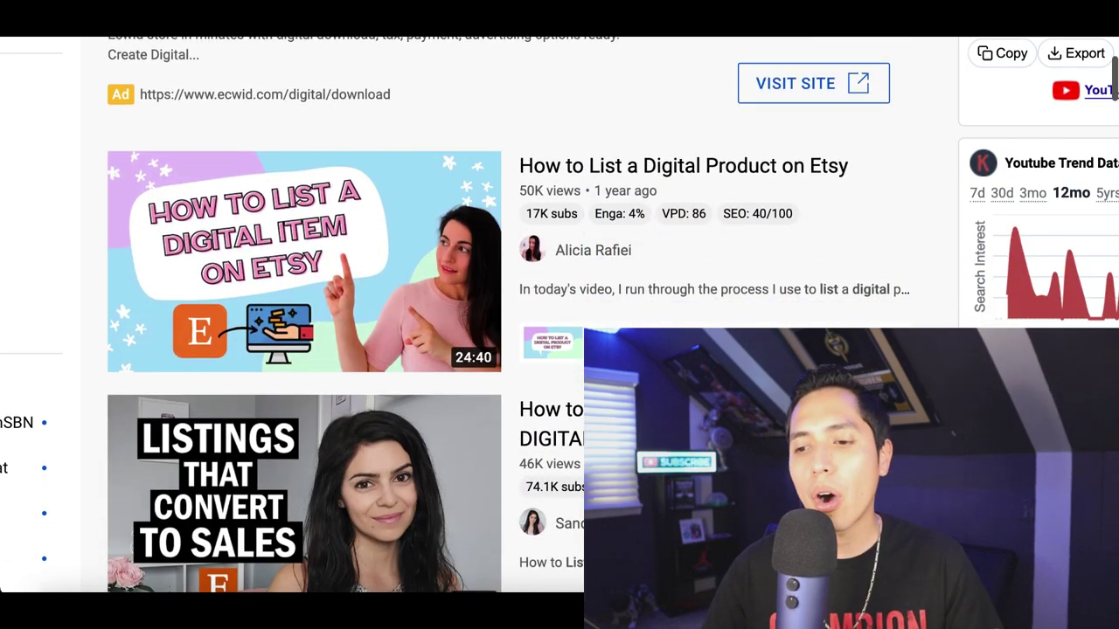
{"action": "scroll", "coordinate": [717, 219], "scroll_direction": "down", "scroll_amount": 2}
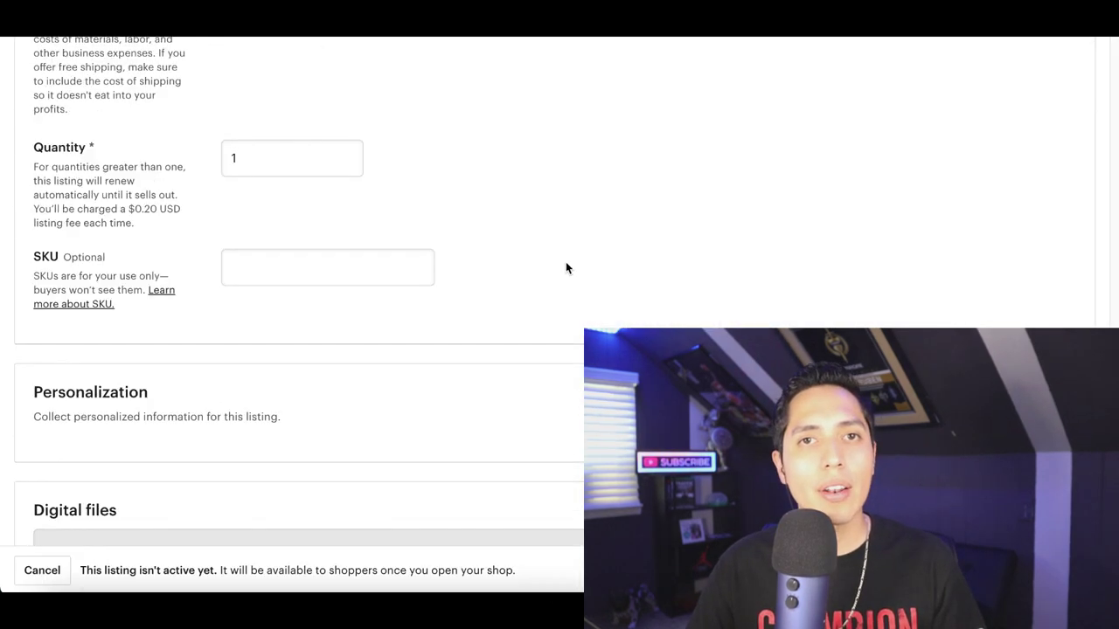
Select the '40 free listings' offer sentence on Etsy's refer-a-friend page.
{"action": "scroll", "coordinate": [312, 312], "scroll_direction": "down", "scroll_amount": 2}
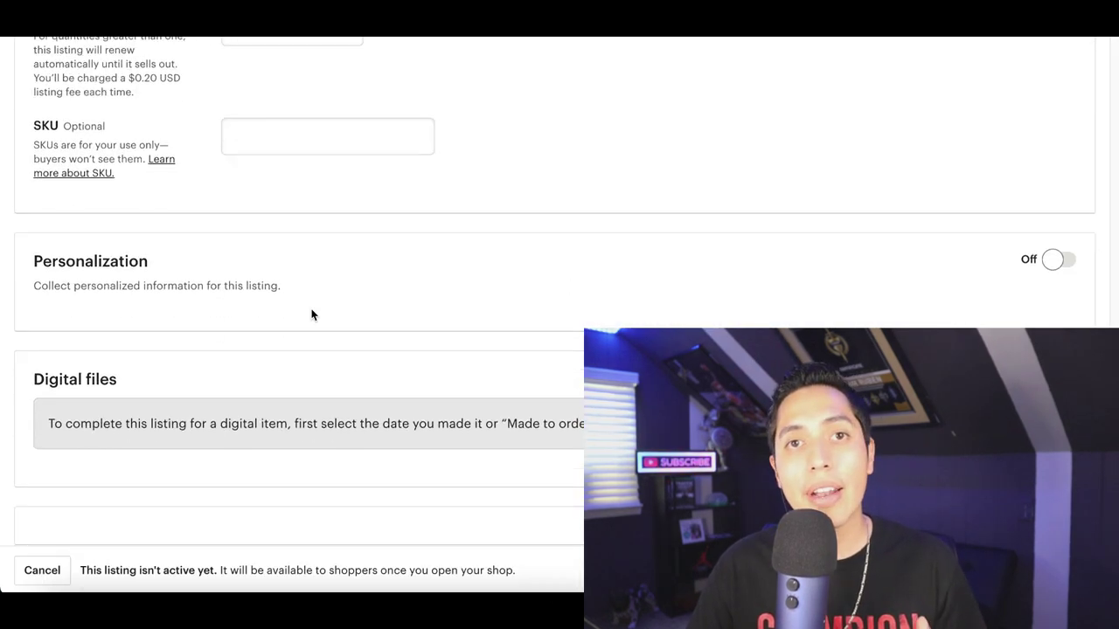
{"action": "scroll", "coordinate": [74, 140], "scroll_direction": "up", "scroll_amount": 2}
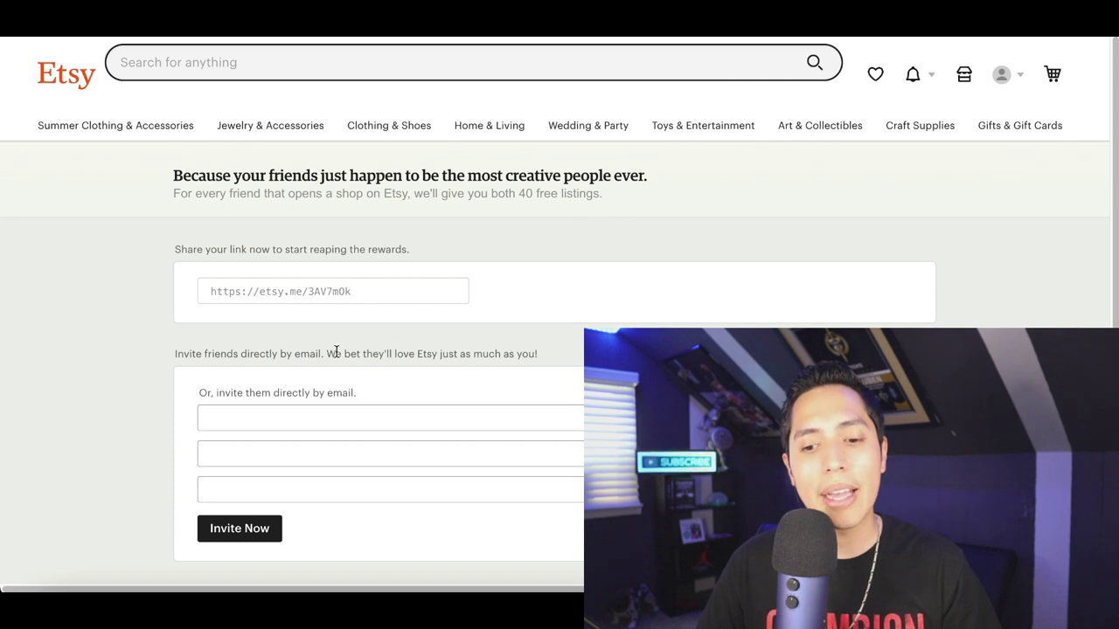
{"action": "scroll", "coordinate": [310, 245], "scroll_direction": "up", "scroll_amount": 3}
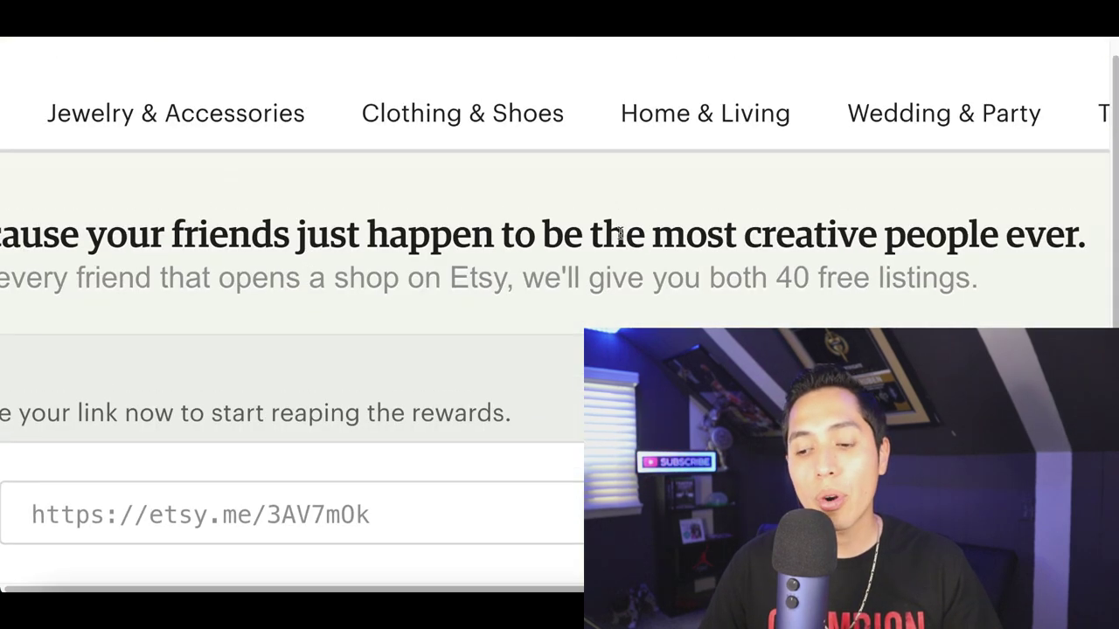
{"action": "scroll", "coordinate": [613, 275], "scroll_direction": "right", "scroll_amount": 2}
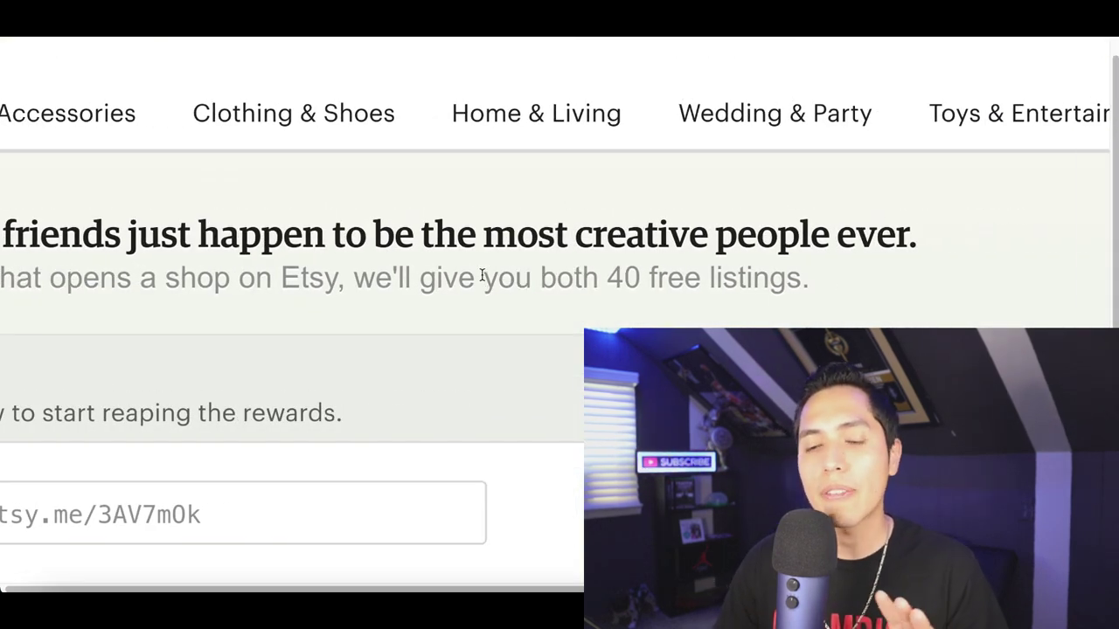
{"action": "left_click_drag", "start_coordinate": [482, 275], "coordinate": [748, 271]}
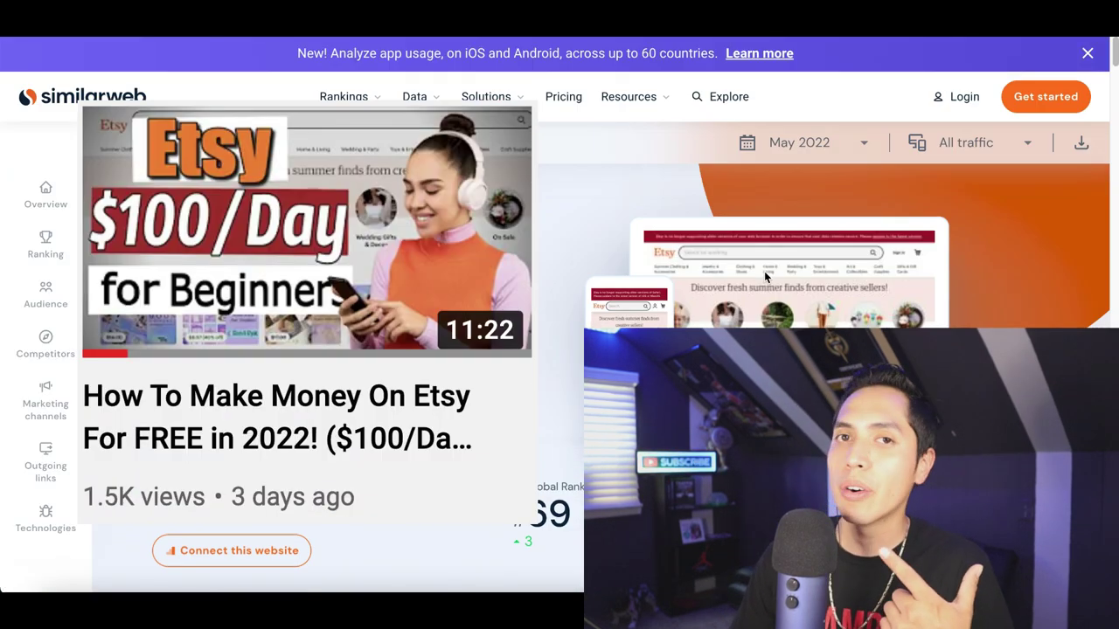
Scroll etsy.com's Similarweb overview down to the 377.4M Total Visits figure and back up.
{"action": "scroll", "coordinate": [765, 276], "scroll_direction": "down", "scroll_amount": 3}
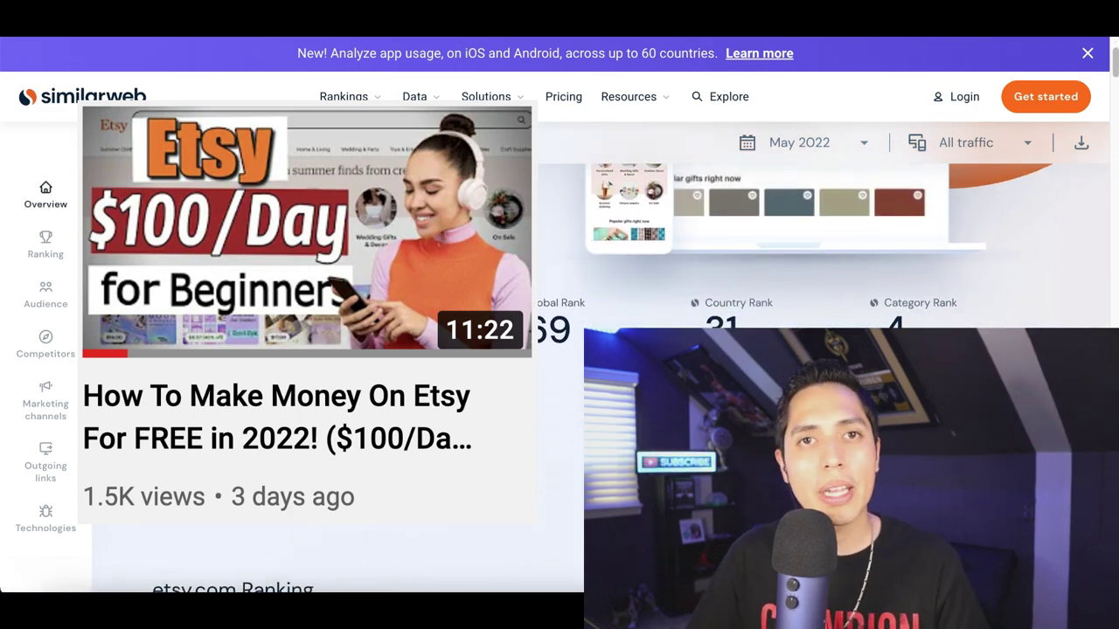
{"action": "scroll", "coordinate": [765, 262], "scroll_direction": "down", "scroll_amount": 1}
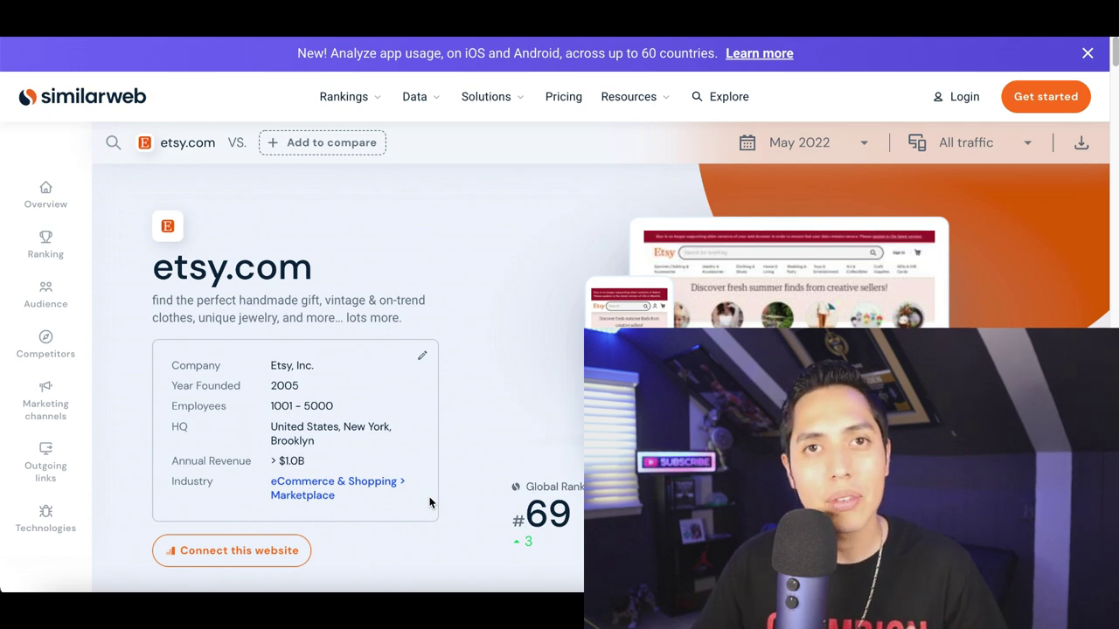
{"action": "scroll", "coordinate": [430, 502], "scroll_direction": "down", "scroll_amount": 4}
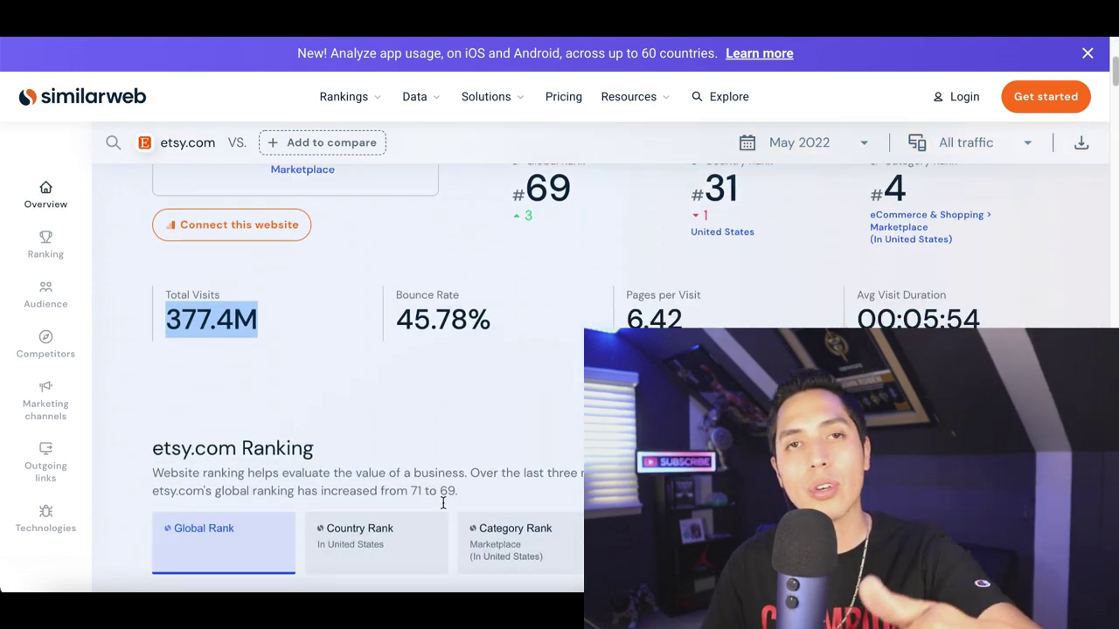
{"action": "scroll", "coordinate": [505, 459], "scroll_direction": "down", "scroll_amount": 1}
{"action": "scroll", "coordinate": [505, 460], "scroll_direction": "up", "scroll_amount": 5}
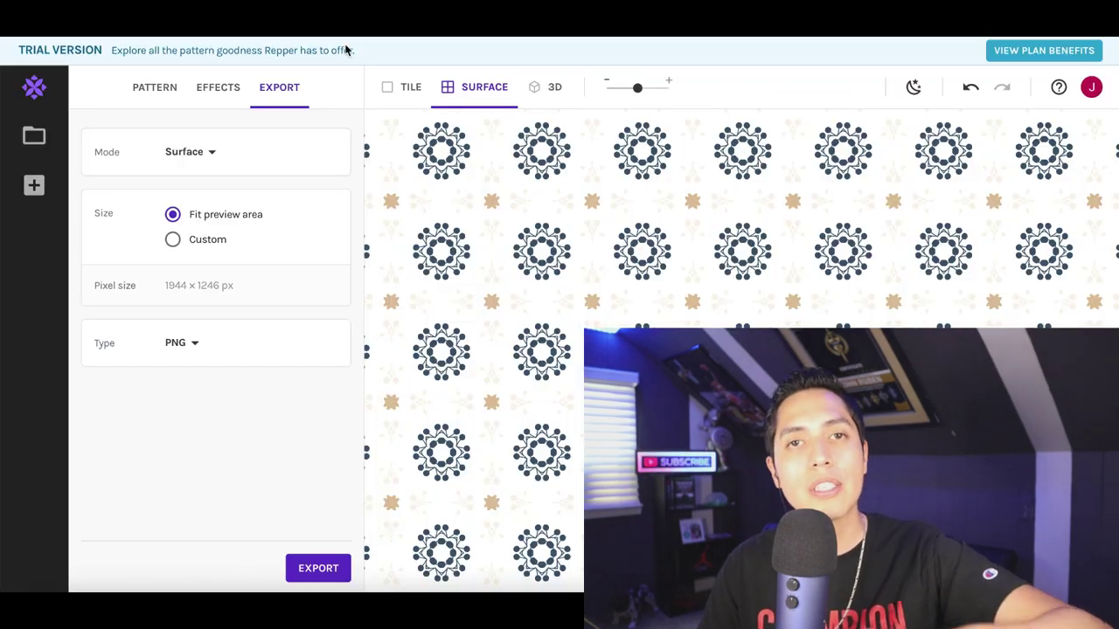
{"action": "scroll", "coordinate": [425, 207], "scroll_direction": "up", "scroll_amount": 5}
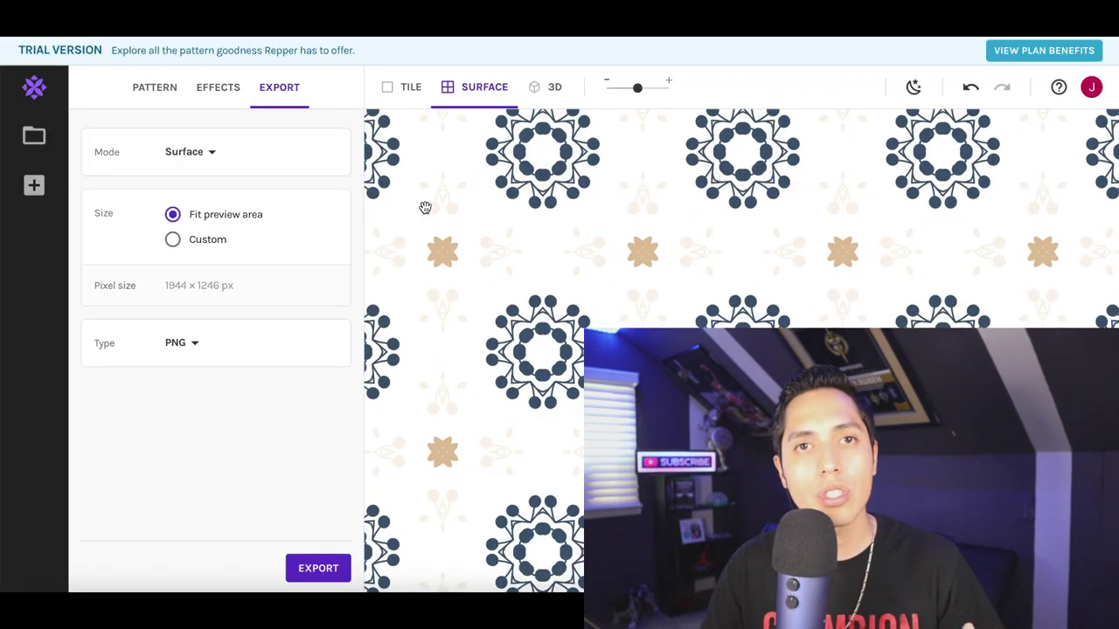
Zoom Repper's Surface preview out to see the pattern repeated with PNG export selected.
{"action": "scroll", "coordinate": [425, 207], "scroll_direction": "down", "scroll_amount": 5}
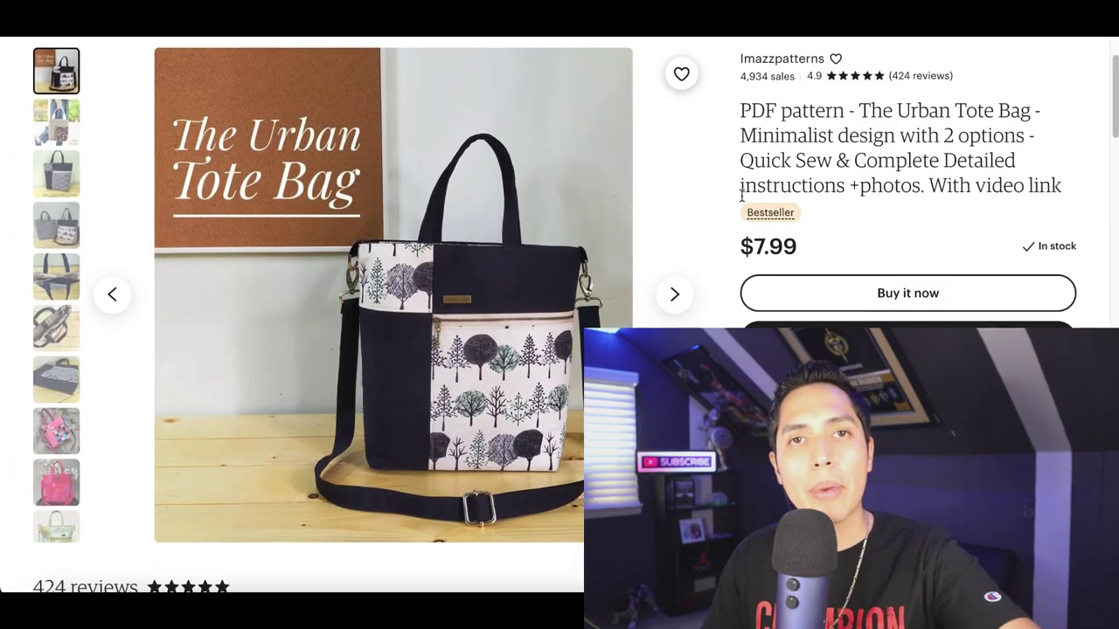
{"action": "scroll", "coordinate": [742, 194], "scroll_direction": "down", "scroll_amount": 1}
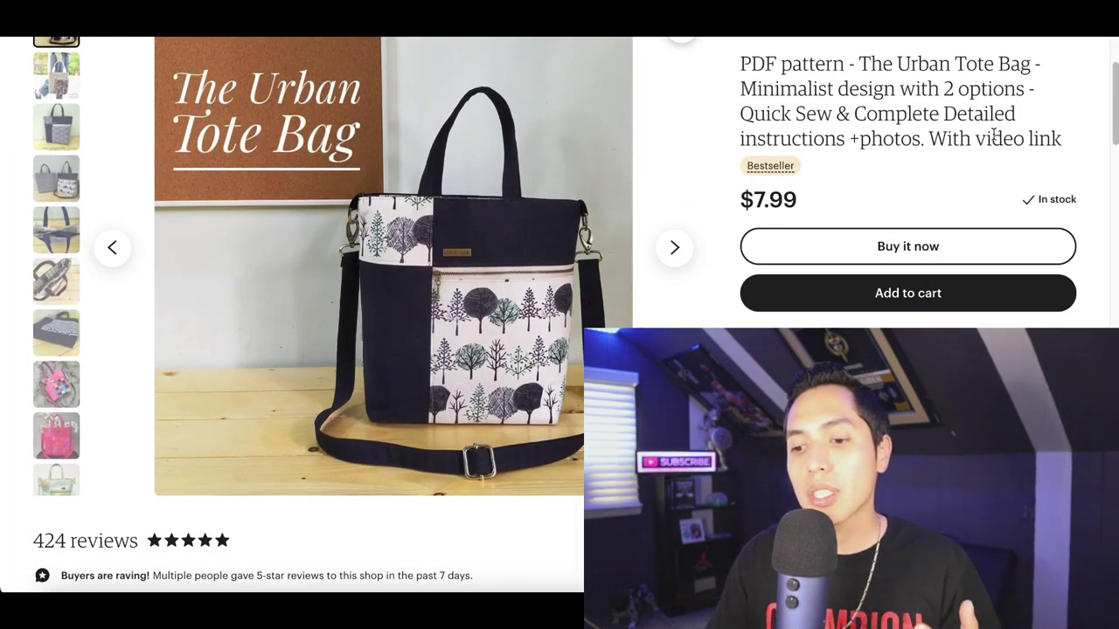
{"action": "scroll", "coordinate": [994, 131], "scroll_direction": "up", "scroll_amount": 1}
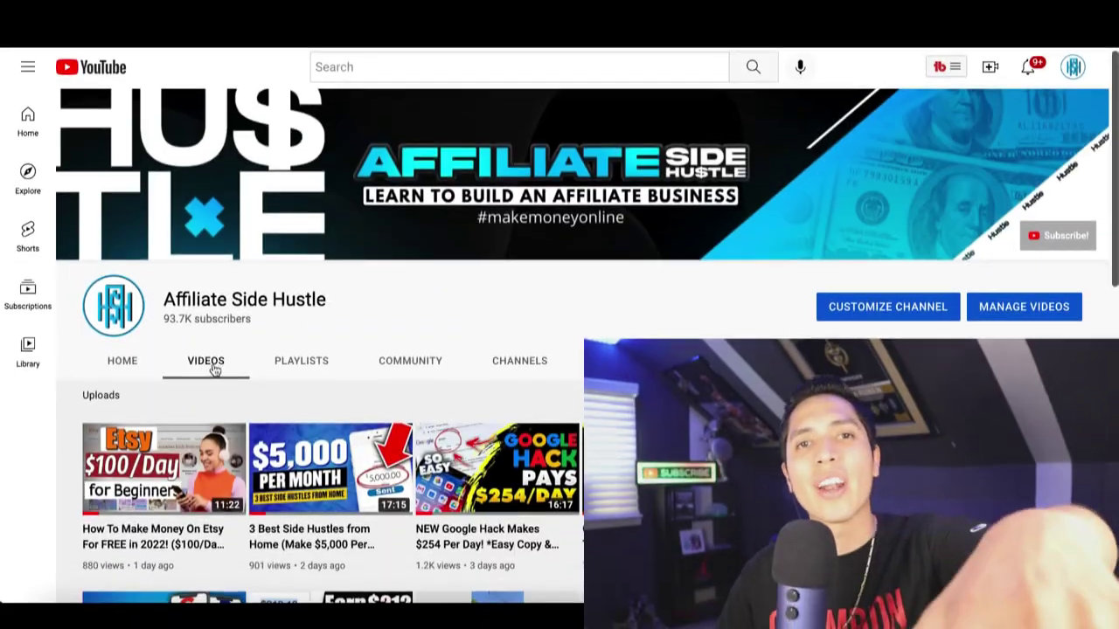
{"action": "scroll", "coordinate": [216, 360], "scroll_direction": "down", "scroll_amount": 4}
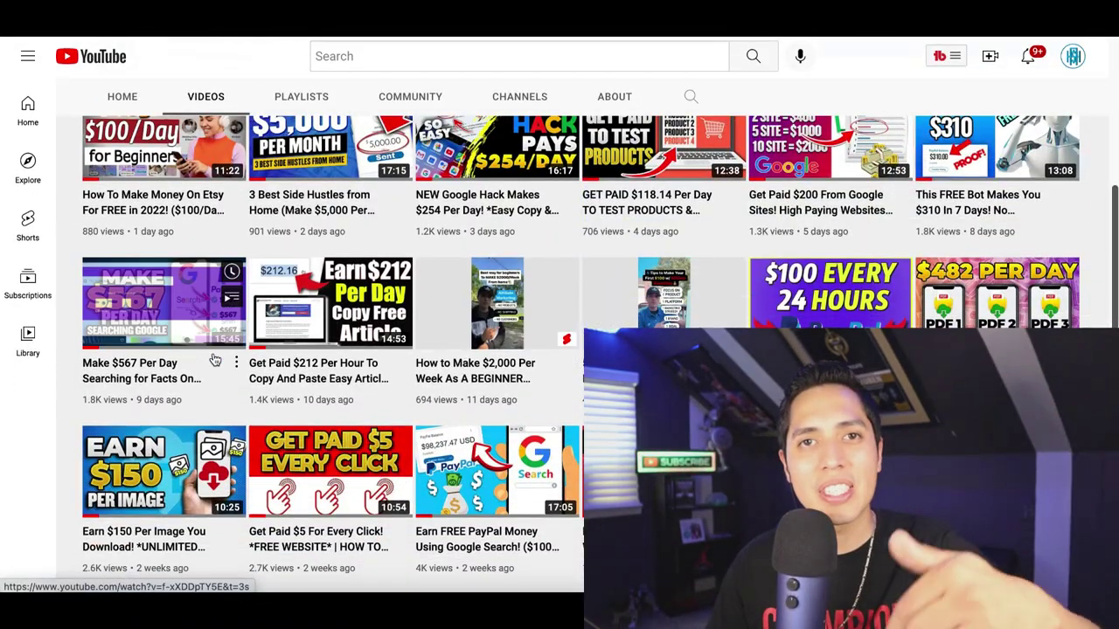
{"action": "scroll", "coordinate": [216, 360], "scroll_direction": "down", "scroll_amount": 3}
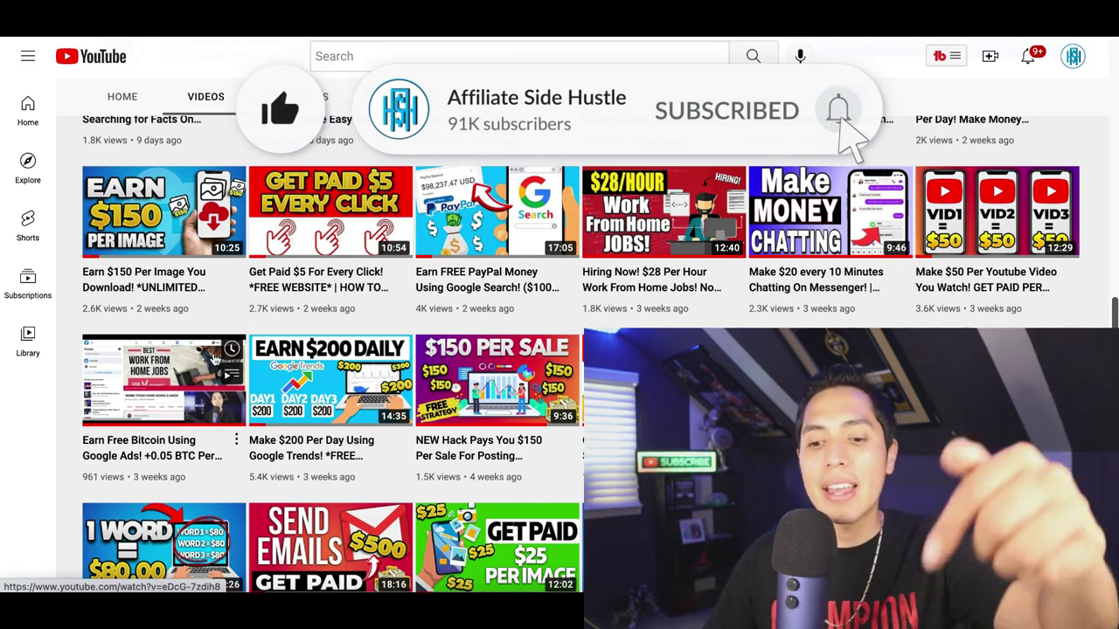
{"action": "scroll", "coordinate": [215, 360], "scroll_direction": "down", "scroll_amount": 2}
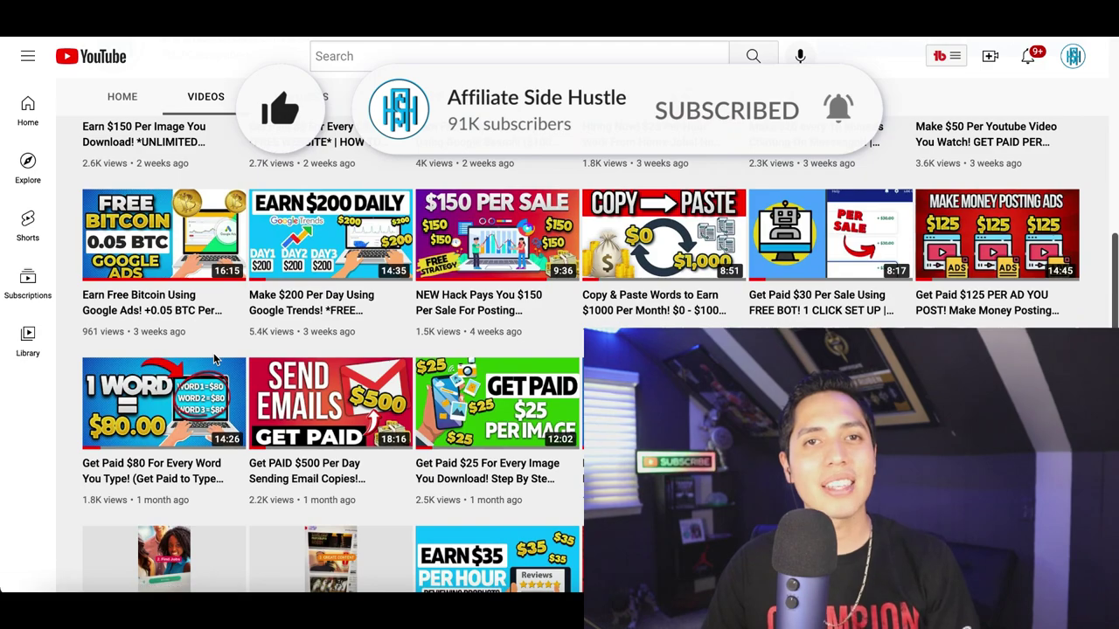
{"action": "mouse_move", "coordinate": [252, 422]}
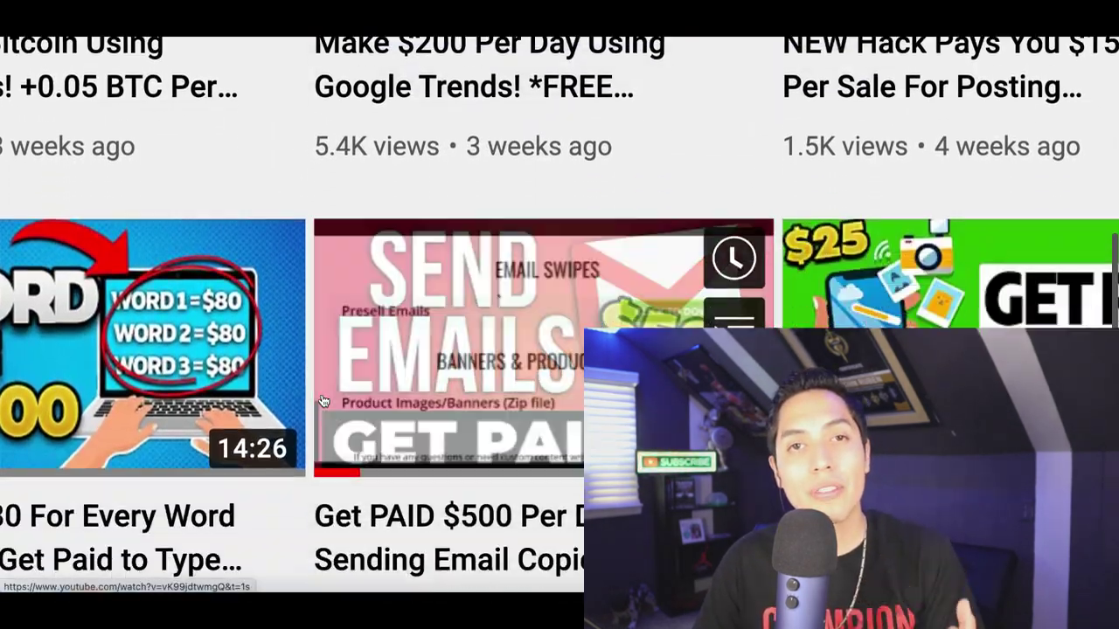
{"action": "scroll", "coordinate": [324, 401], "scroll_direction": "down", "scroll_amount": 3}
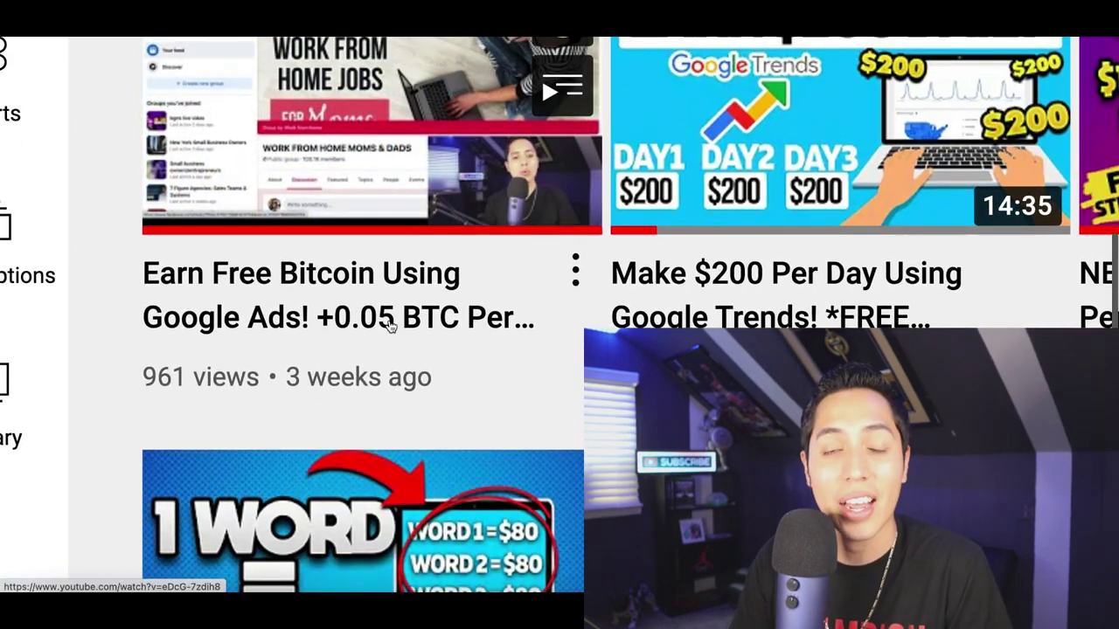
{"action": "scroll", "coordinate": [391, 324], "scroll_direction": "up", "scroll_amount": 3}
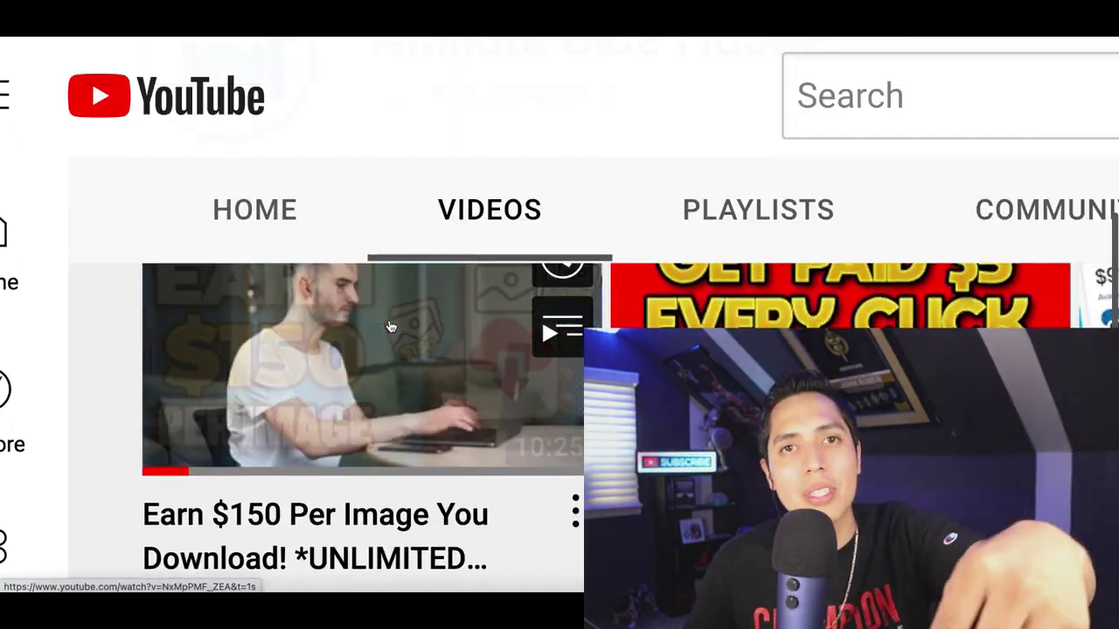